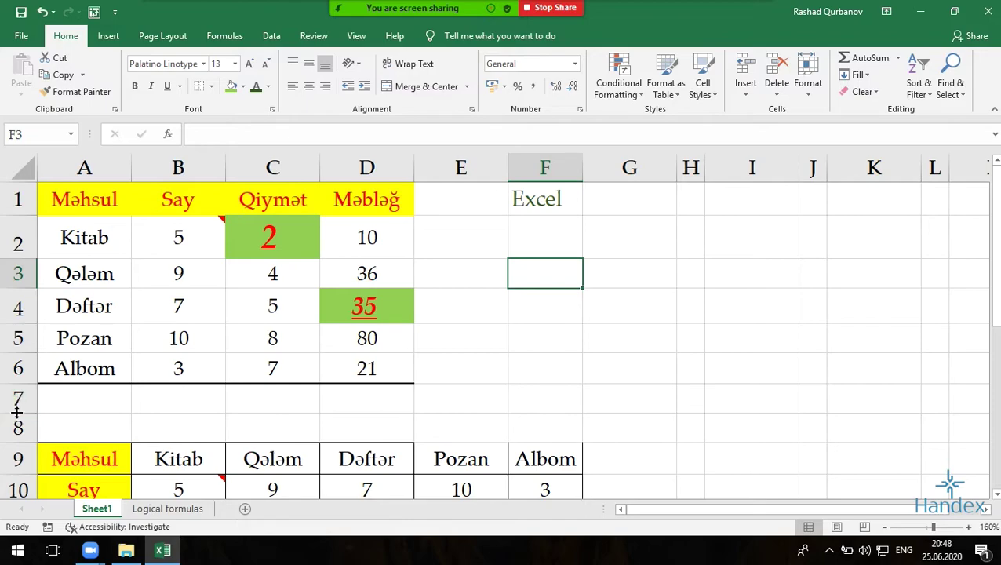
- Clear the copied table below row 7
drag(18, 427, 61, 404)
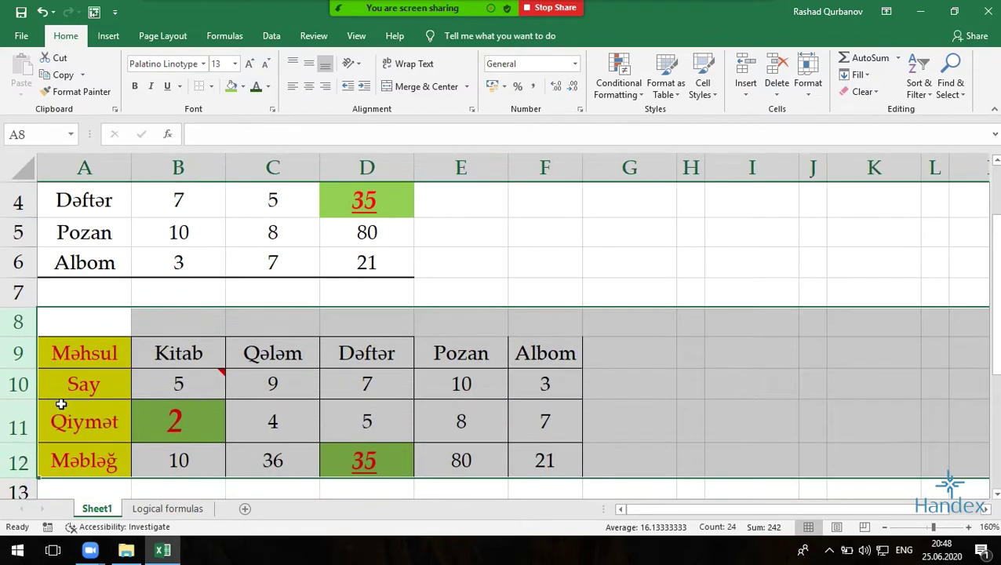
key(Delete)
scroll(503, 208, up, 1)
- Delete column F holding the Excel label
click(547, 166)
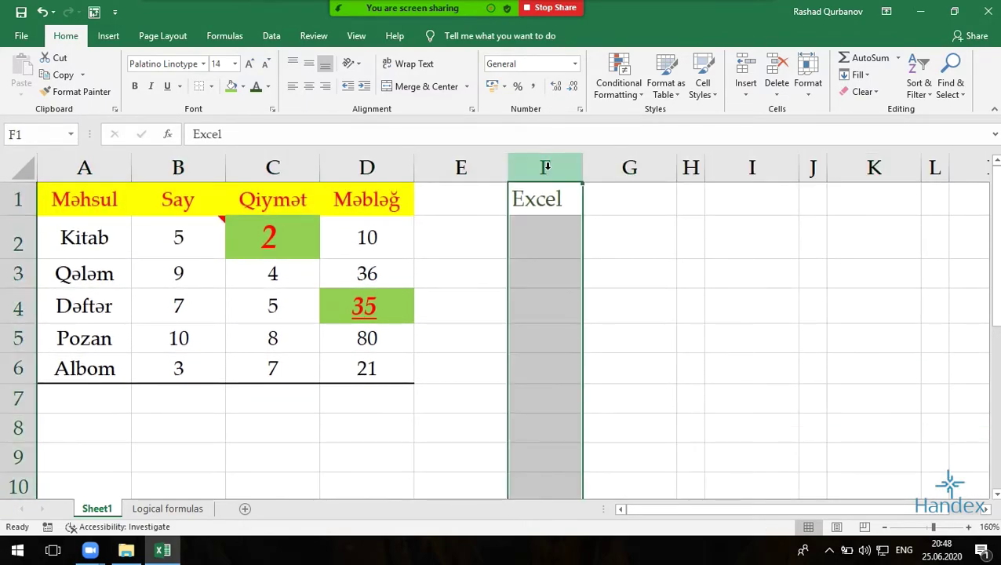
key(ctrl+minus)
click(242, 238)
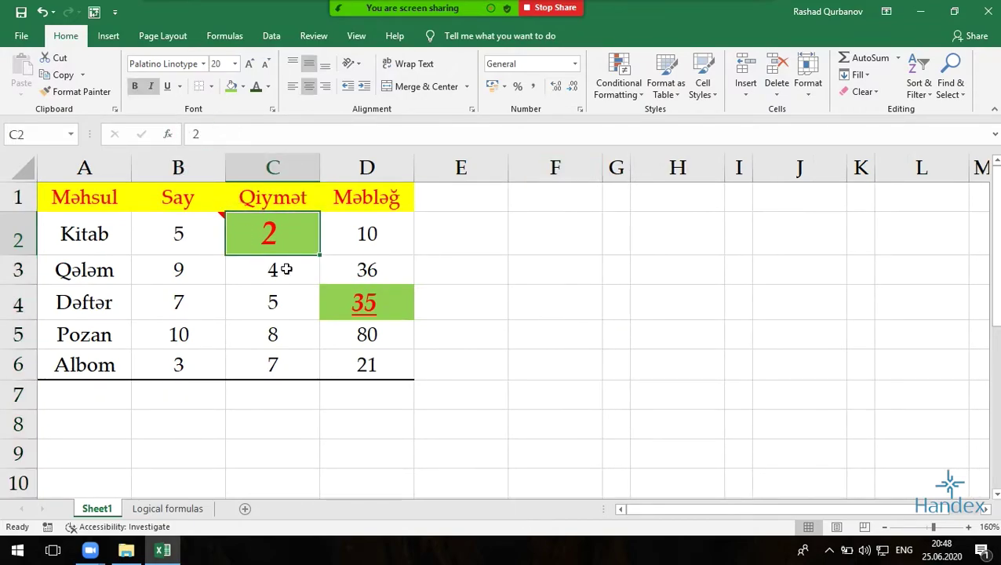
click(196, 273)
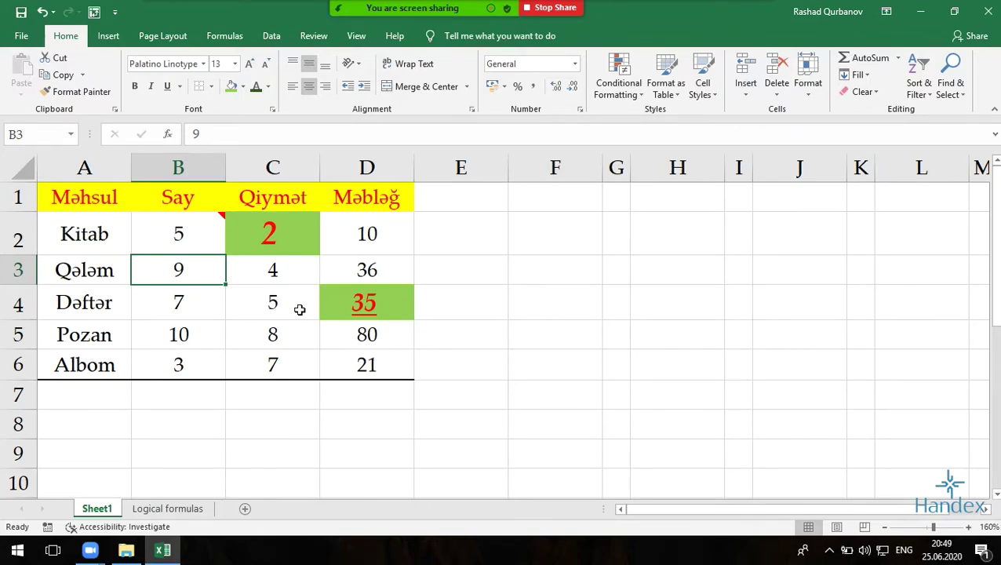
click(518, 334)
click(404, 428)
click(651, 333)
click(648, 251)
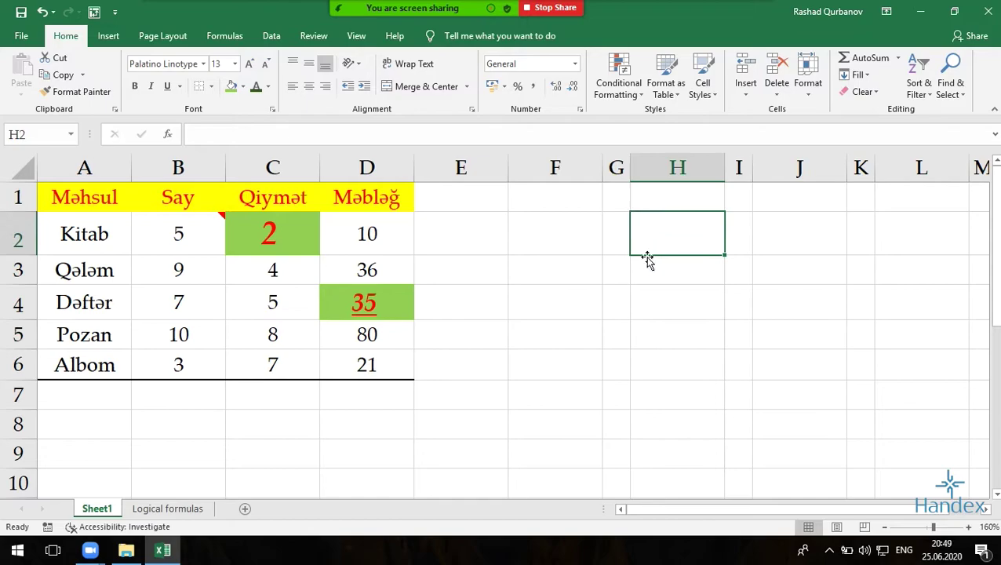
scroll(648, 259, down, 3)
scroll(641, 286, down, 9)
scroll(637, 290, down, 1)
scroll(418, 297, up, 9)
click(431, 267)
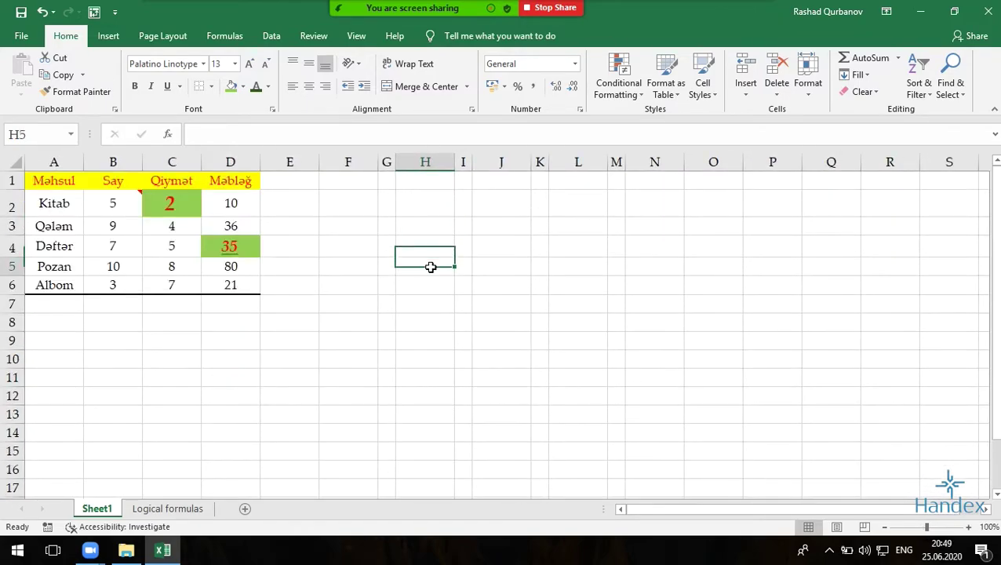
key(ctrl+a)
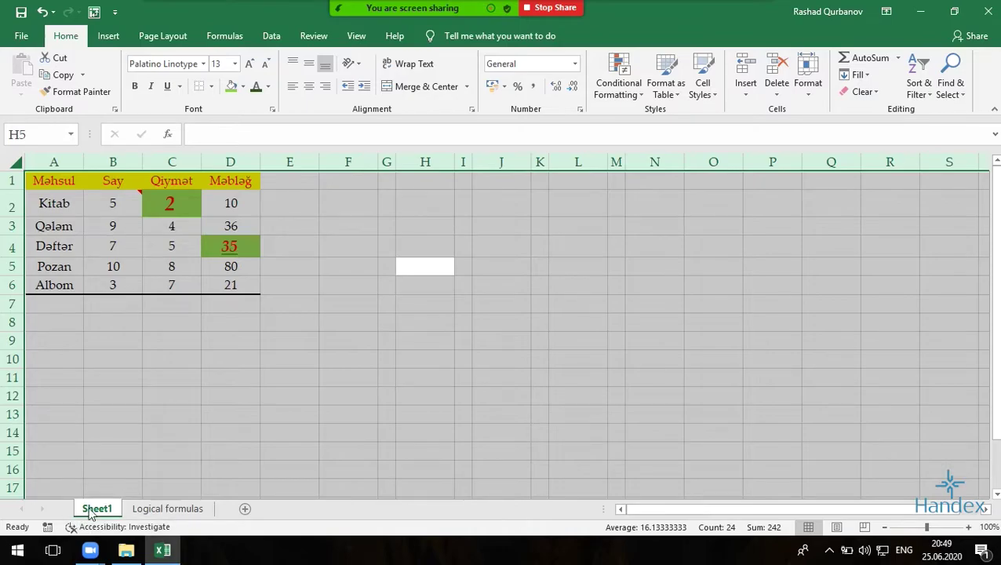
click(167, 509)
click(96, 509)
click(157, 510)
click(96, 508)
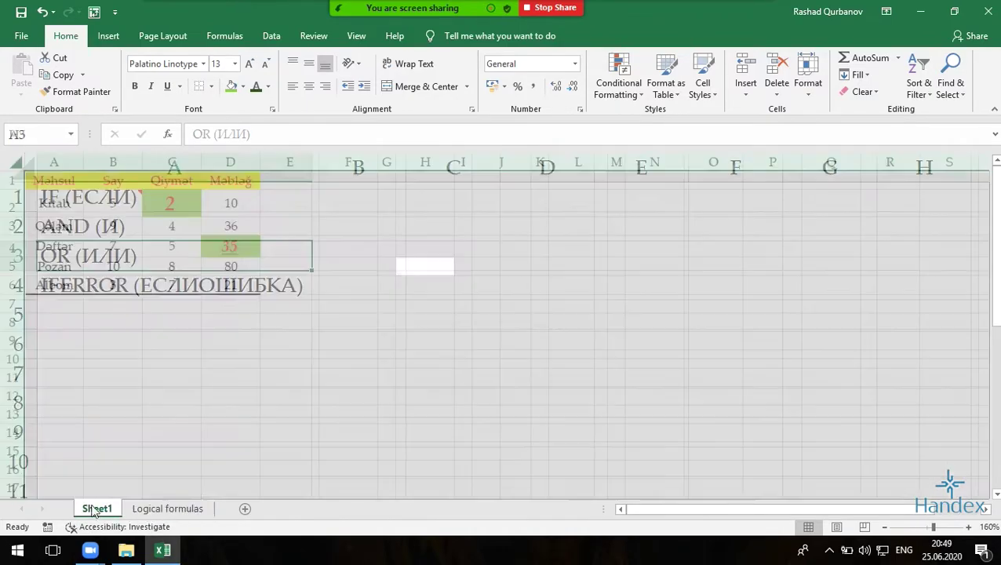
mouse_move(704, 12)
mouse_down()
mouse_move(493, 16)
mouse_move(250, 1)
mouse_up()
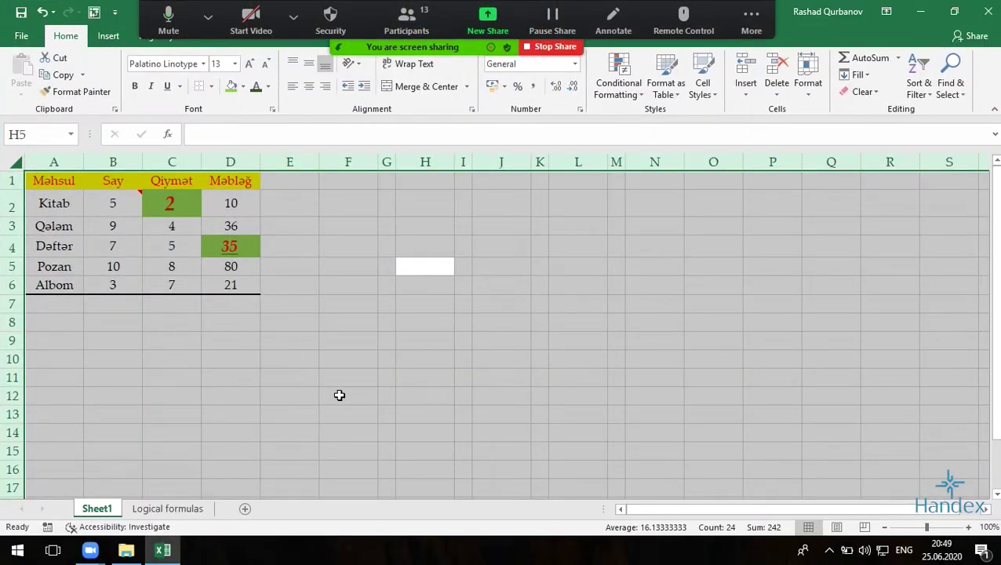
click(487, 382)
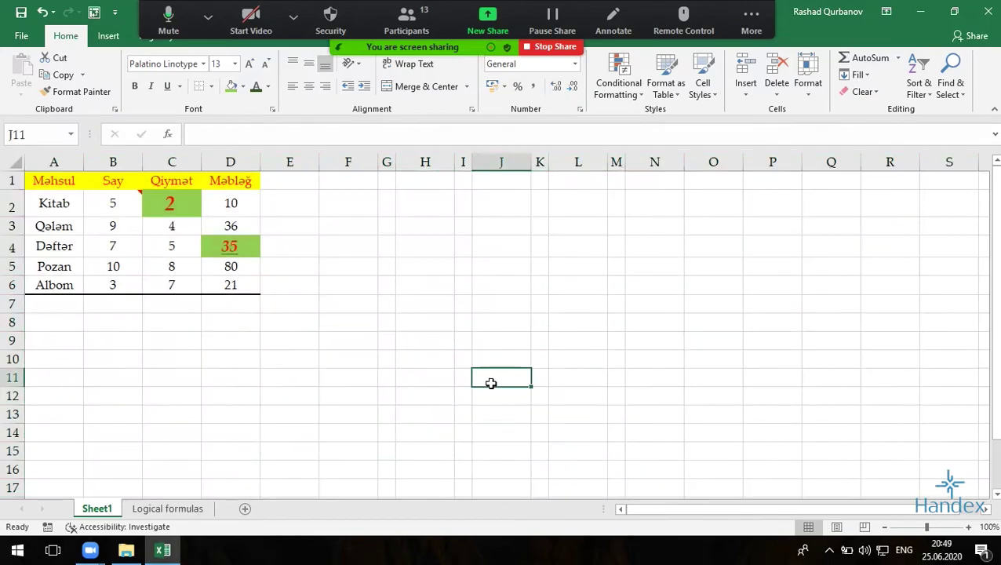
click(667, 299)
key(ctrl+a)
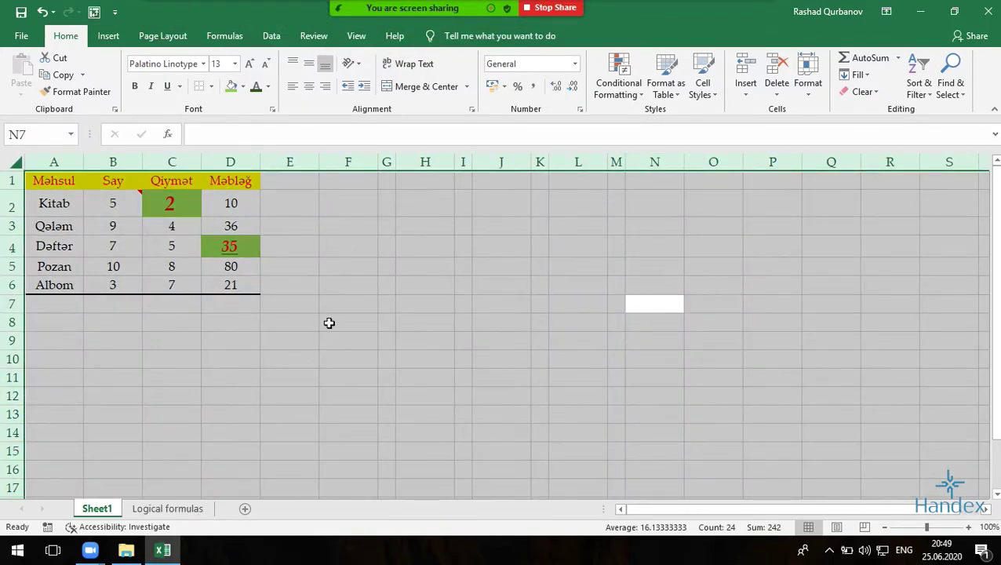
ctrl+scroll(376, 348, down, 6)
ctrl+scroll(361, 325, up, 2)
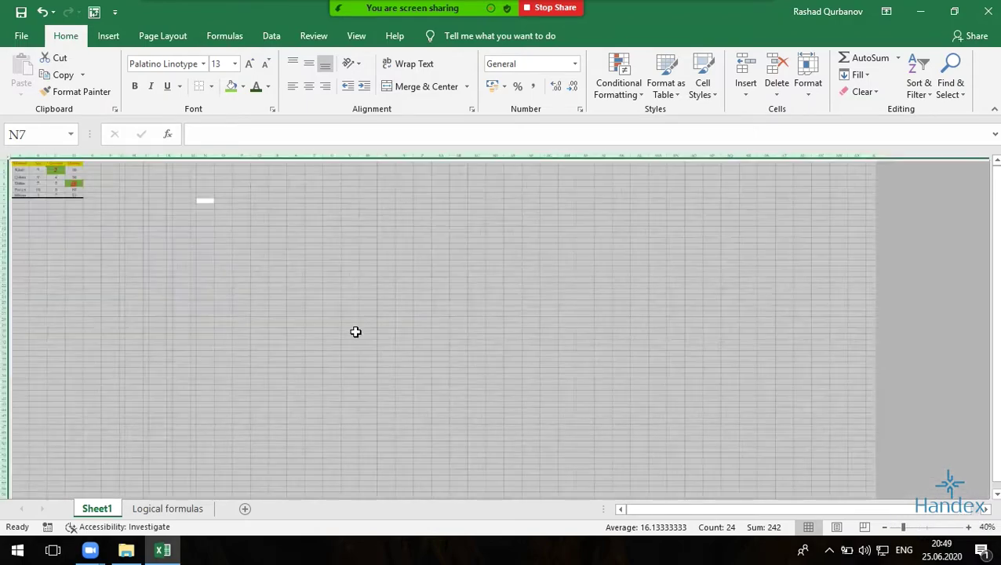
ctrl+scroll(232, 285, up, 1)
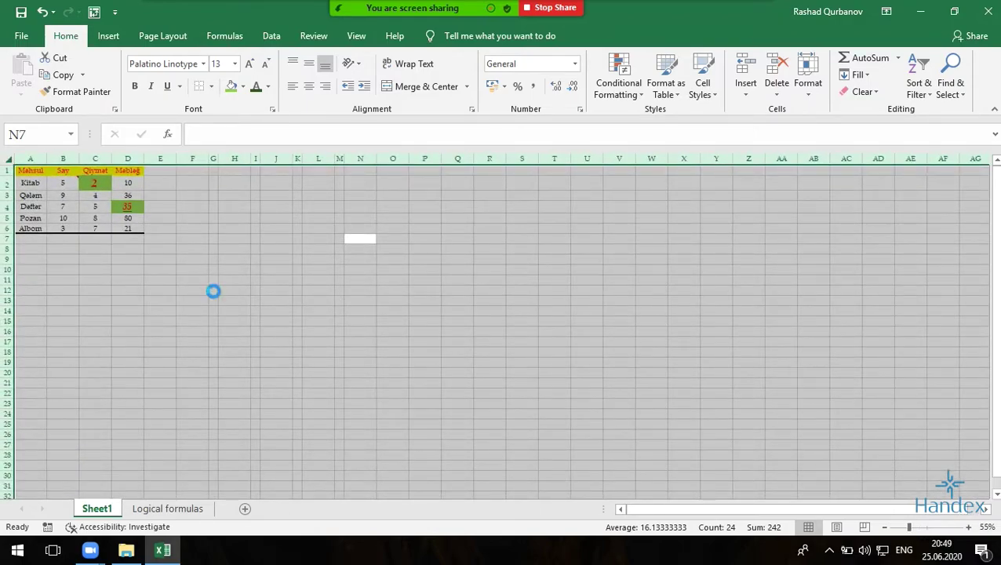
ctrl+scroll(214, 291, up, 3)
click(182, 267)
- Try selecting the product table and the whole sheet with Ctrl+A from different cells
click(114, 244)
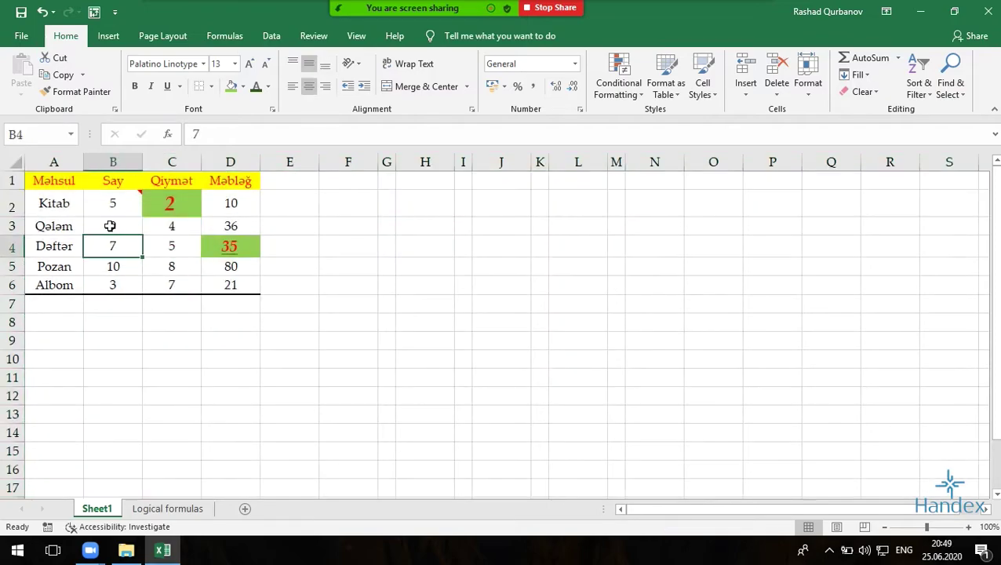
click(124, 205)
click(211, 202)
click(160, 263)
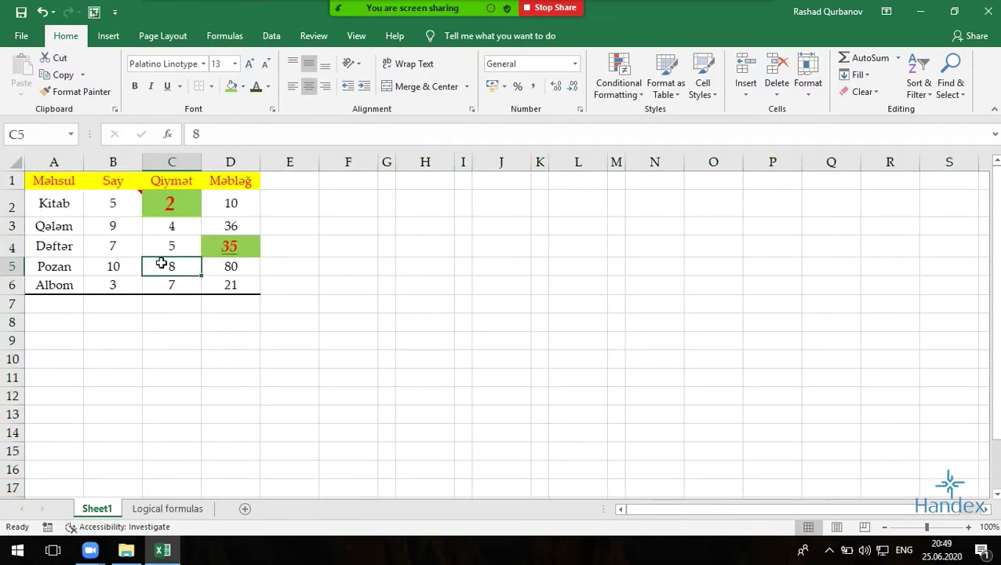
key(ctrl+a)
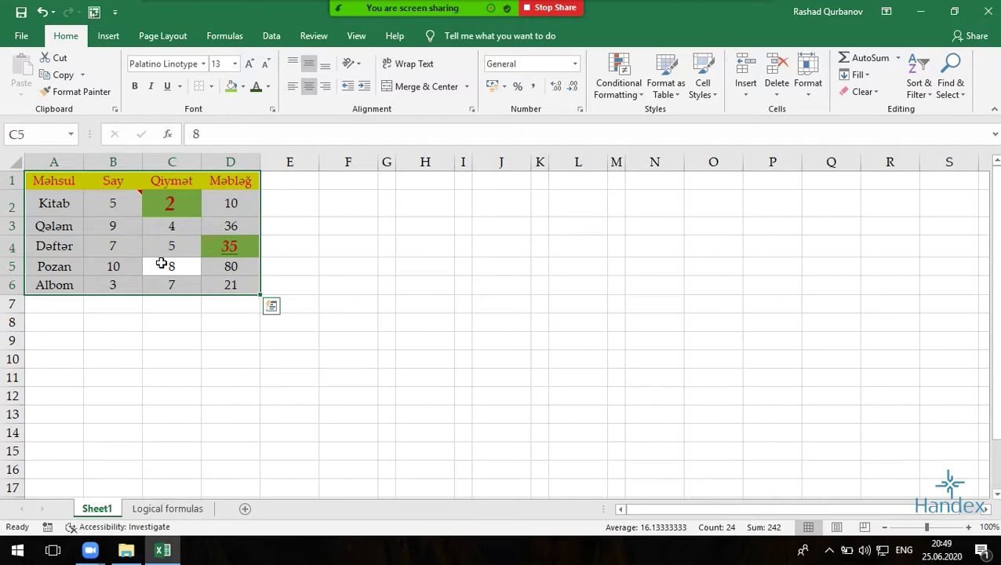
click(124, 250)
scroll(124, 251, up, 3)
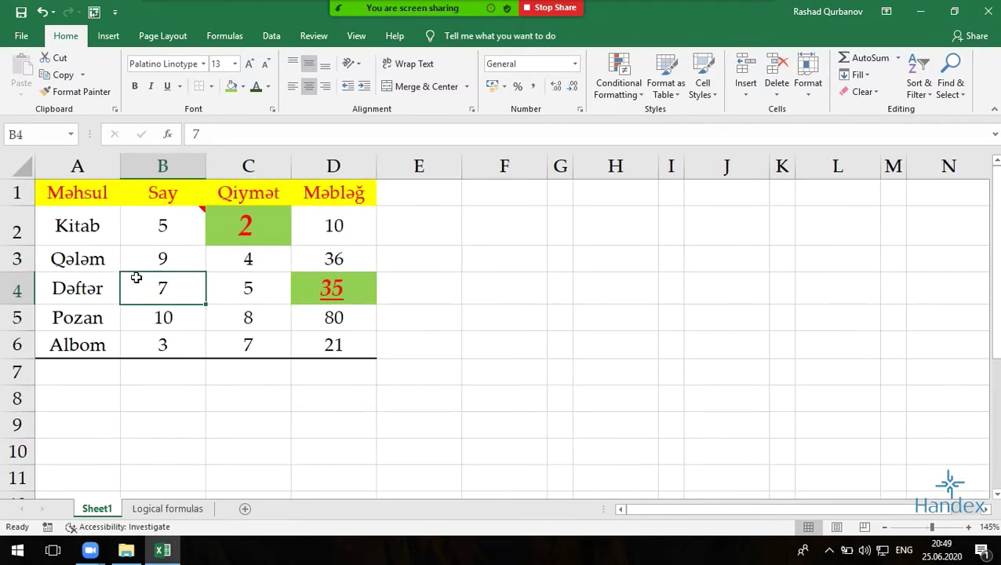
key(ctrl+a)
key(ctrl+a)
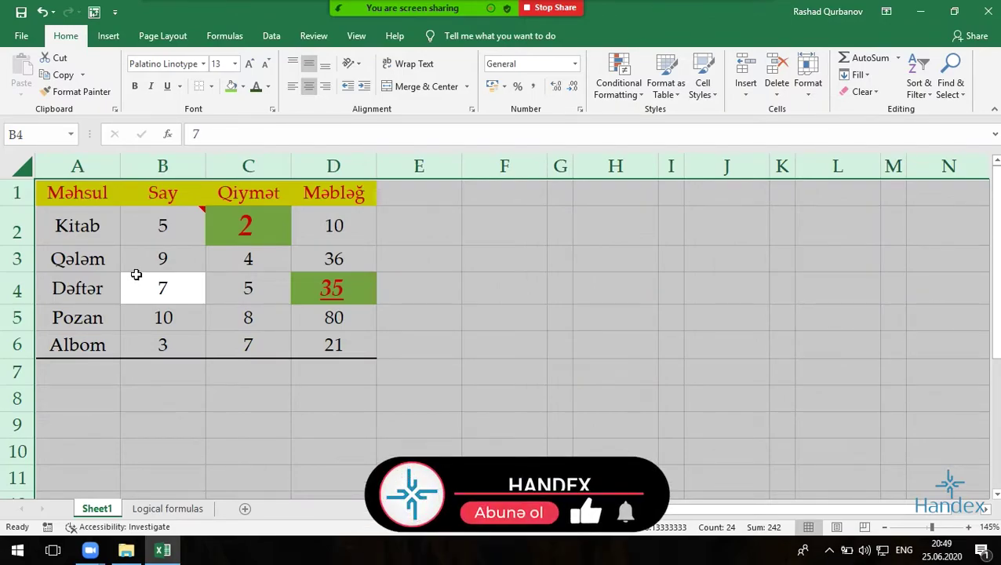
click(189, 267)
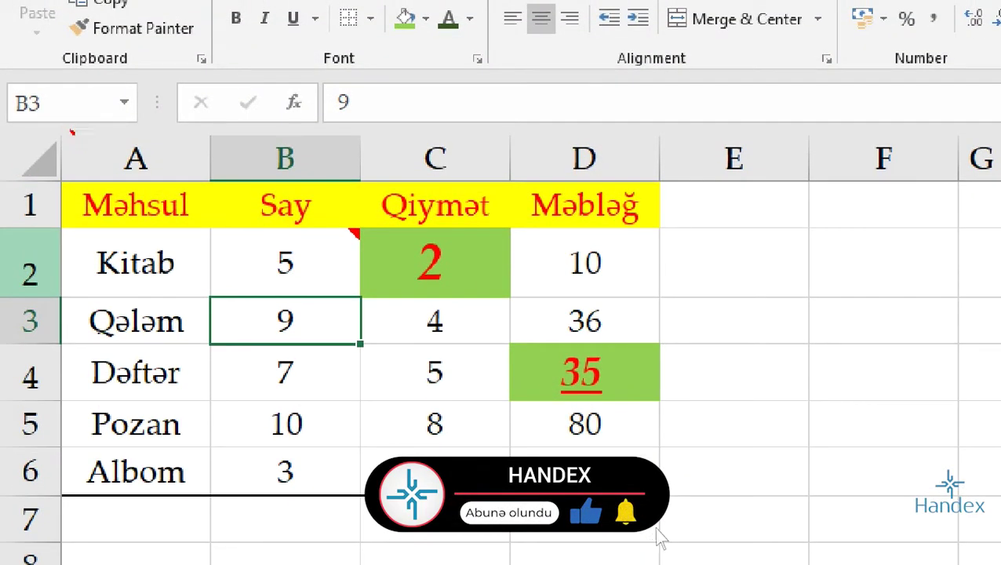
drag(74, 131, 93, 169)
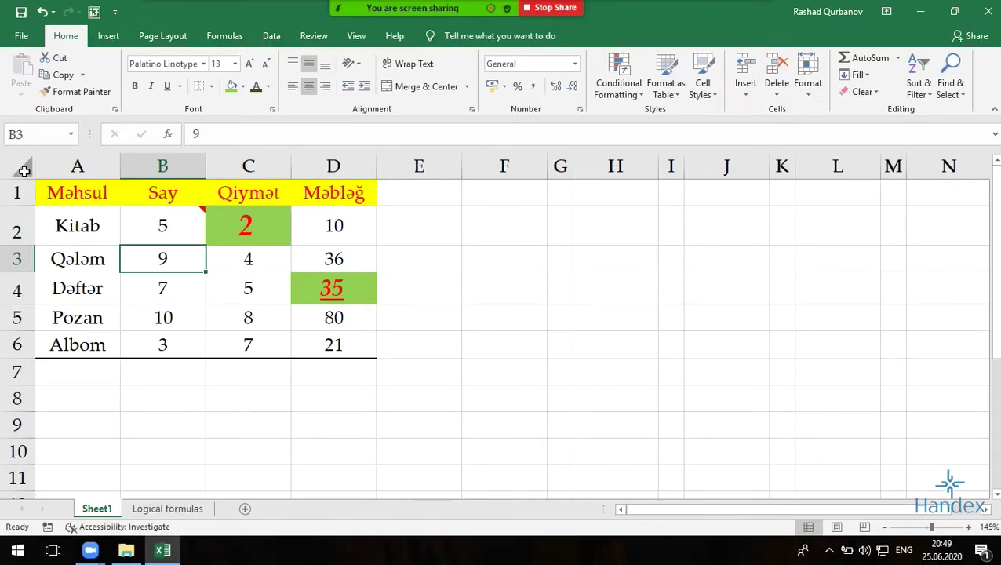
click(22, 169)
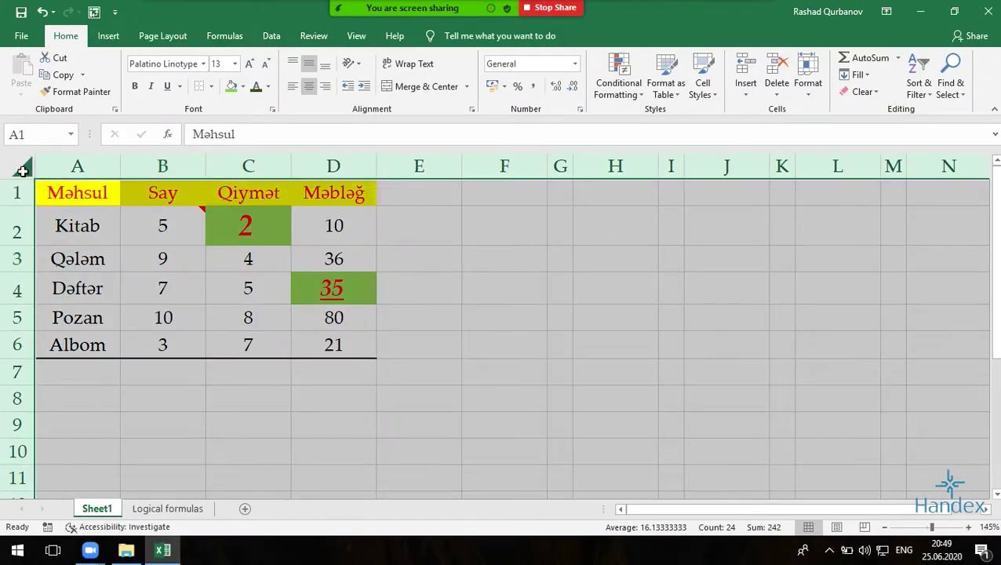
click(140, 239)
mouse_move(68, 191)
mouse_down()
mouse_move(236, 275)
mouse_move(335, 351)
mouse_up()
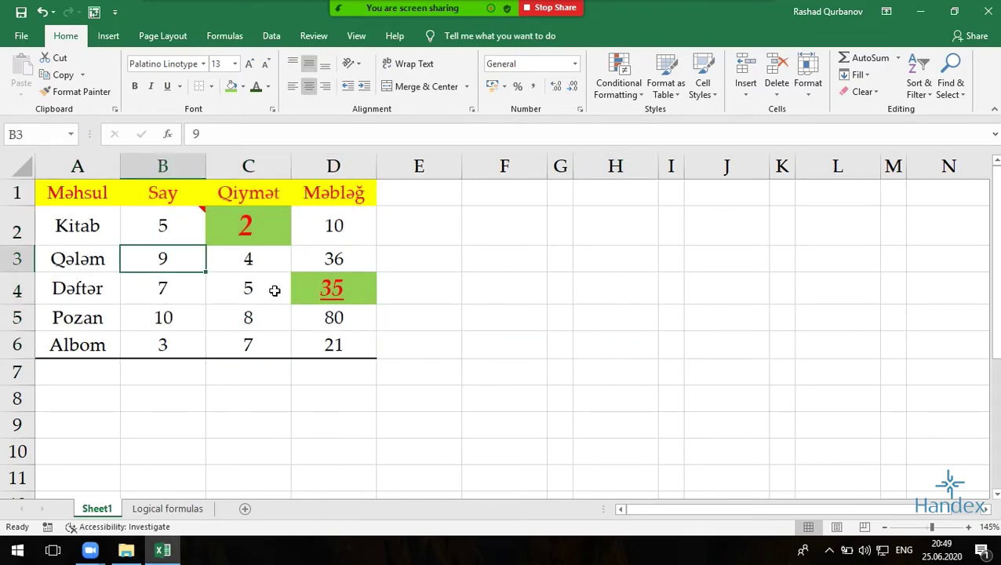
click(274, 290)
key(ctrl+a)
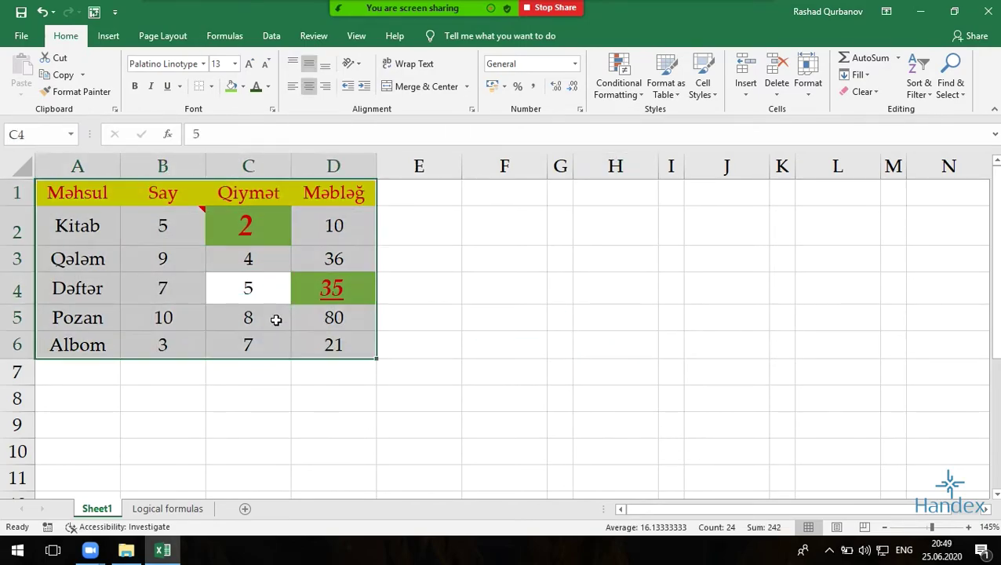
key(ctrl+q)
key(Escape)
- Select the table A1:D6 and apply All Borders to every cell
drag(325, 342, 56, 192)
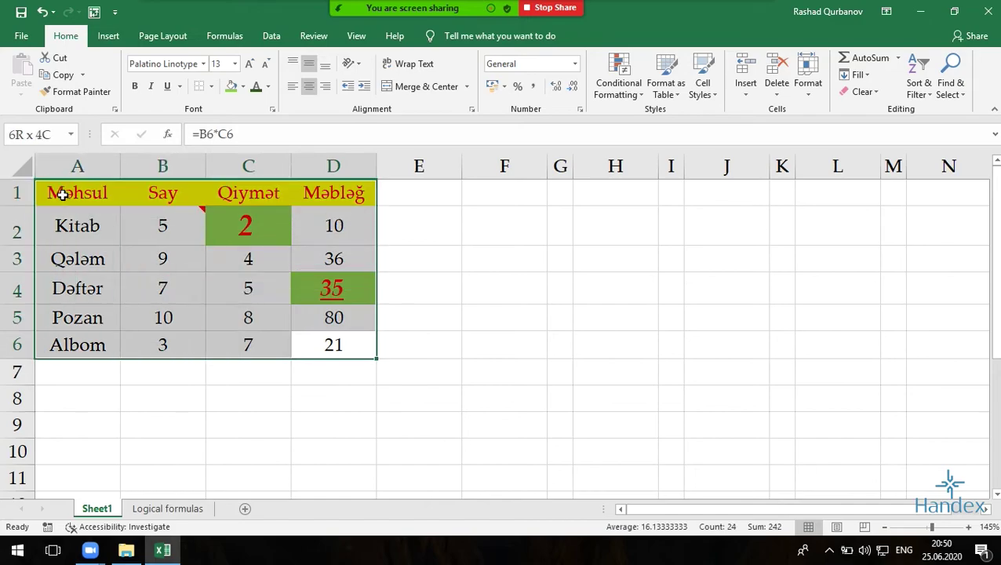
click(241, 294)
key(ctrl+a)
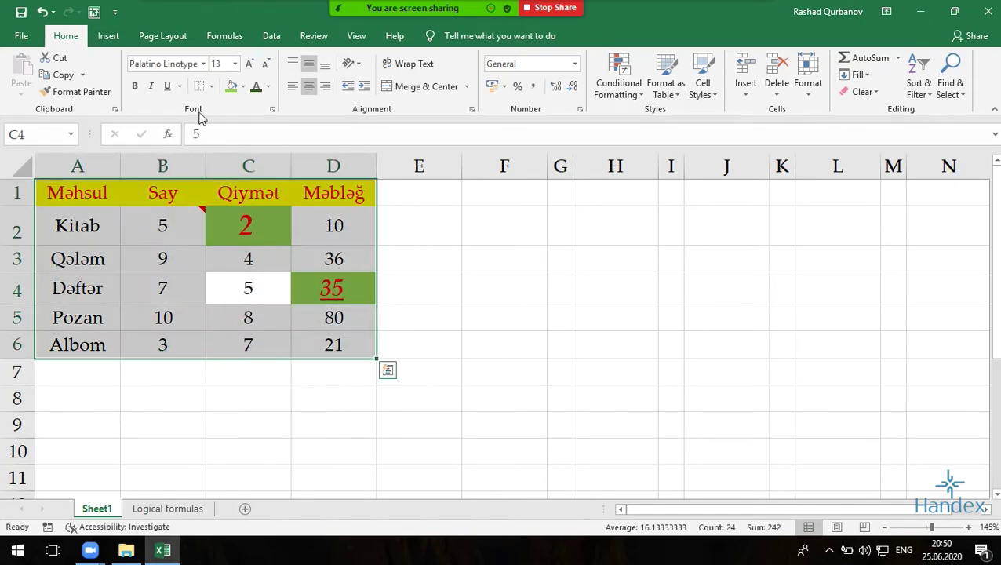
click(211, 87)
click(241, 229)
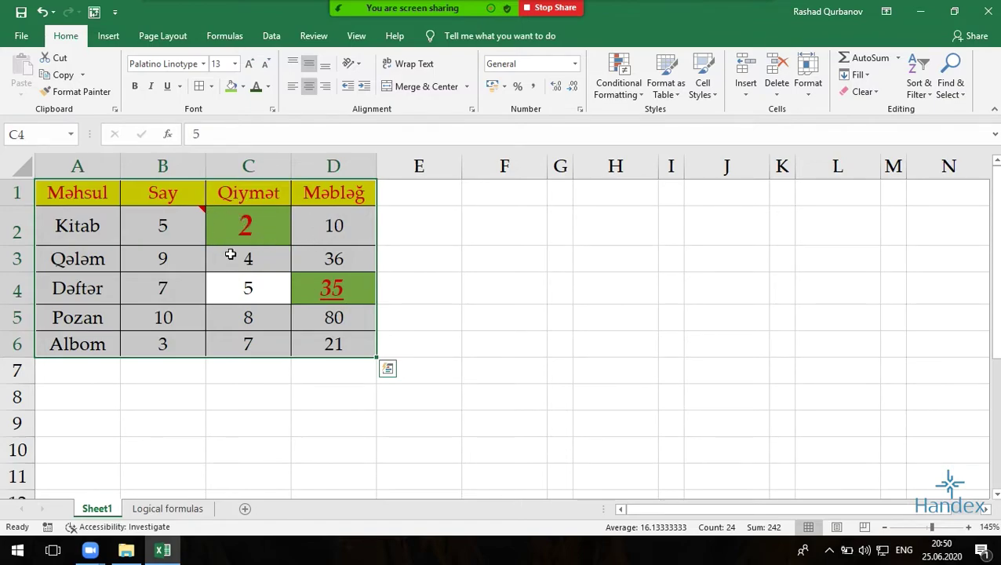
click(310, 234)
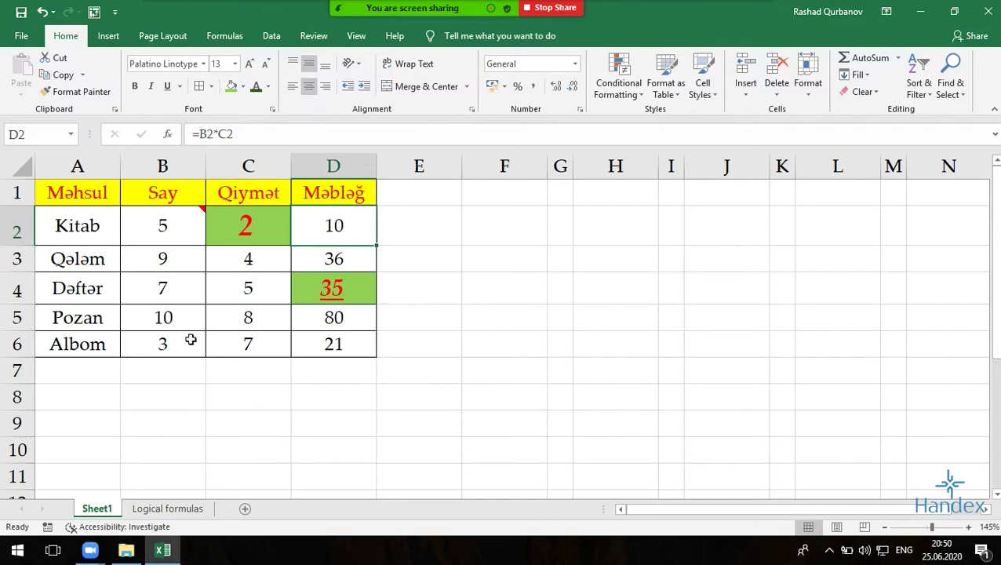
- Widen column B (Say) considerably and make row 3 (Qələm) taller
drag(26, 271, 27, 304)
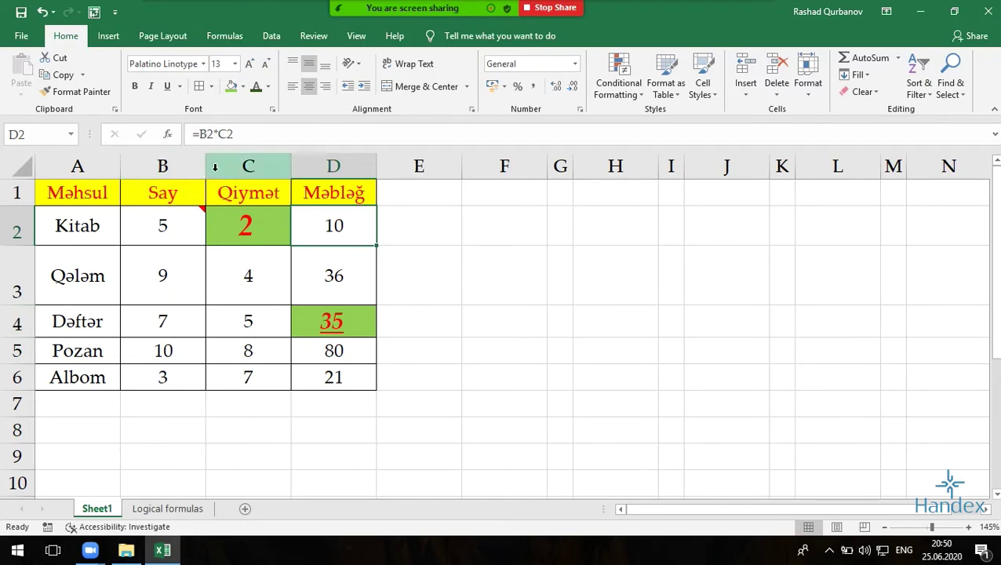
scroll(206, 166, up, 3)
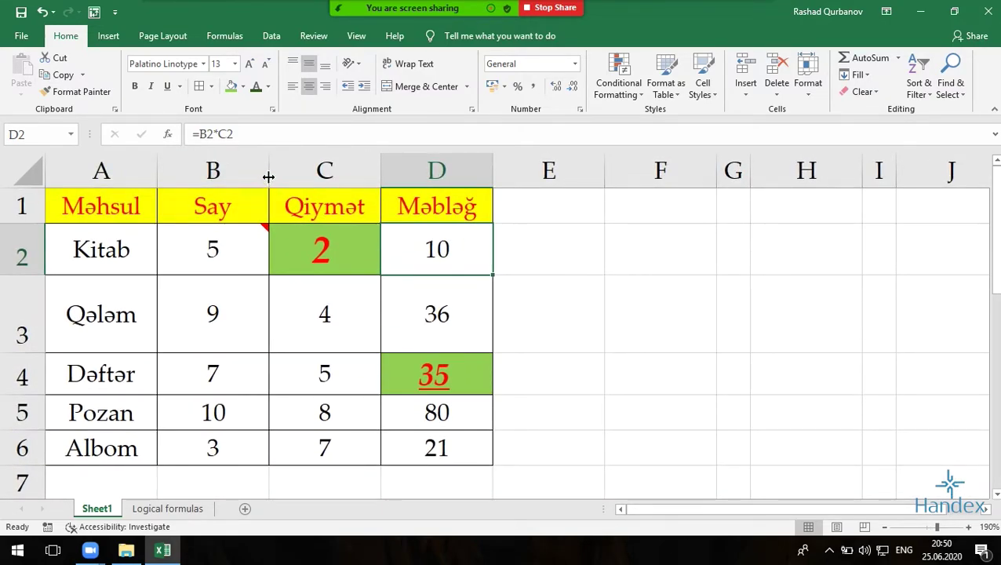
mouse_move(269, 178)
mouse_down()
mouse_move(280, 167)
mouse_move(567, 167)
mouse_up()
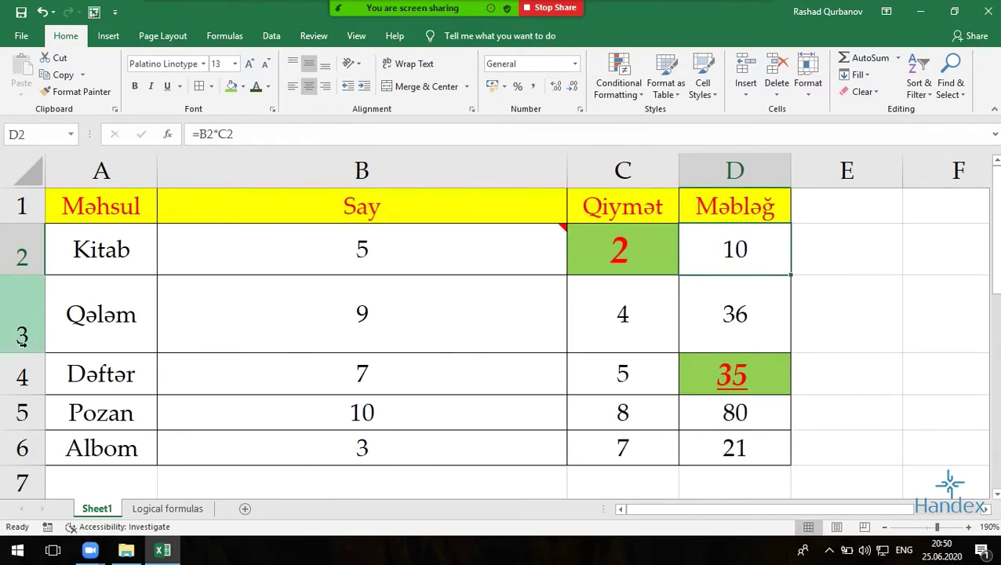
drag(32, 352, 32, 393)
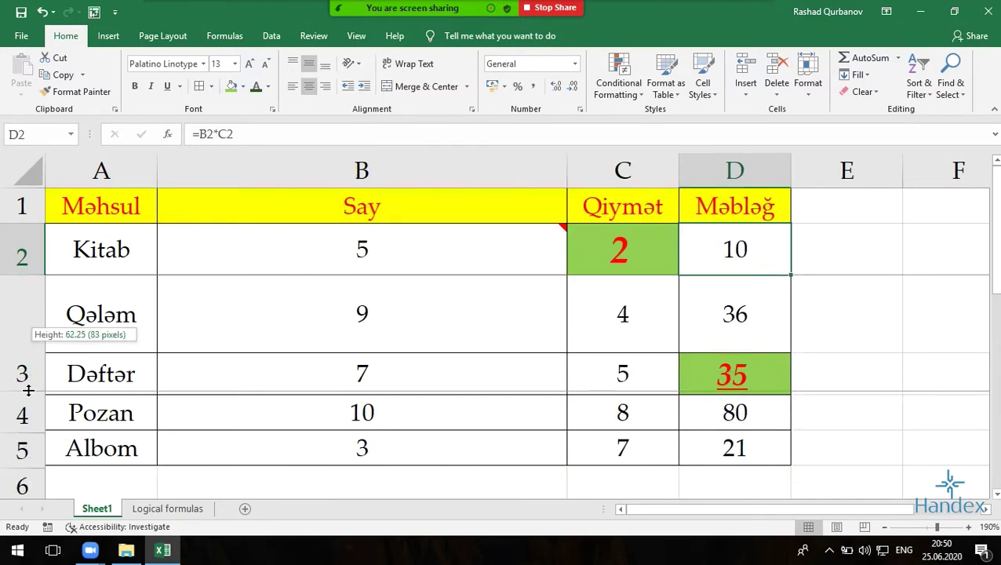
click(274, 343)
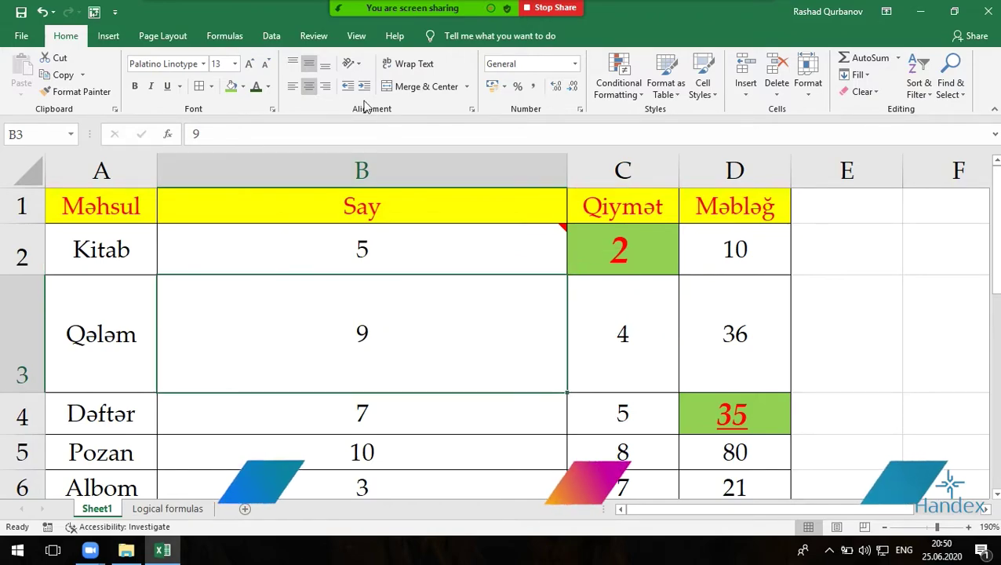
click(293, 65)
click(308, 64)
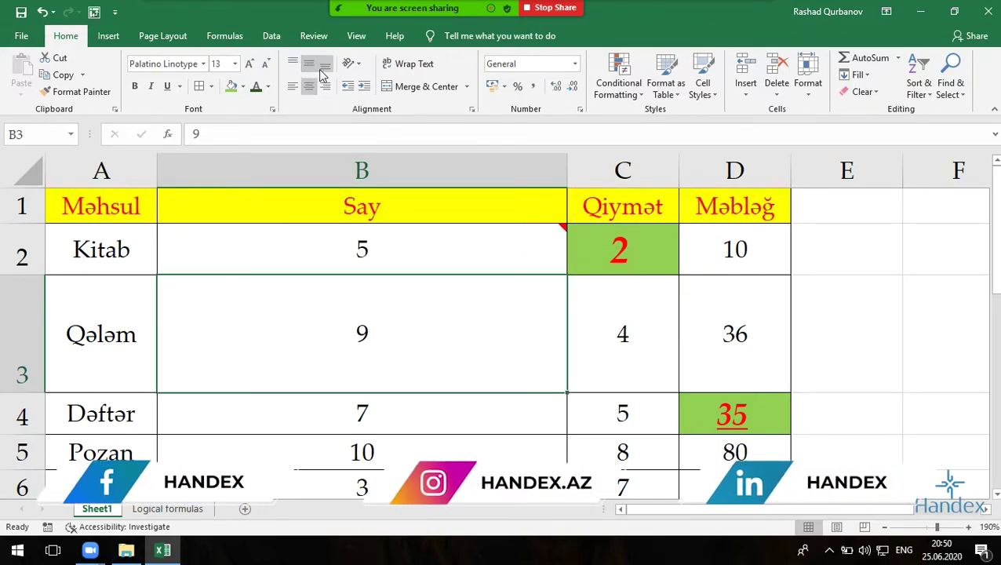
click(324, 64)
click(295, 88)
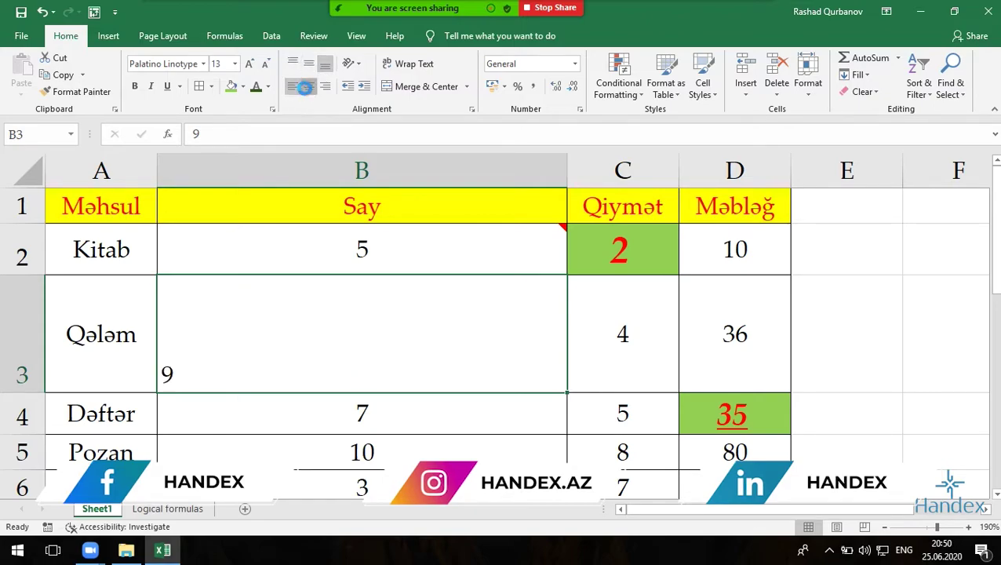
click(310, 87)
click(325, 88)
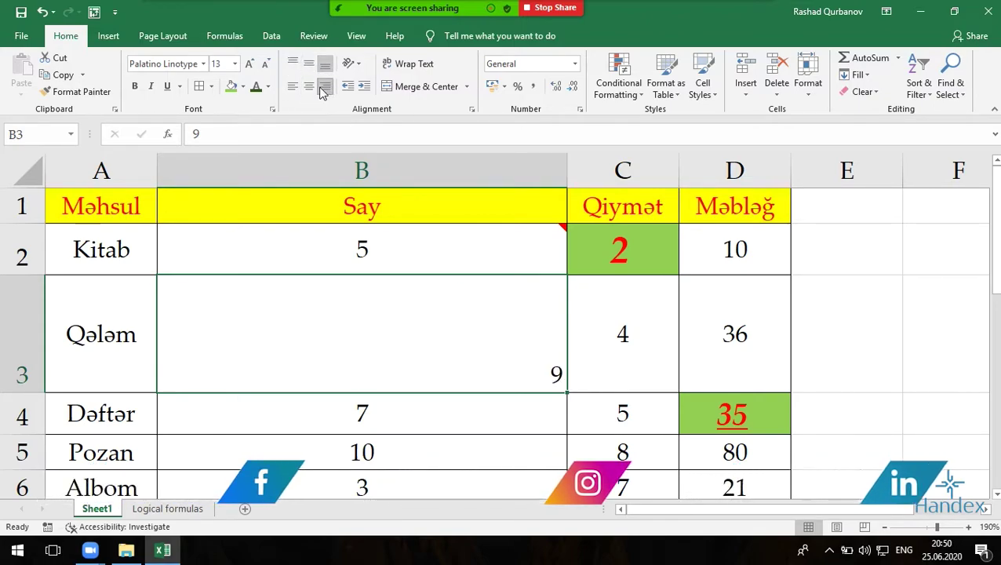
click(308, 66)
click(309, 86)
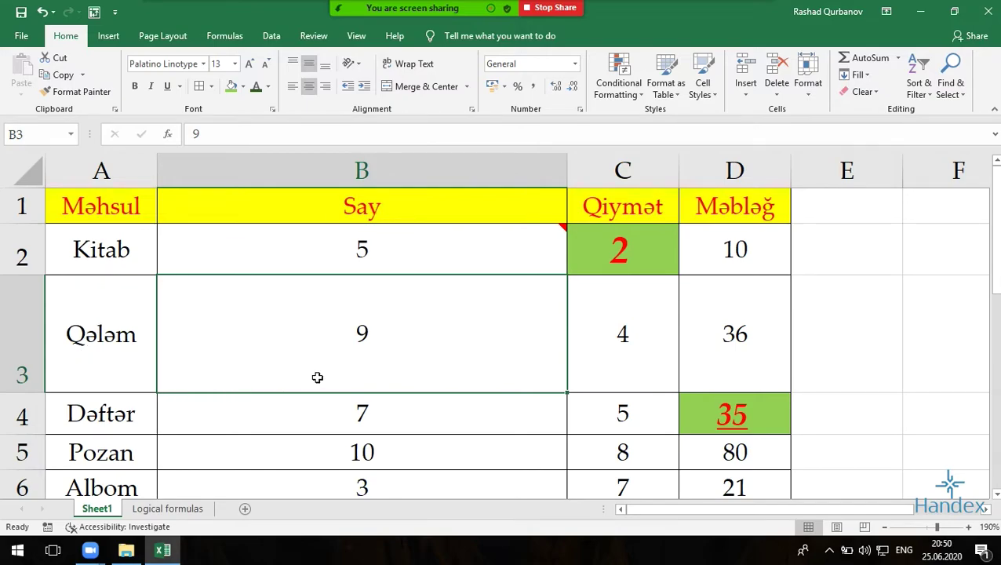
scroll(336, 363, down, 2)
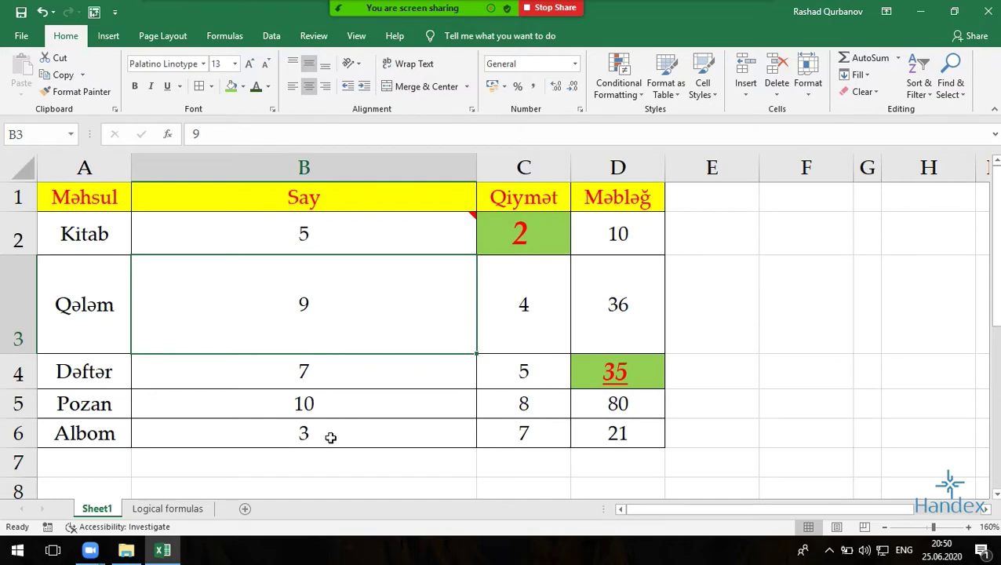
scroll(328, 386, down, 6)
scroll(344, 408, up, 6)
scroll(359, 411, down, 2)
- Enter the heading Azərbaycan in F1 with c, v and s below it
scroll(359, 409, down, 1)
click(593, 188)
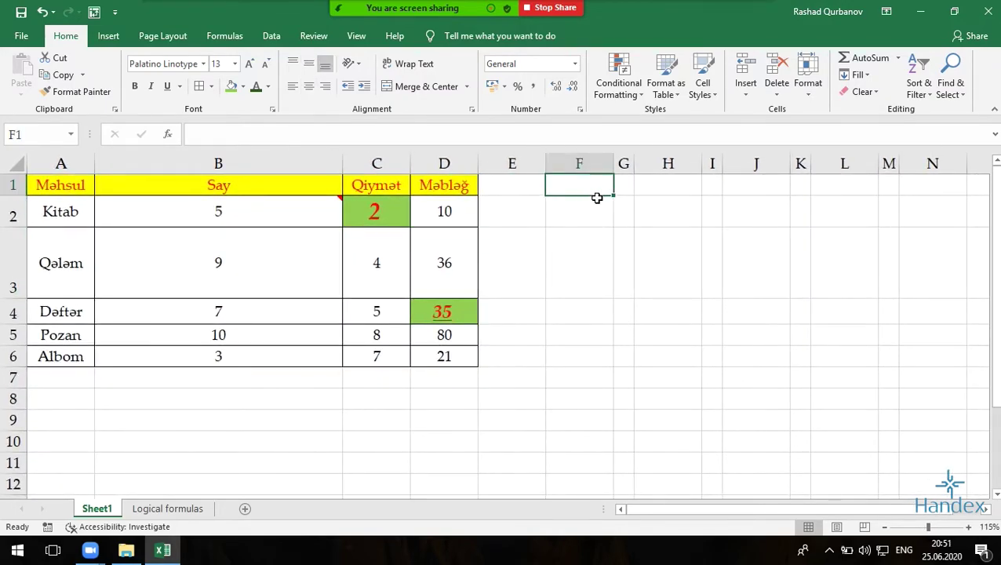
text(Az'rbaycan)
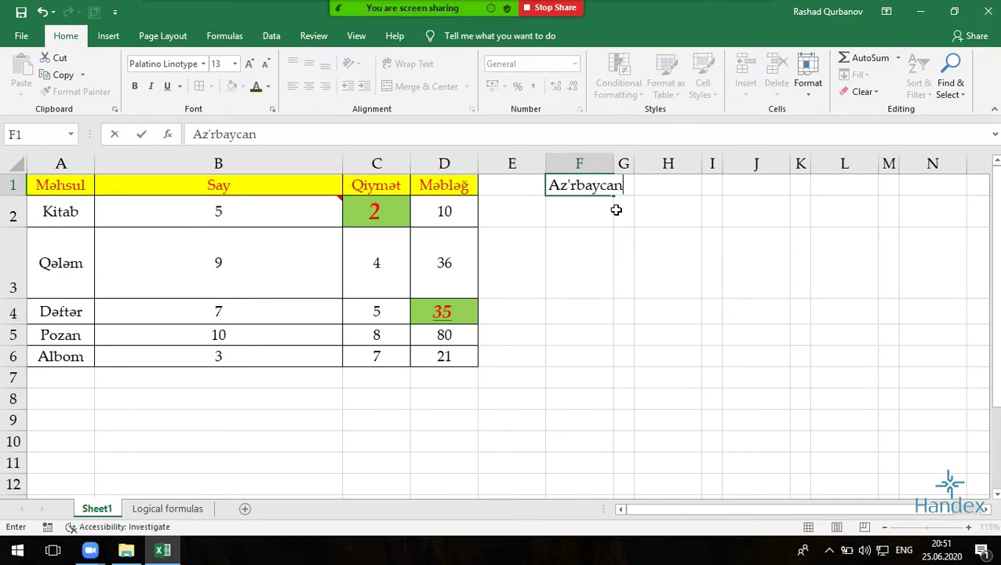
key(BackSpace)
key(BackSpace)
key(BackSpace)
key(BackSpace)
key(BackSpace)
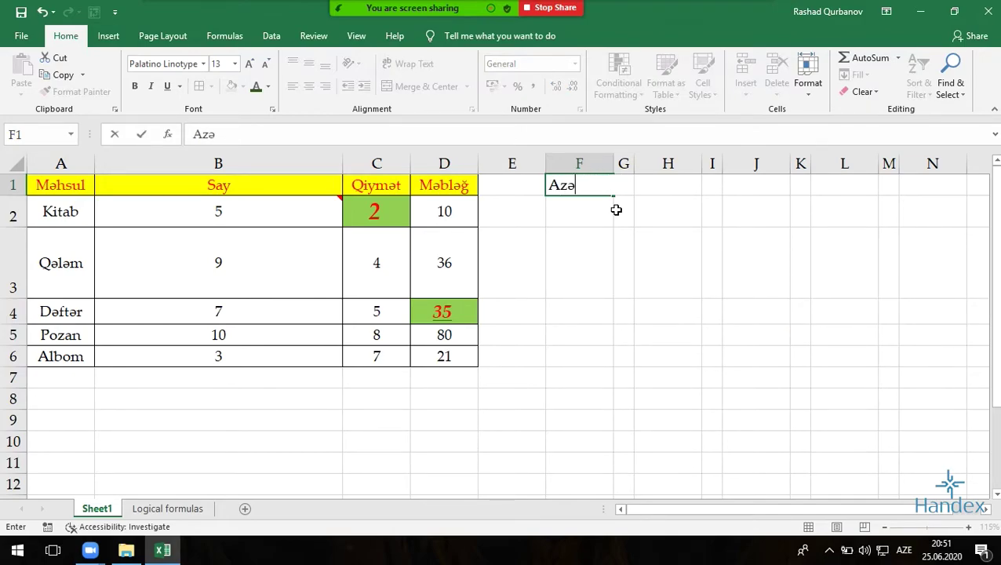
text(rbaycan)
key(Return)
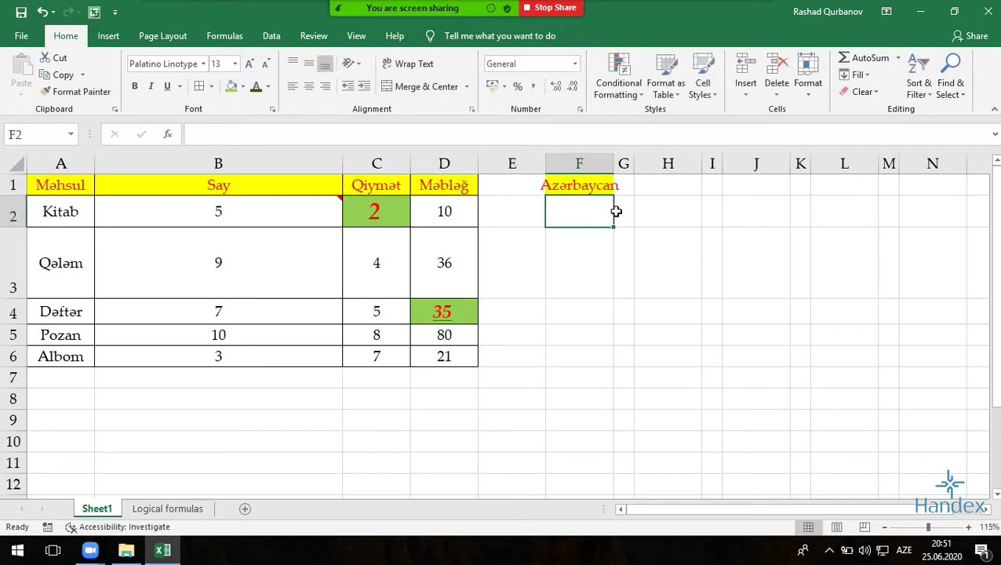
click(579, 268)
click(588, 207)
text(c v s)
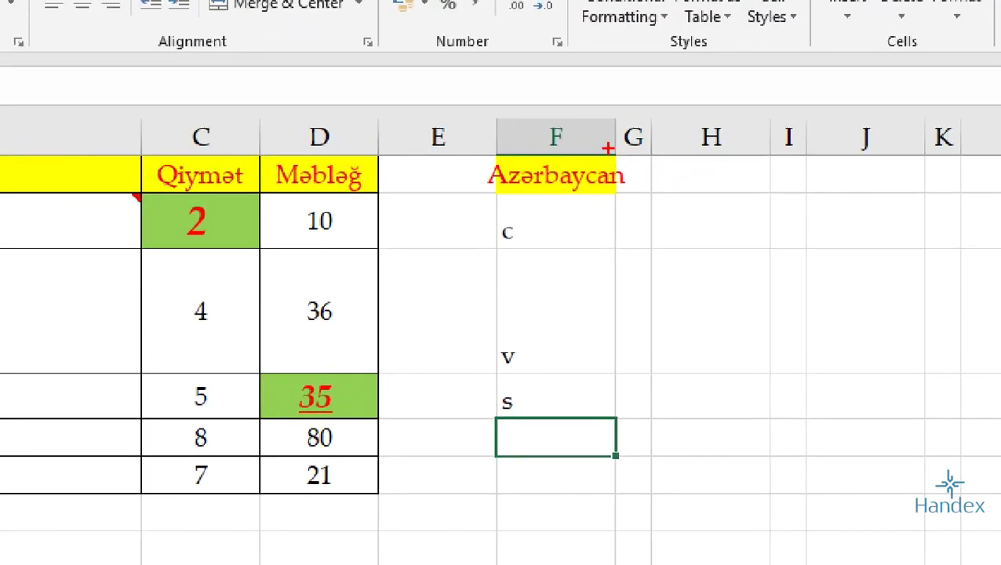
- AutoFit column F, test it with long text in F6, then clear F6 and refit
drag(608, 148, 602, 149)
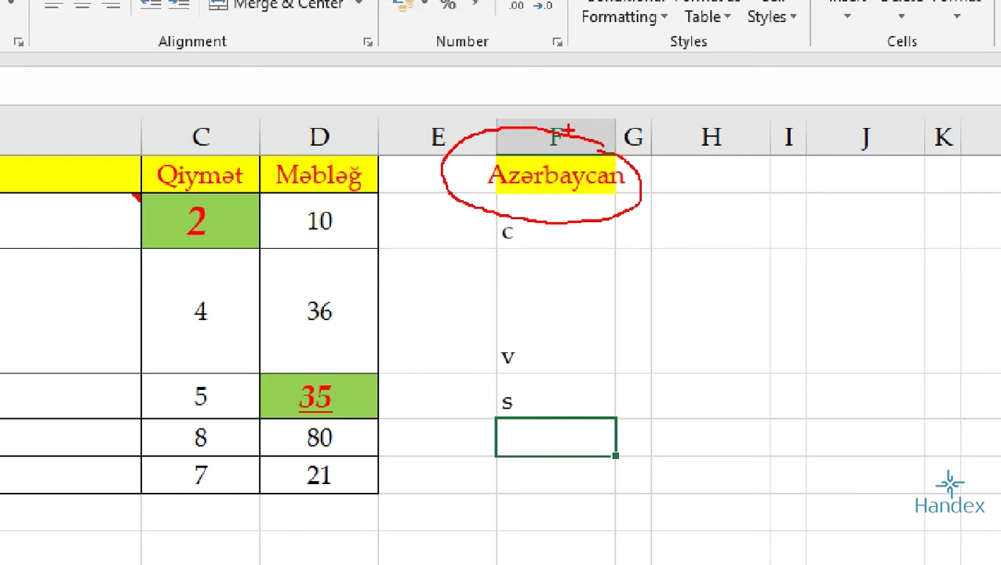
key(Escape)
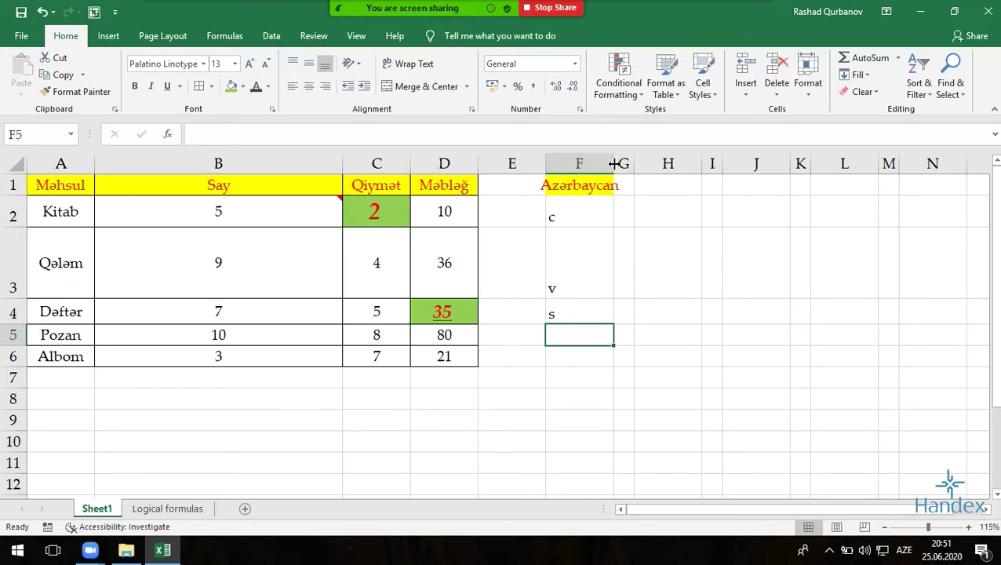
double_click(615, 164)
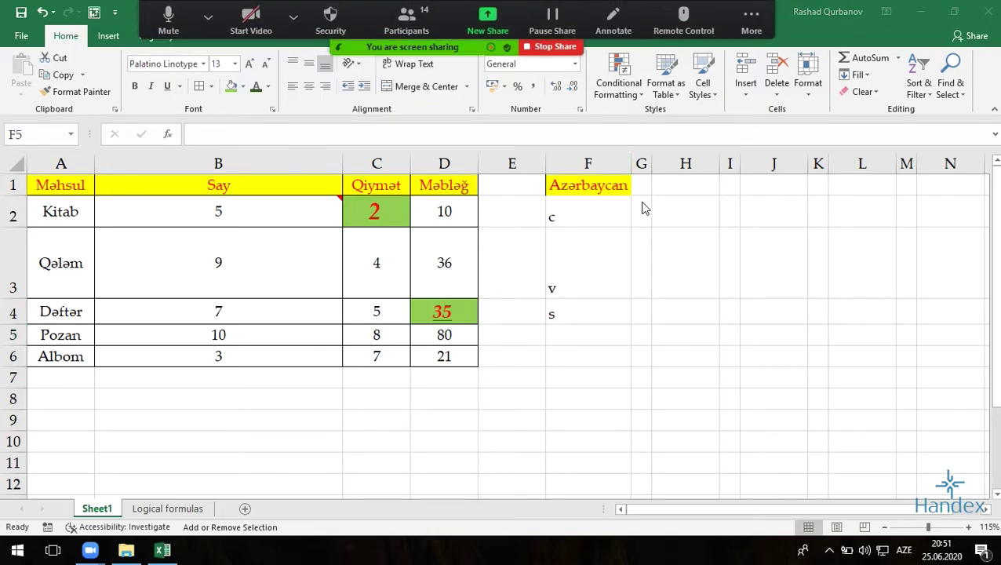
click(589, 162)
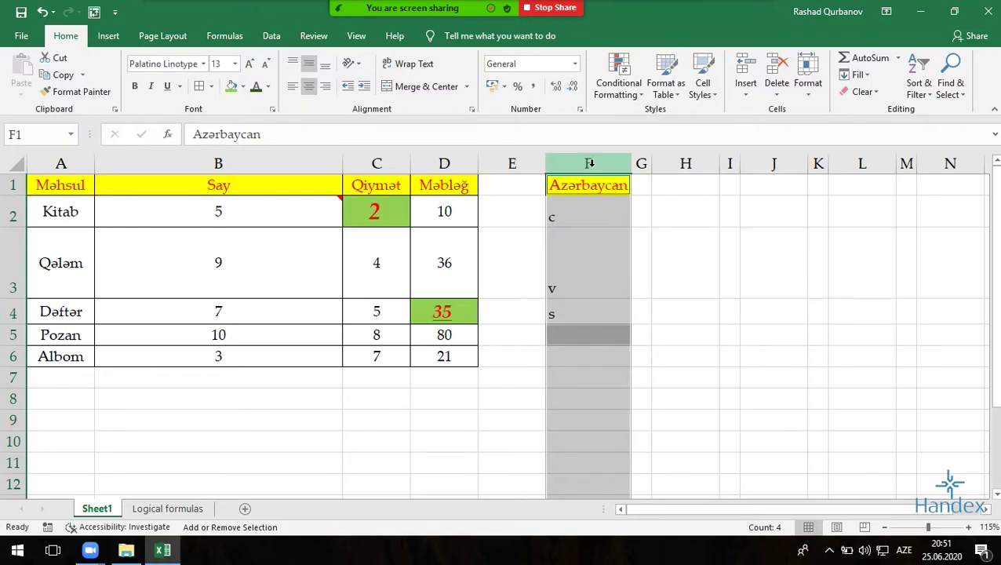
click(581, 370)
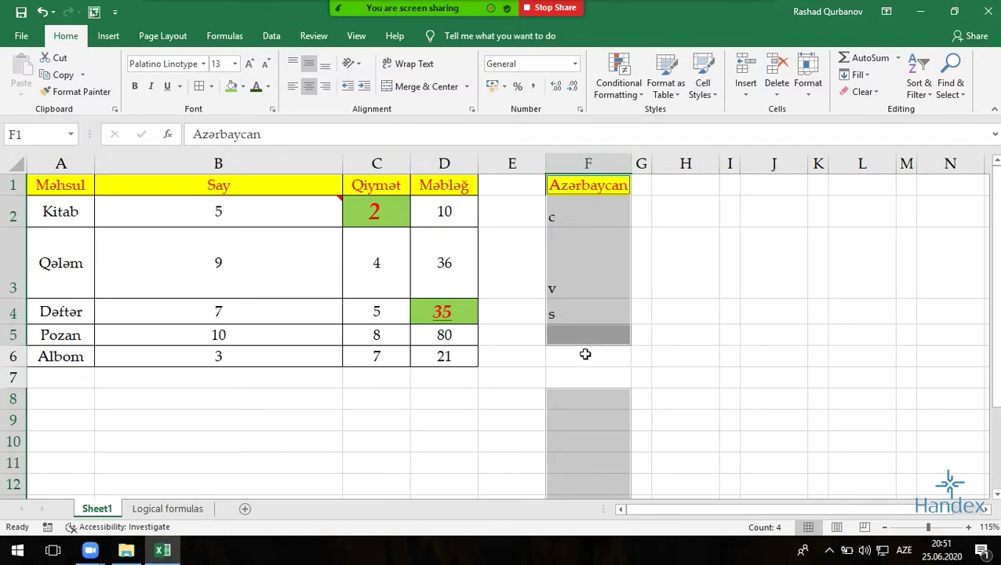
click(585, 355)
text(sdsds)
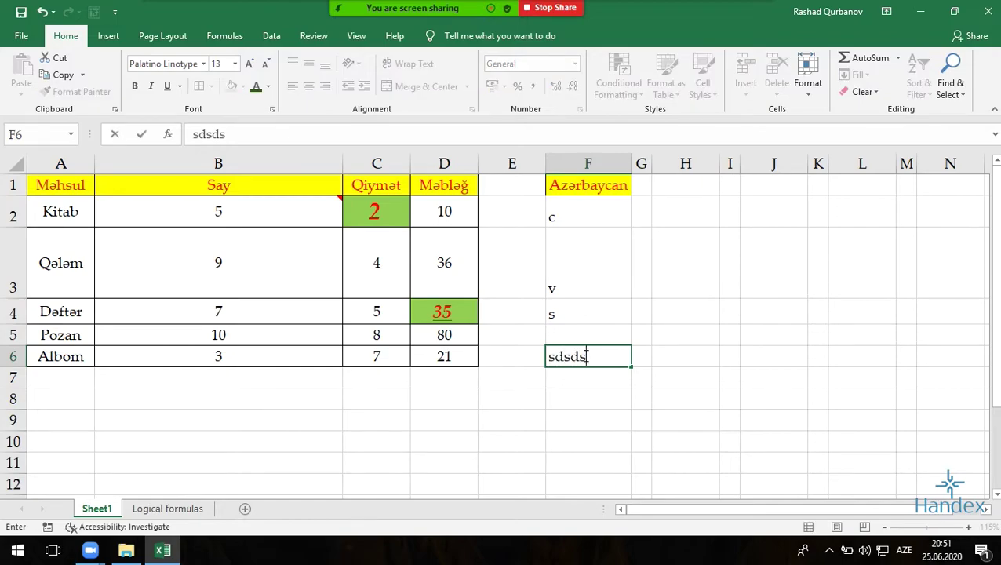
text(sssssssssssss)
key(Return)
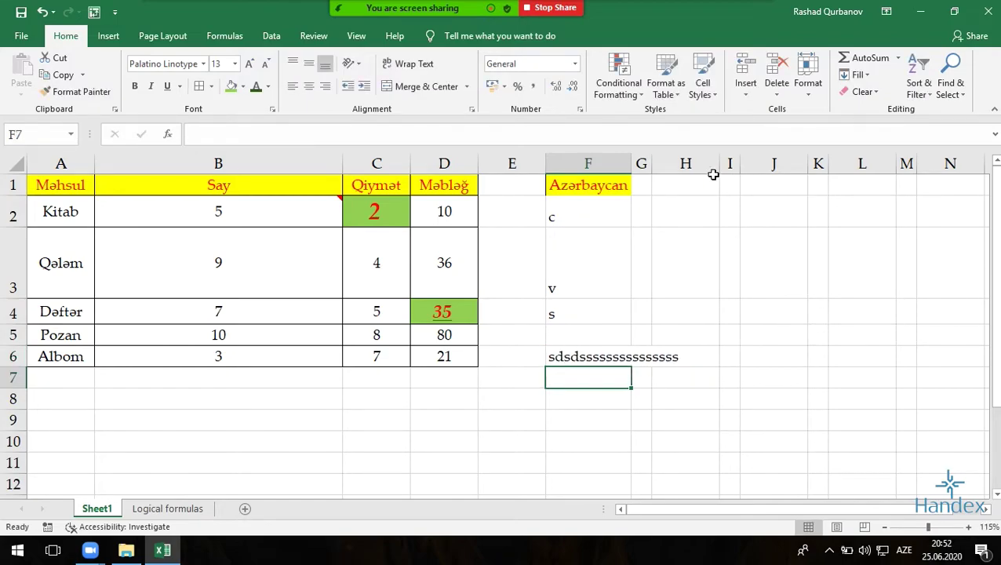
double_click(632, 165)
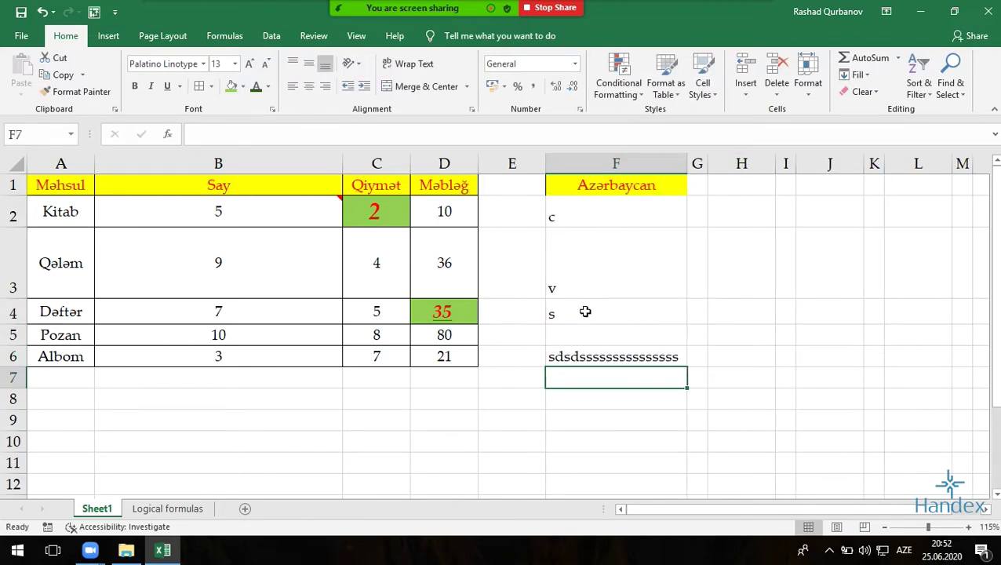
click(580, 357)
key(Delete)
double_click(687, 163)
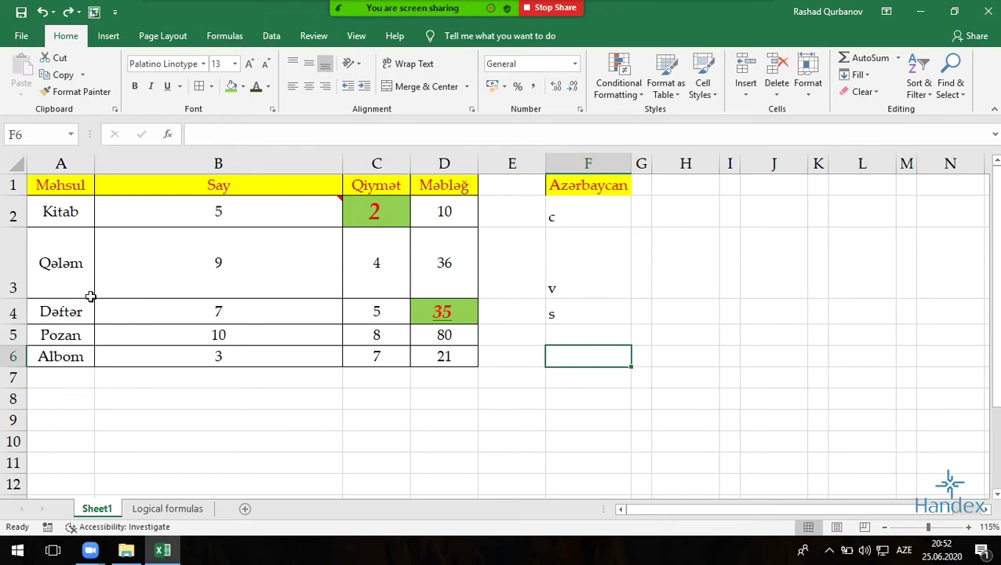
- Restore row 3's height and resize columns B through D to one equal width
double_click(6, 297)
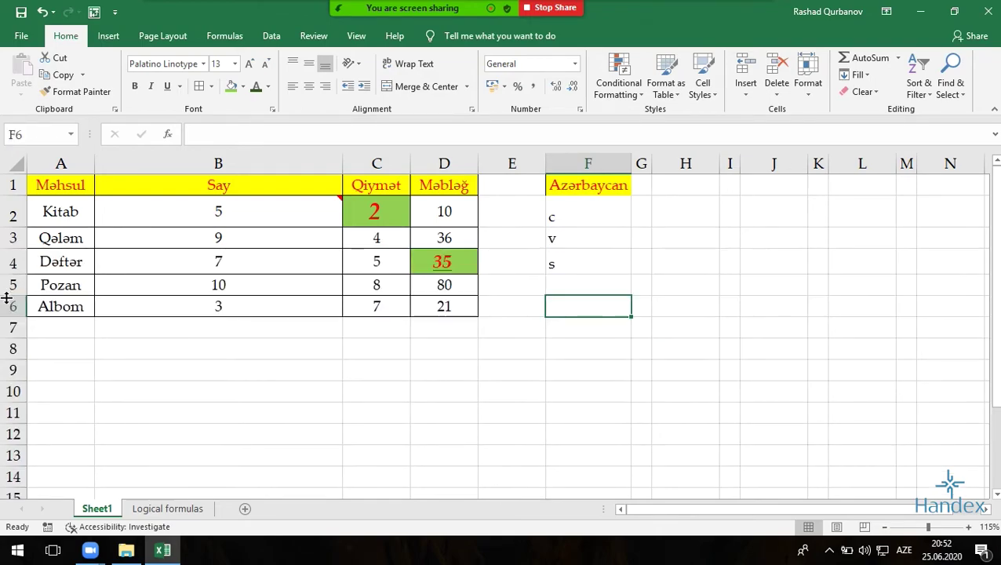
double_click(341, 169)
click(340, 168)
click(179, 206)
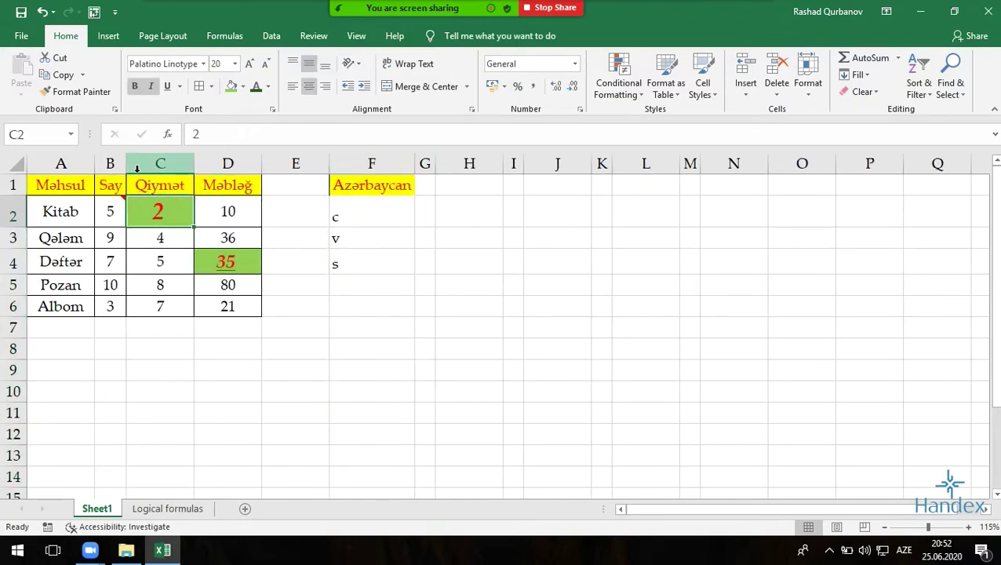
drag(126, 167, 449, 163)
click(465, 163)
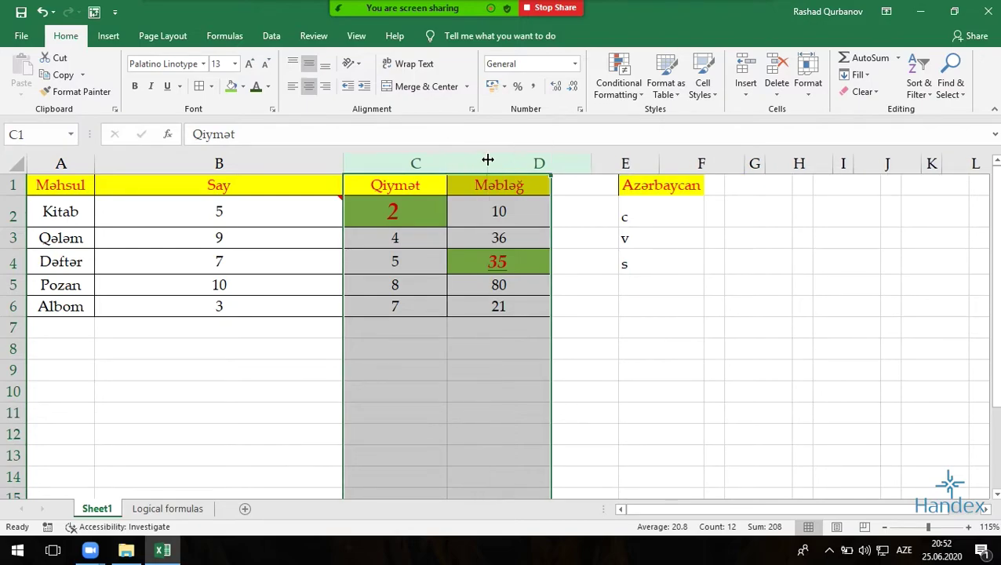
drag(450, 164, 487, 163)
drag(219, 164, 557, 163)
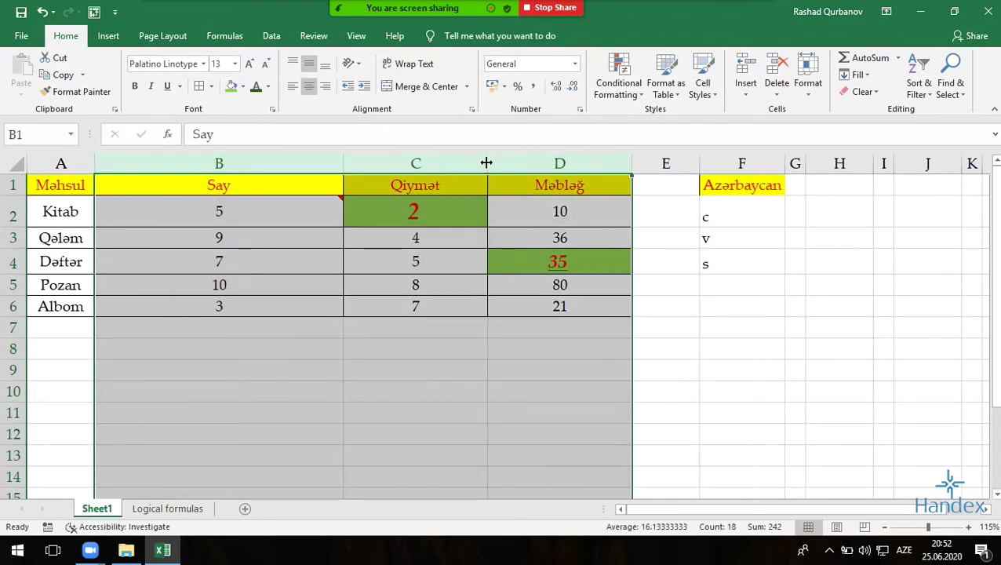
double_click(488, 163)
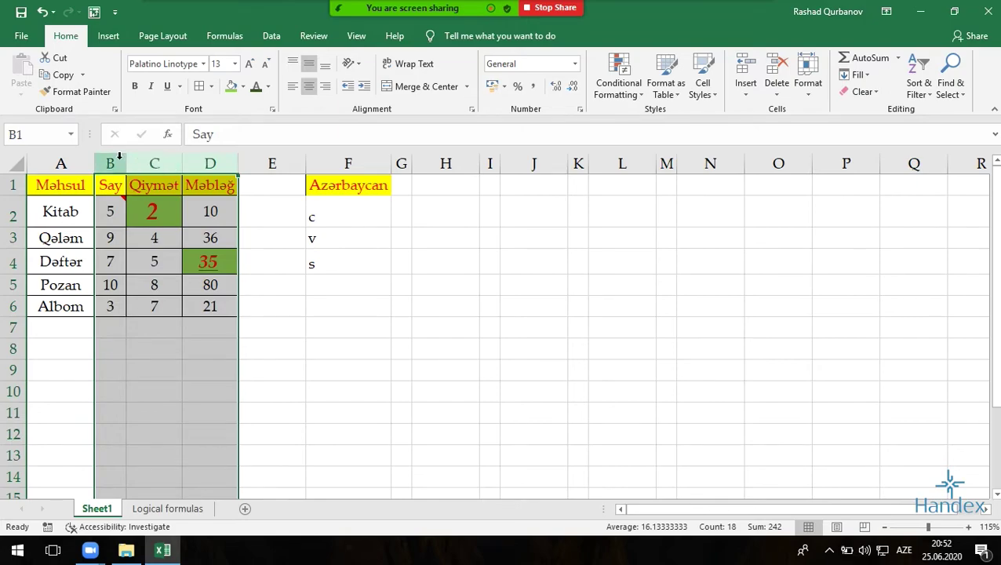
- Select the Azərbaycan column F
drag(111, 164, 215, 169)
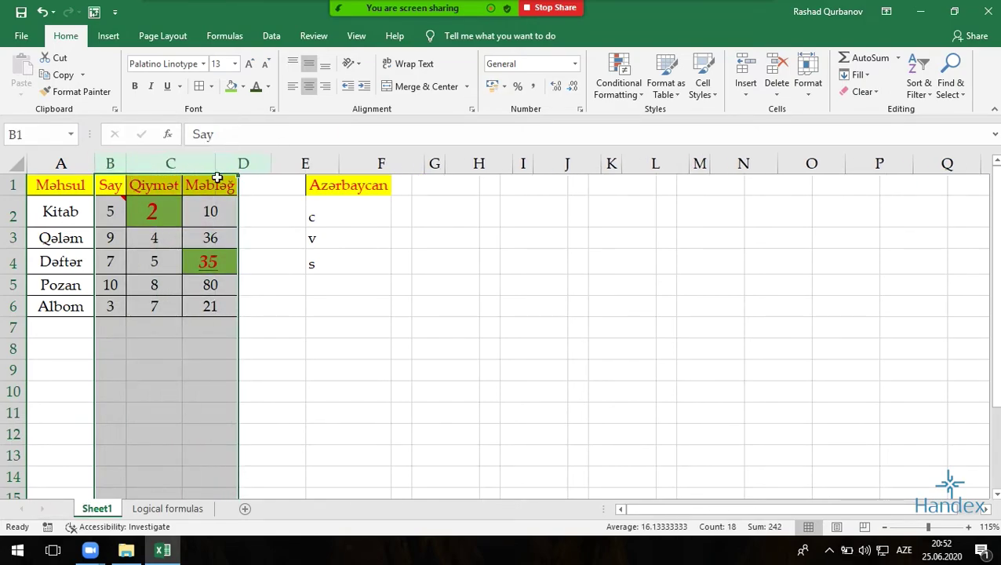
click(479, 163)
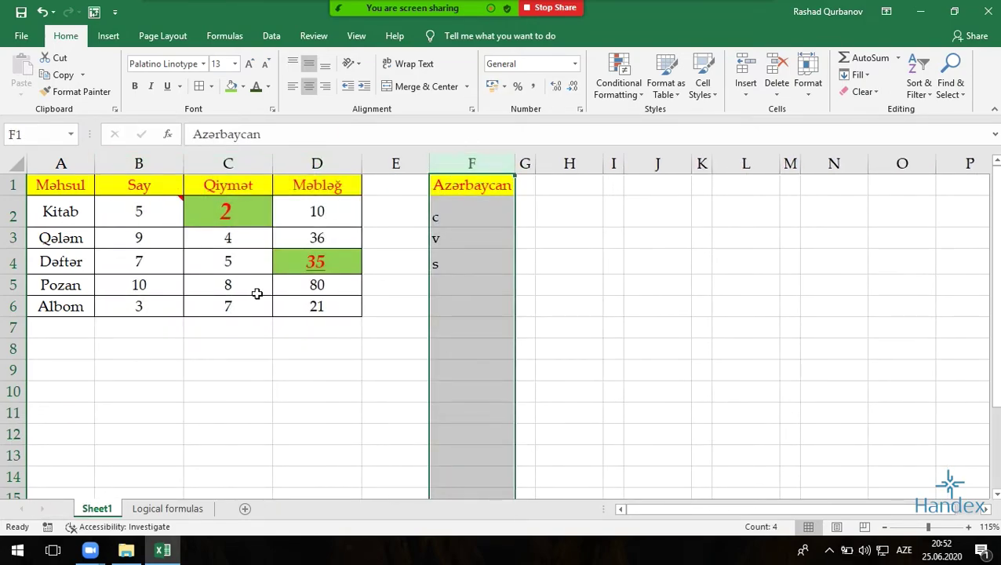
scroll(163, 372, up, 2)
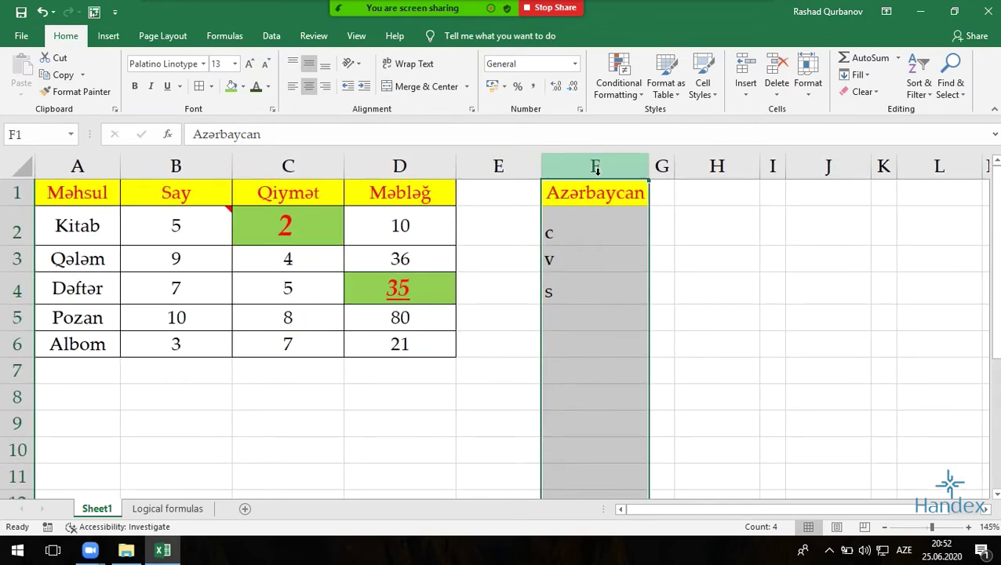
- Delete the Azərbaycan column and widen column B
key(ctrl+minus)
click(557, 197)
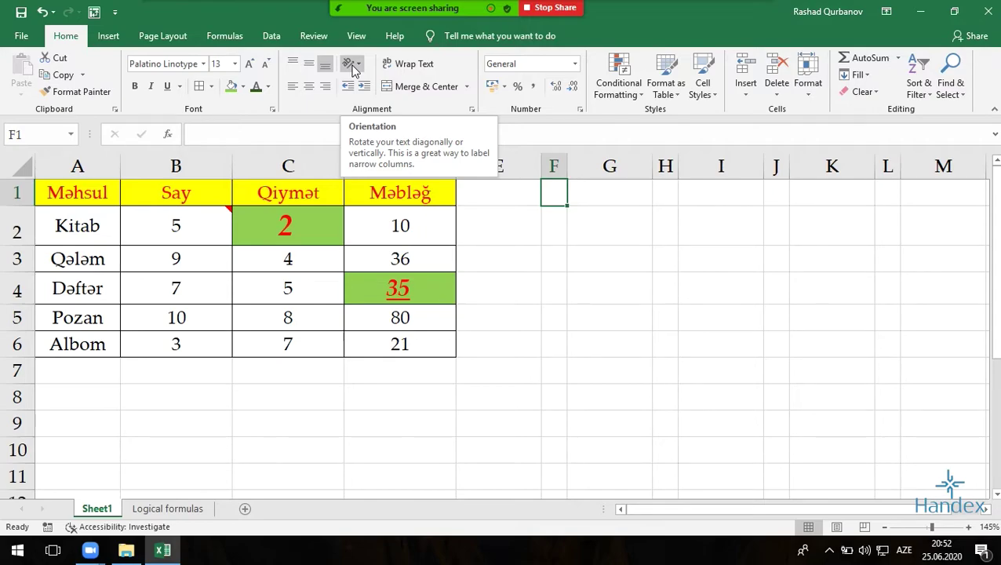
drag(232, 165, 322, 176)
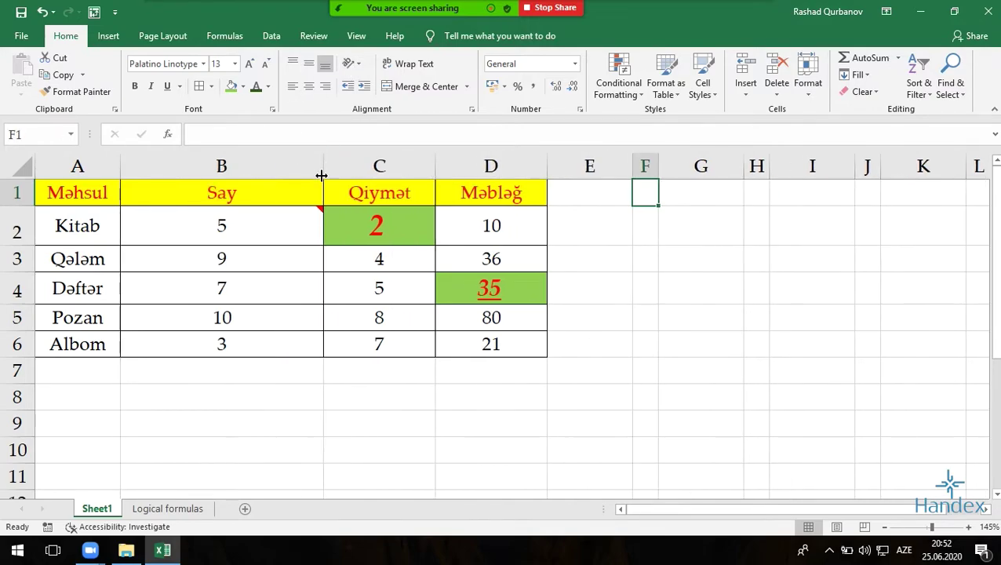
click(223, 223)
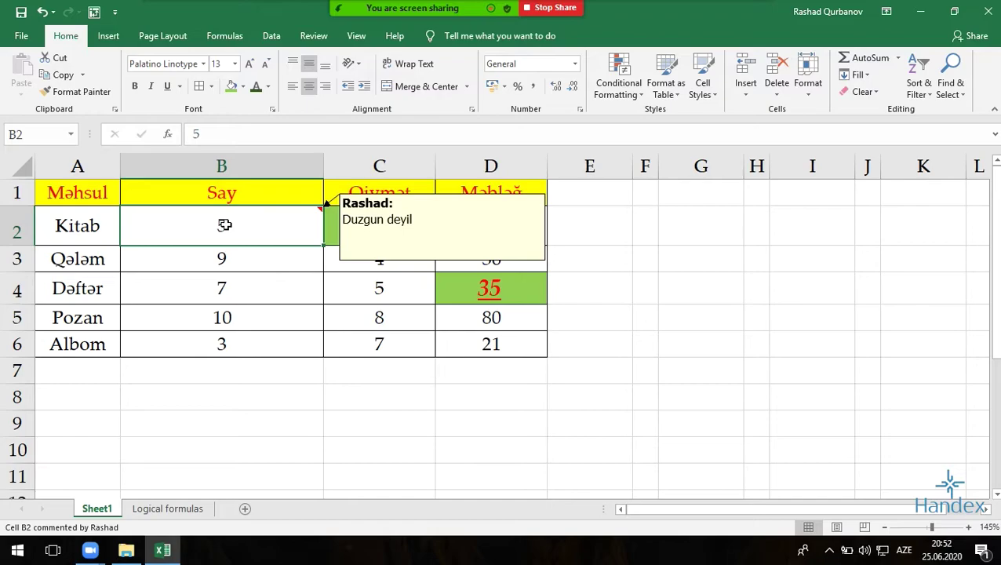
- Enter Excel in cell G2 and widen column G
click(718, 229)
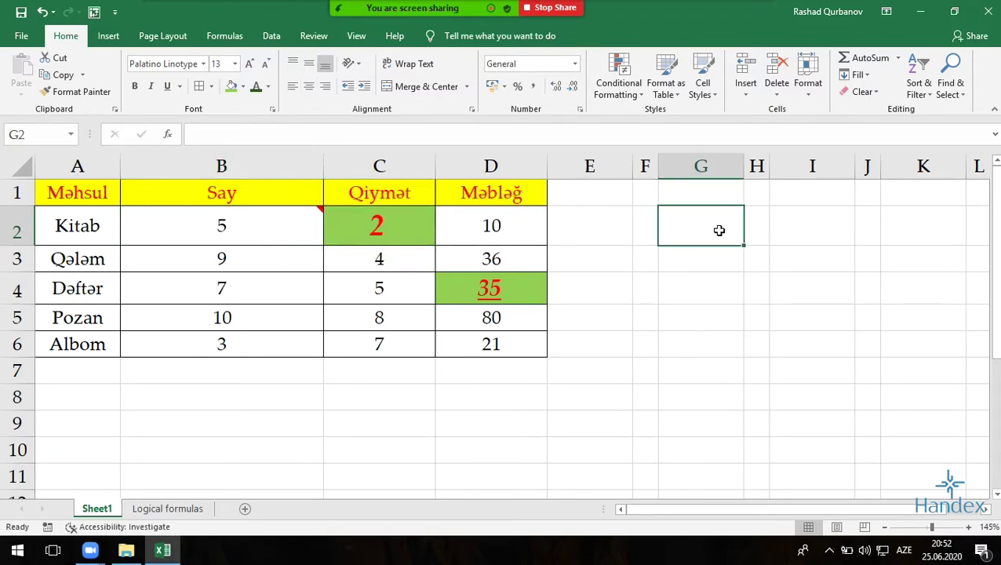
text(Excel)
key(Return)
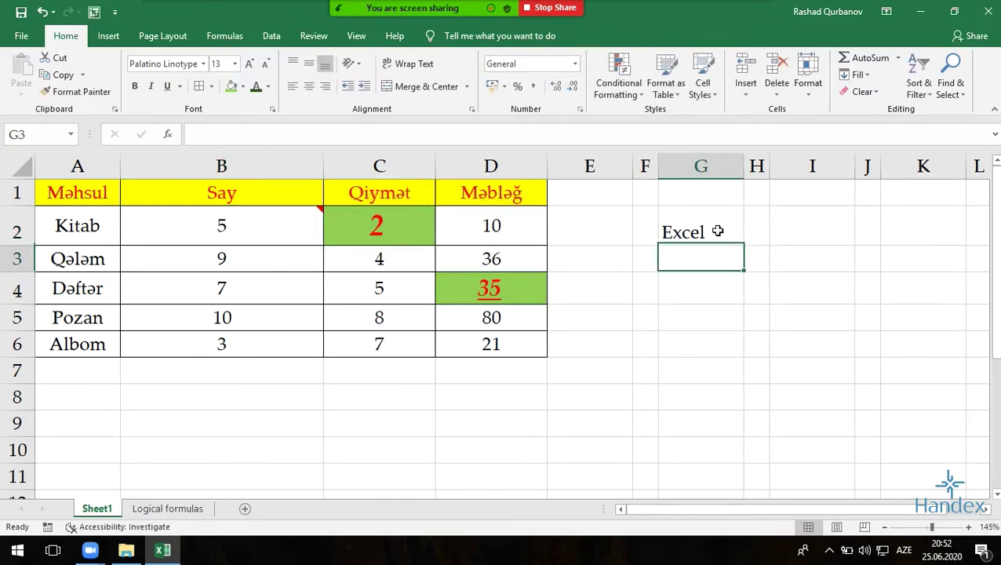
drag(744, 167, 808, 169)
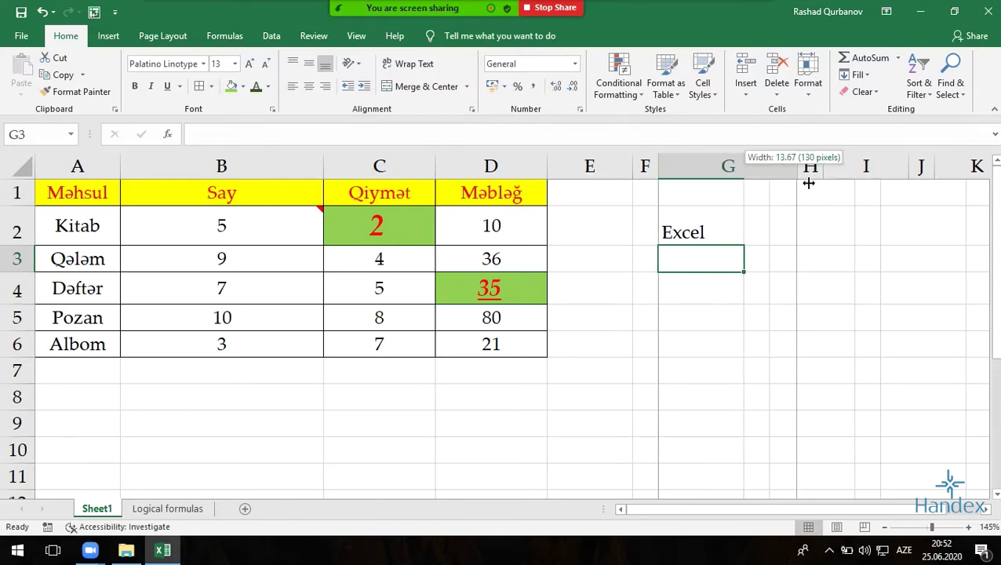
- Try the orientation options on G2, settling on Rotate Text Down
click(758, 232)
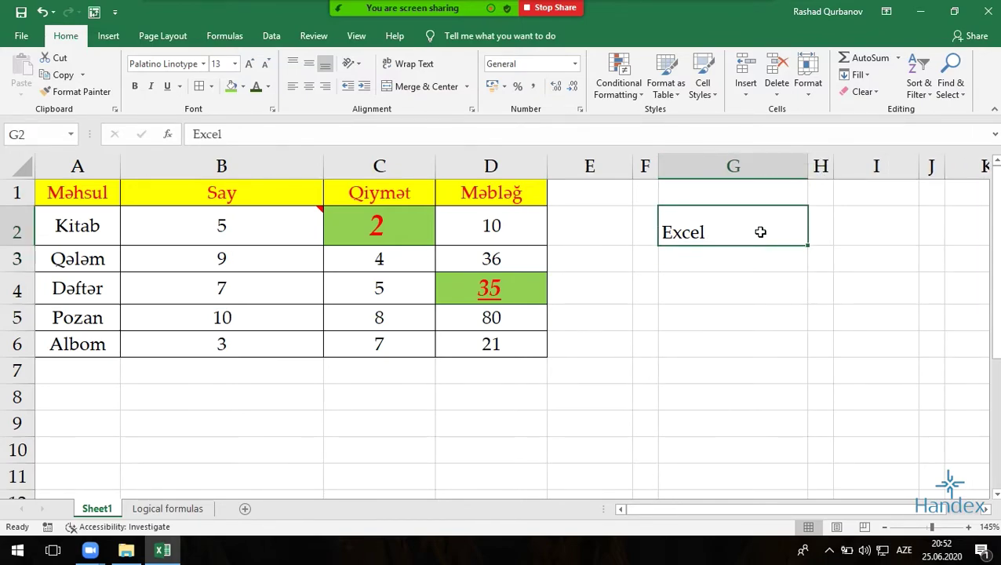
click(352, 63)
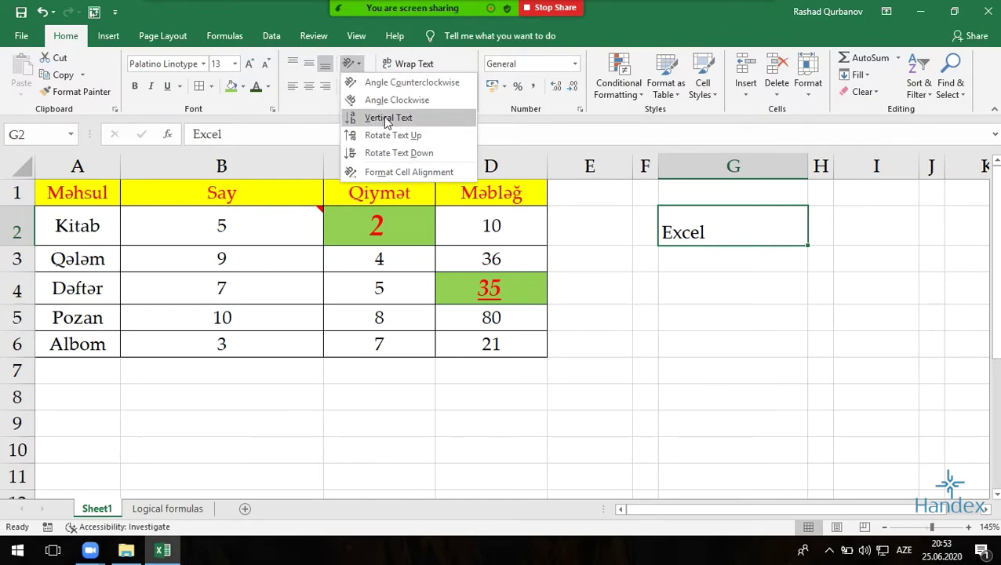
click(380, 86)
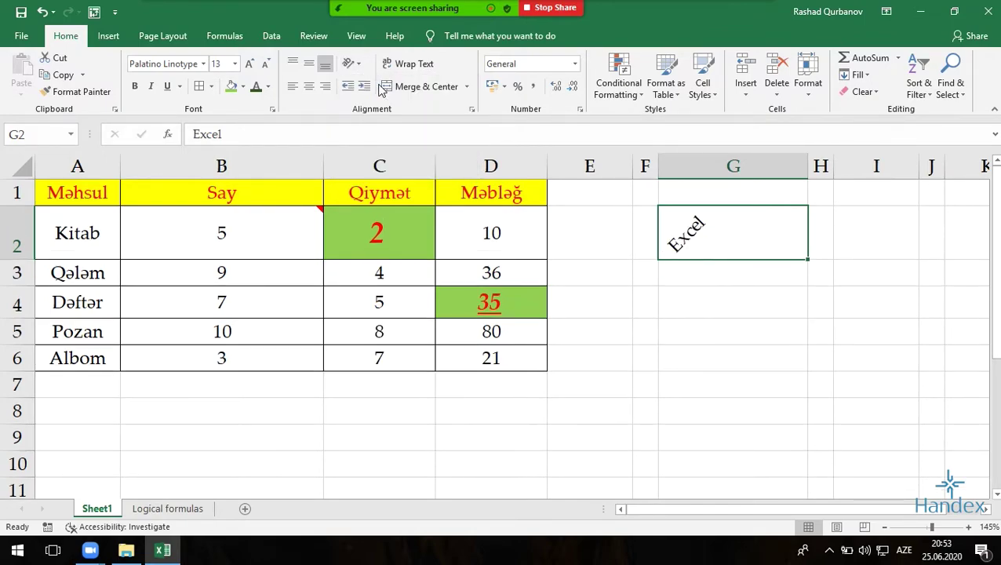
click(352, 63)
click(370, 104)
click(352, 63)
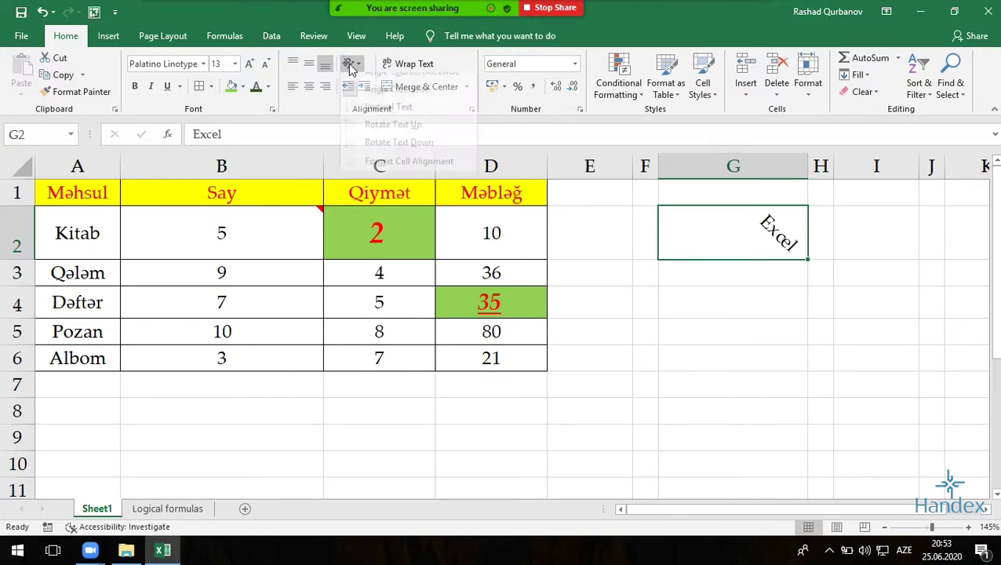
click(383, 135)
click(351, 63)
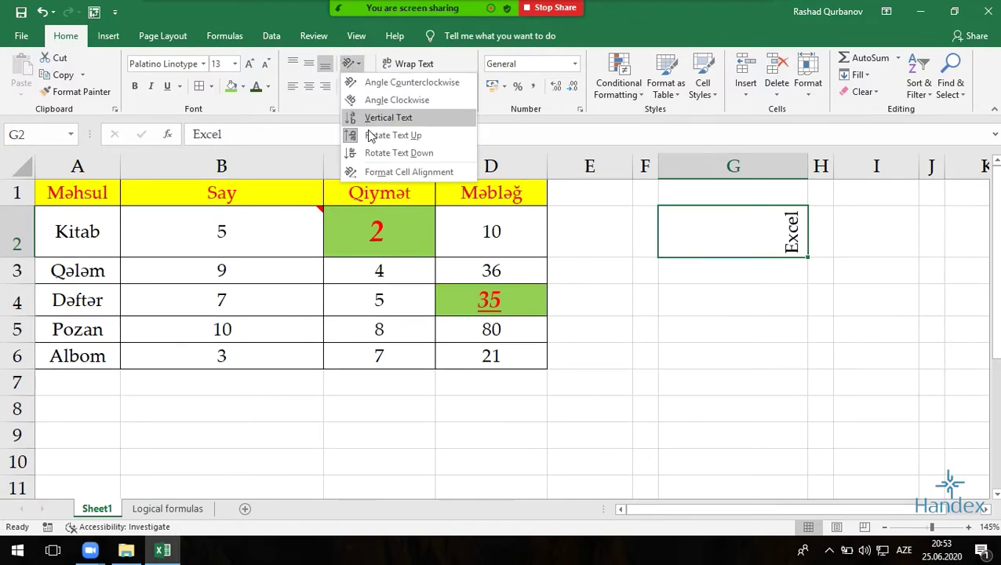
click(381, 150)
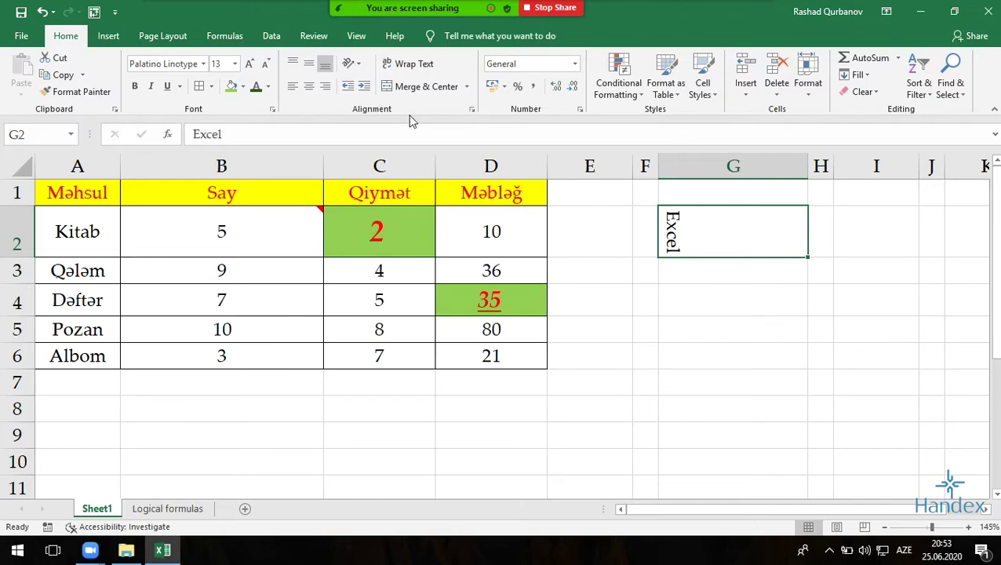
- Set G2's text orientation back to 0 degrees in Format Cells alignment
click(471, 109)
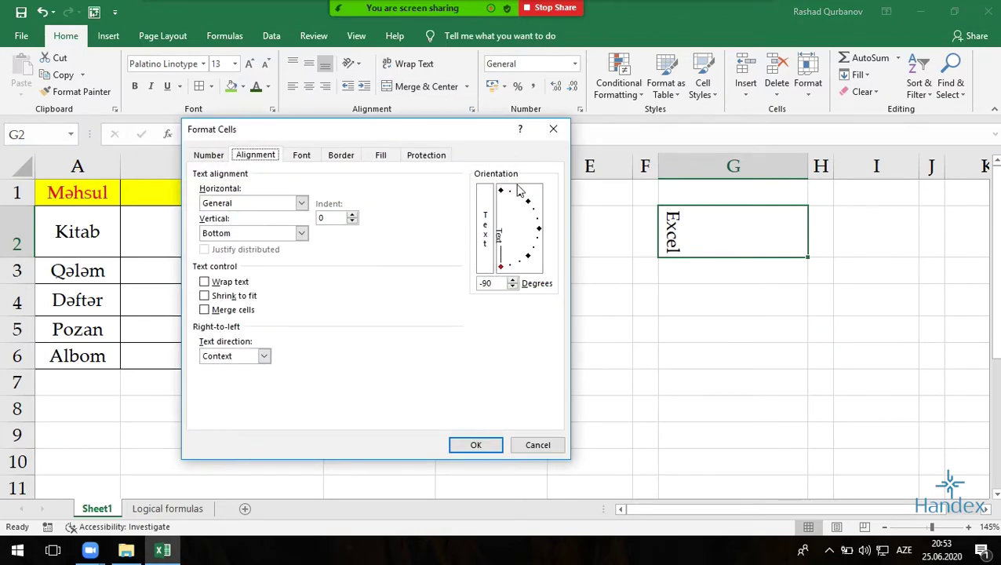
mouse_move(503, 268)
mouse_down()
mouse_move(521, 210)
mouse_move(535, 245)
mouse_up()
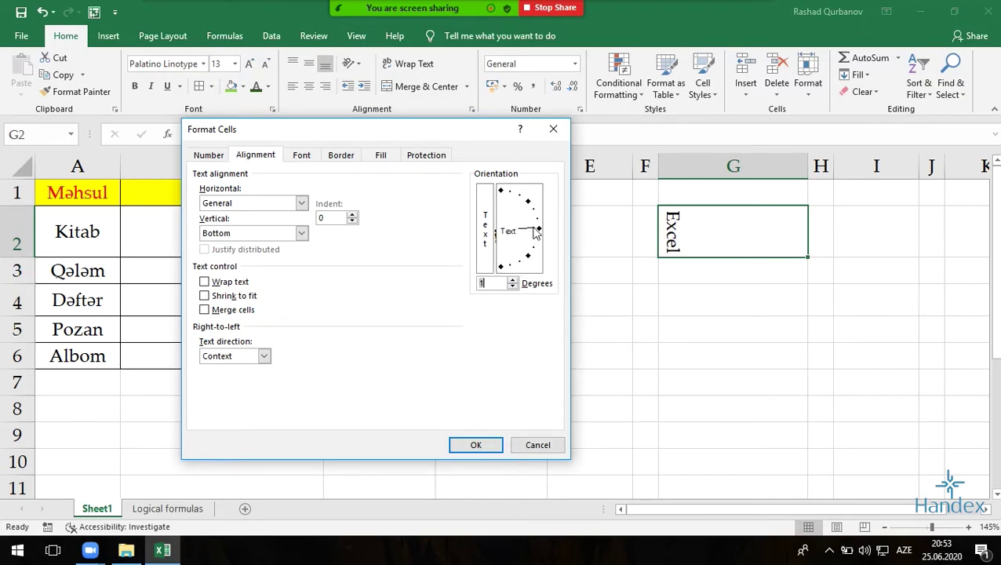
drag(533, 244, 541, 229)
click(488, 444)
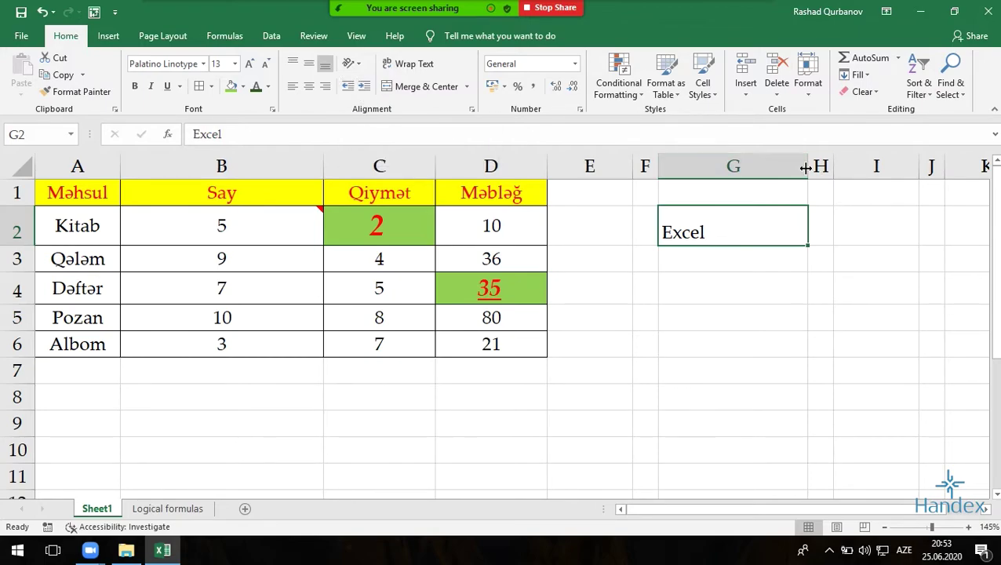
- Widen column G and test indenting Excel in G2, returning it flush left
drag(806, 168, 892, 167)
click(365, 87)
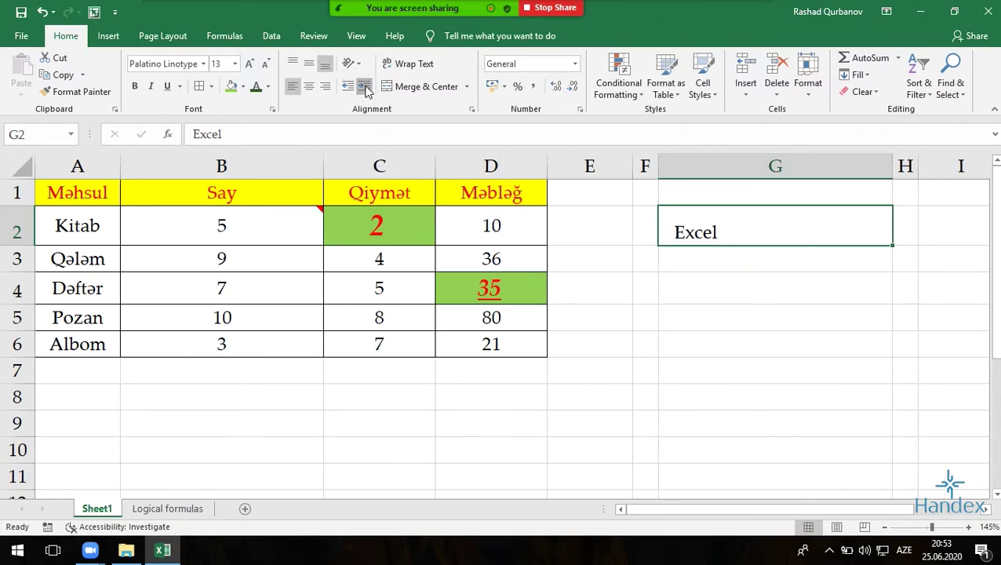
double_click(365, 86)
double_click(365, 86)
double_click(365, 86)
click(348, 86)
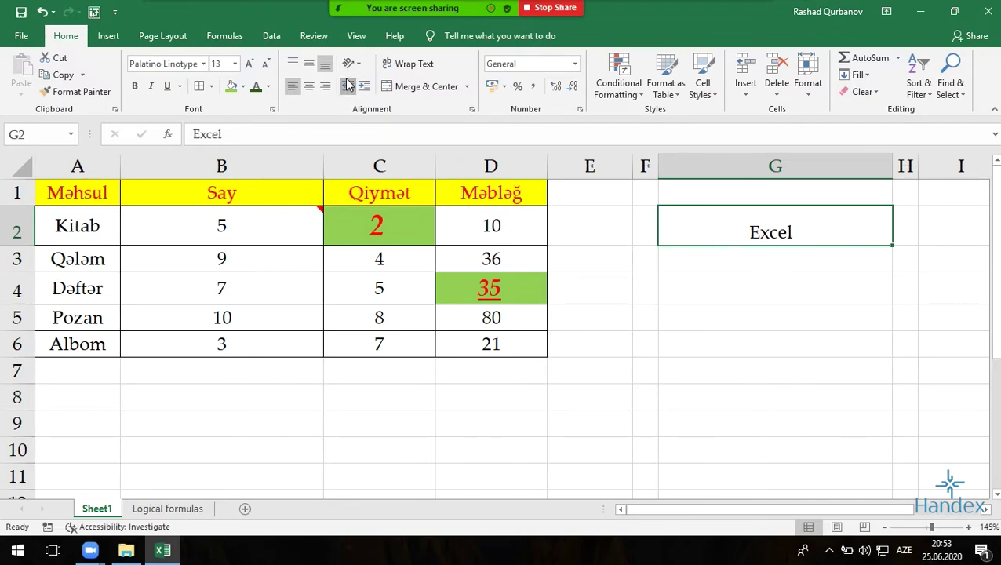
double_click(347, 86)
double_click(349, 87)
click(349, 88)
double_click(350, 90)
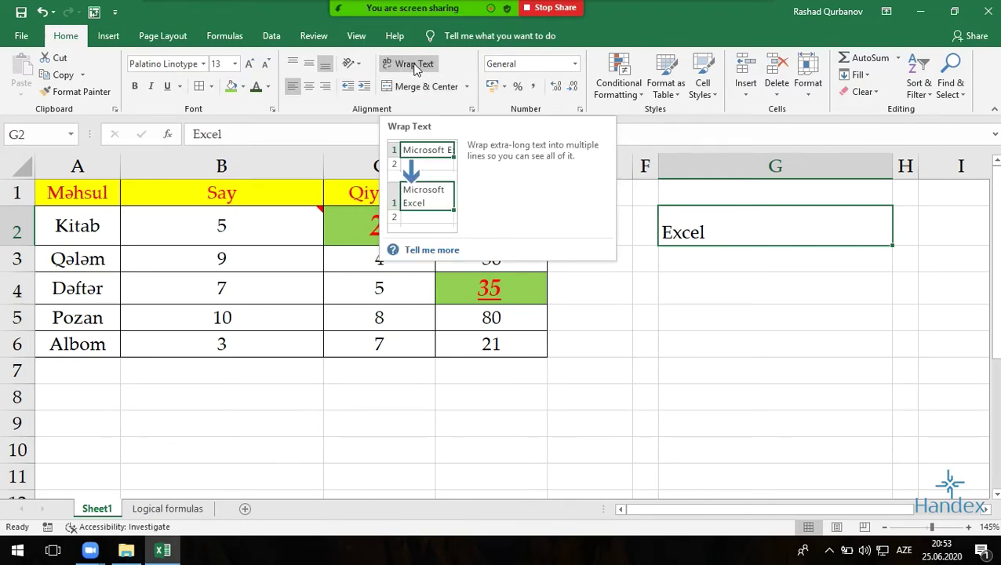
- Clear the word Excel from G2
click(260, 421)
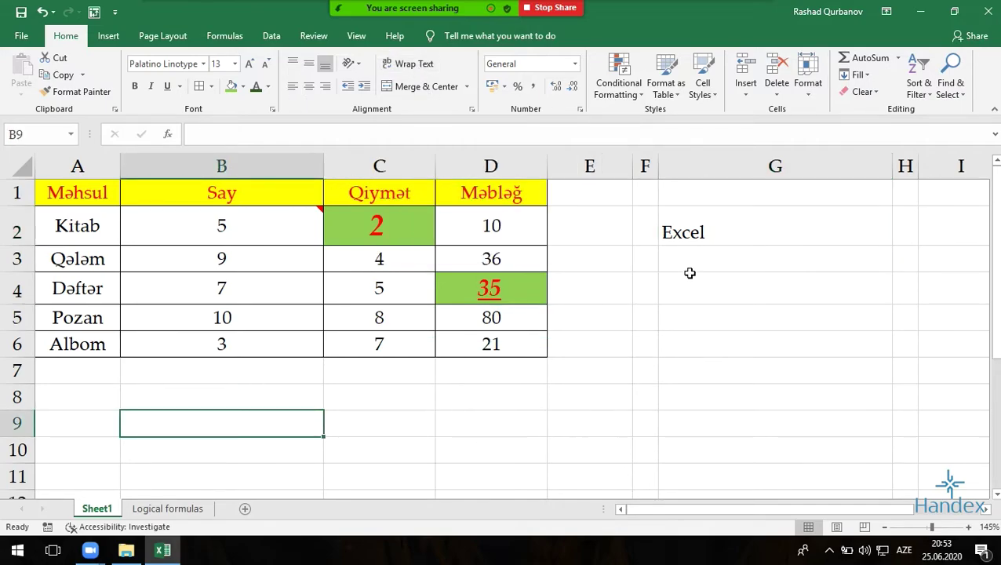
click(702, 220)
key(Delete)
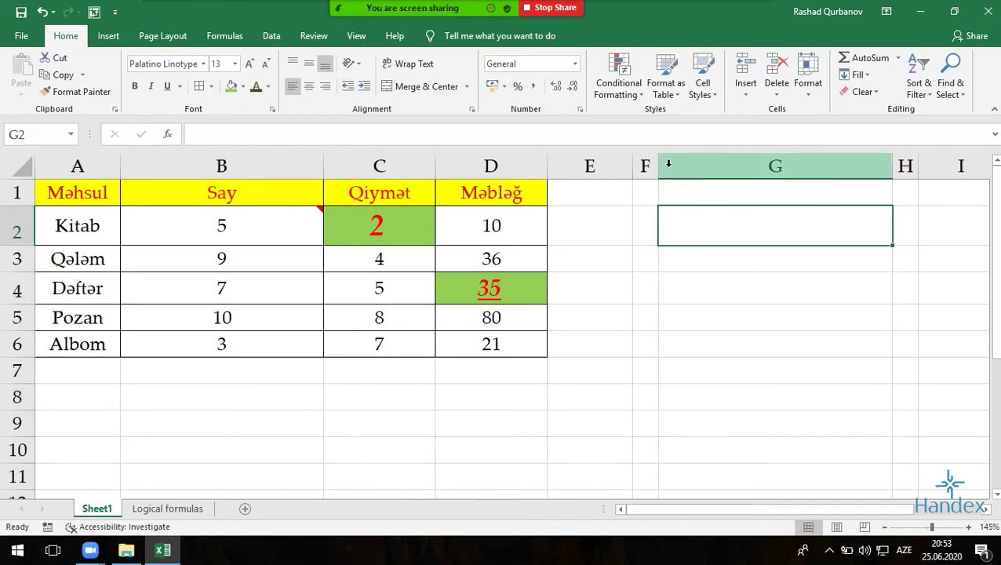
- Apply the 8.11 standard column width to the selected empty columns F onward
scroll(634, 182, down, 4)
drag(381, 161, 656, 193)
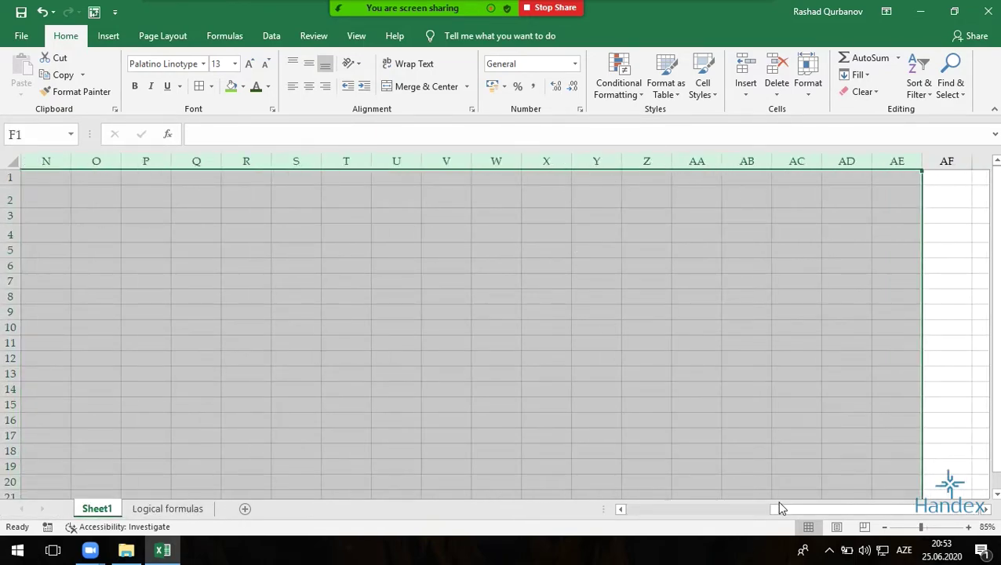
drag(781, 508, 608, 510)
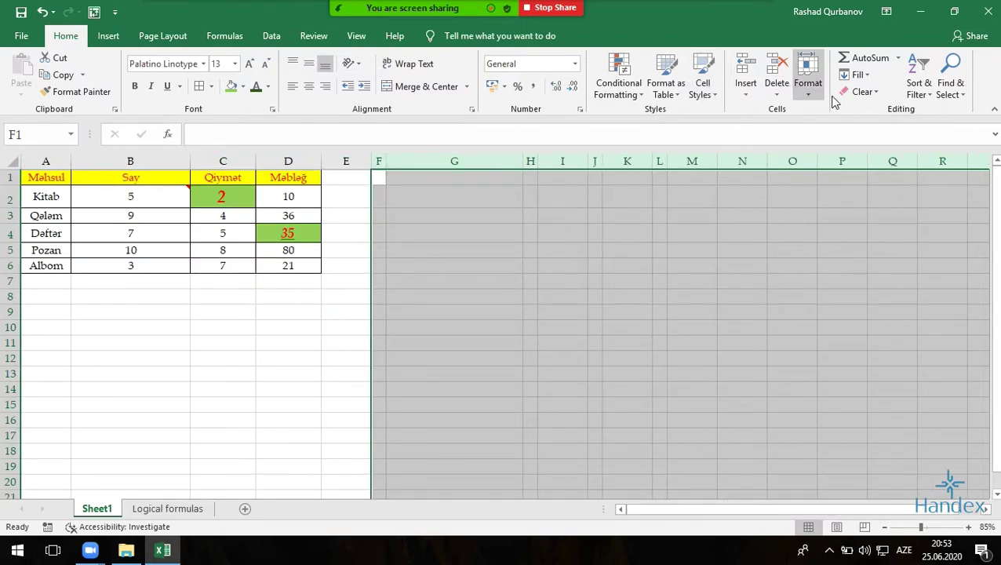
click(863, 75)
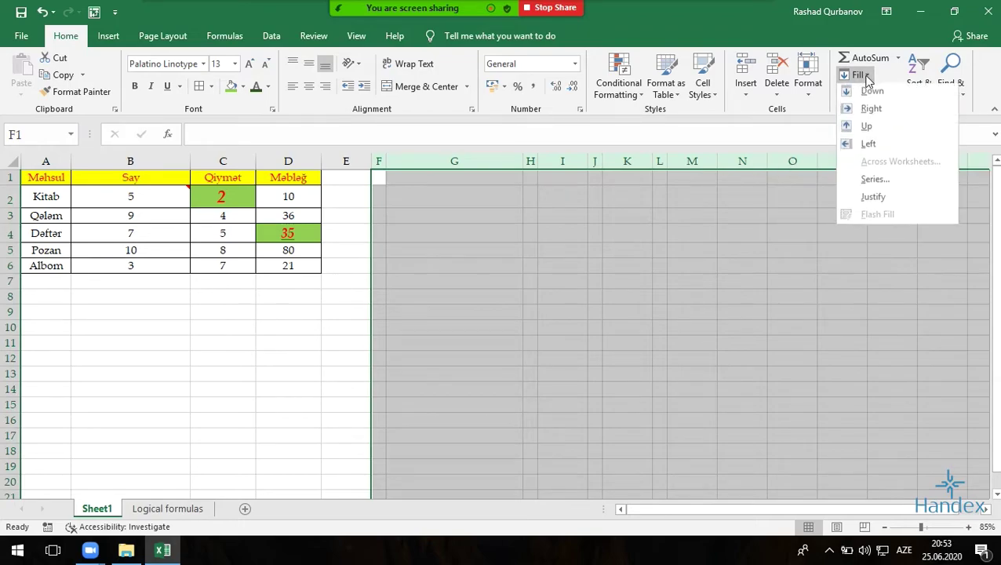
click(863, 75)
click(815, 85)
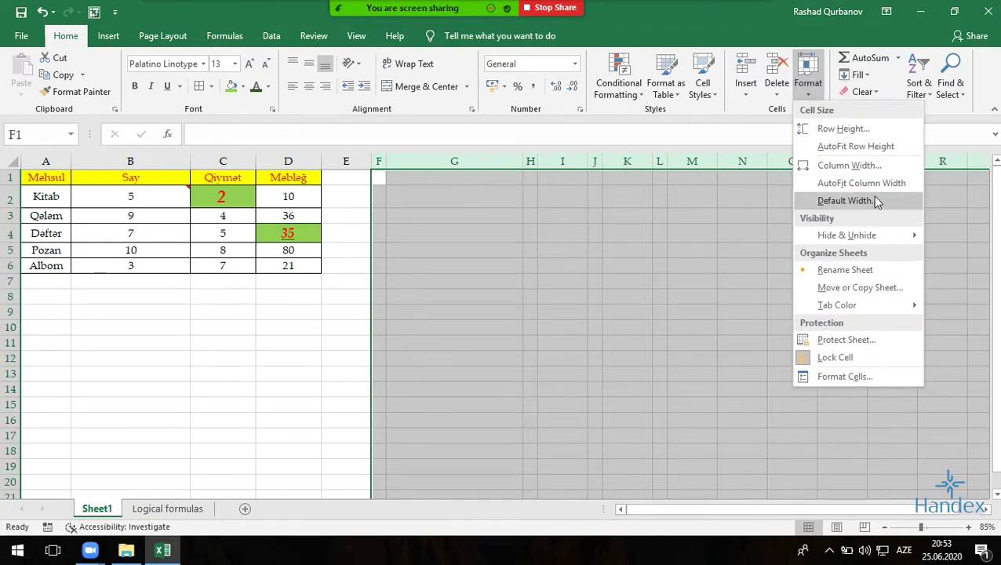
click(847, 201)
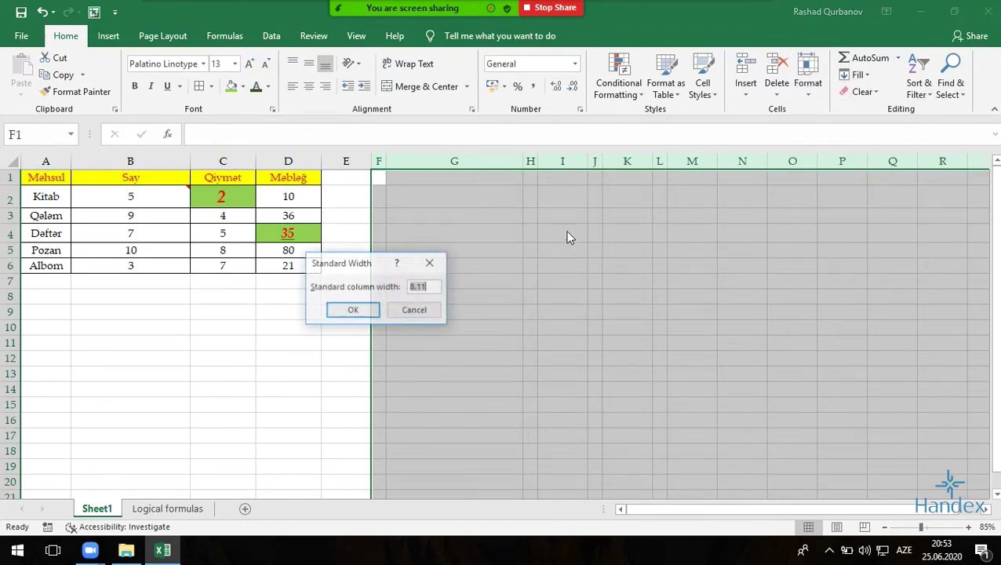
click(352, 311)
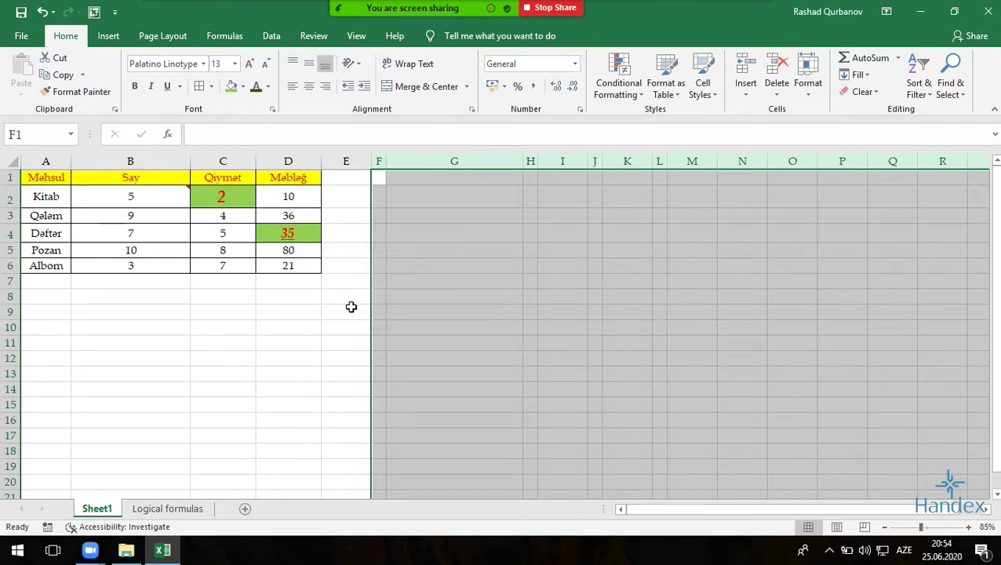
click(390, 266)
- Reset columns E through P to the 8.11 default width and equalize them
drag(361, 161, 856, 161)
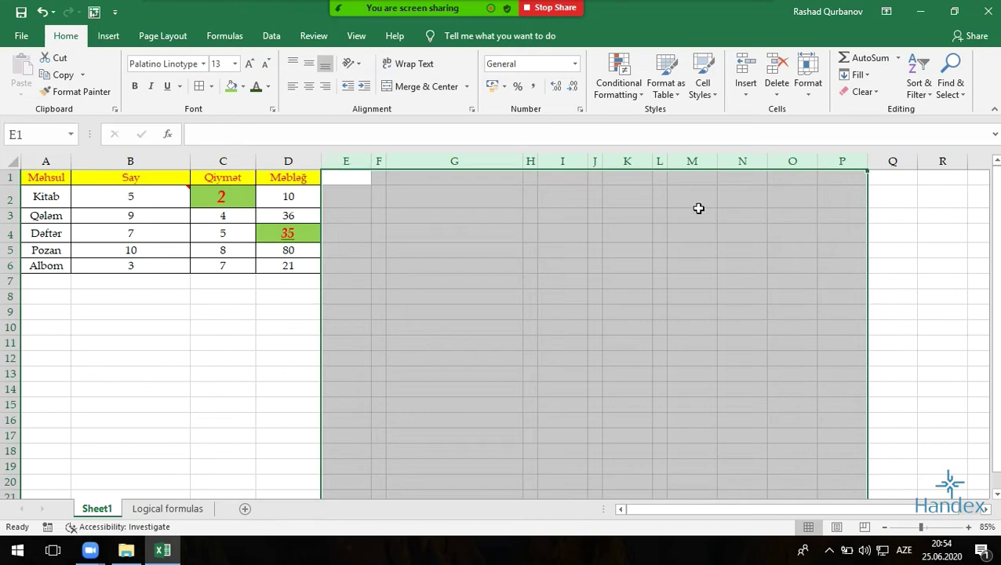
click(810, 88)
click(858, 196)
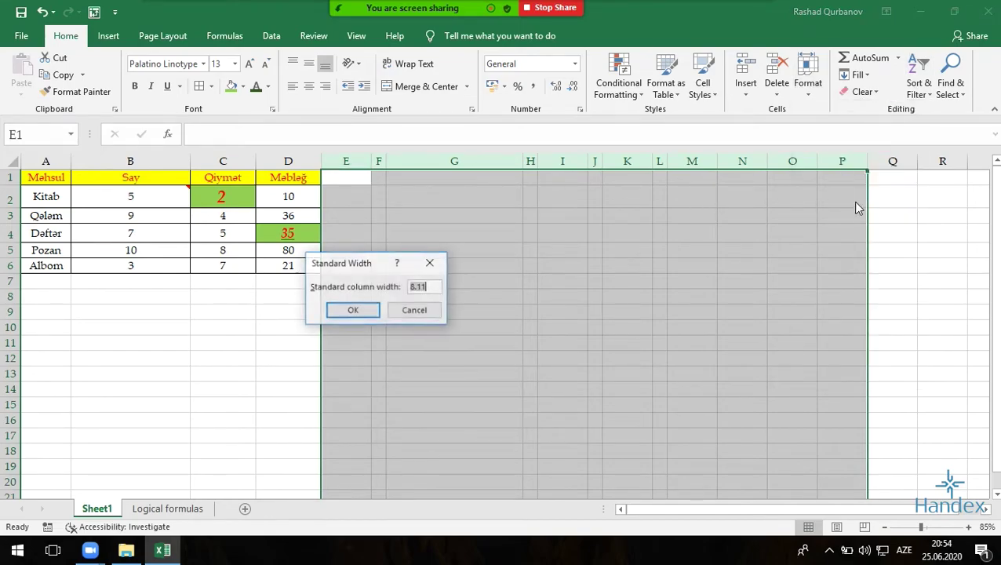
click(353, 311)
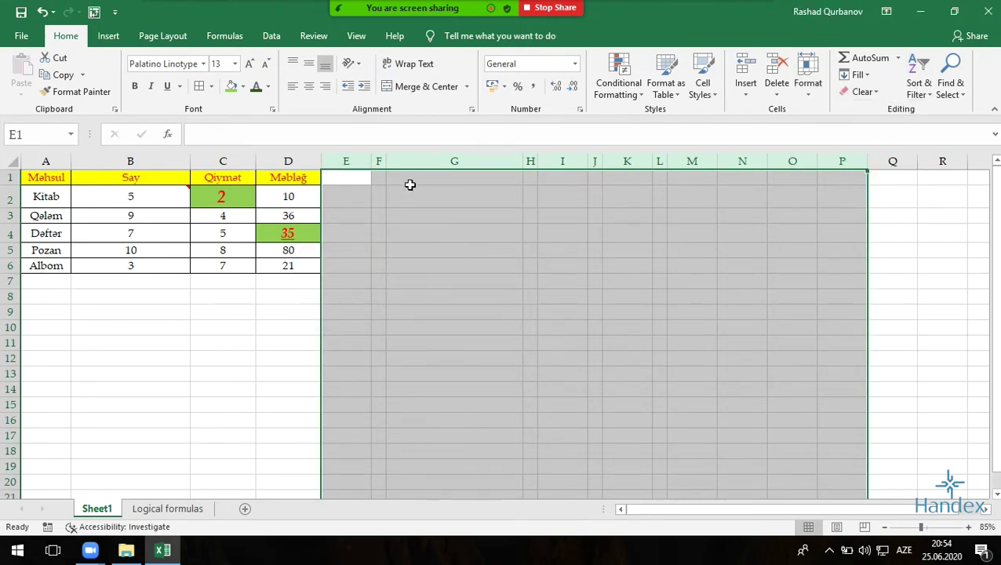
drag(391, 163, 387, 164)
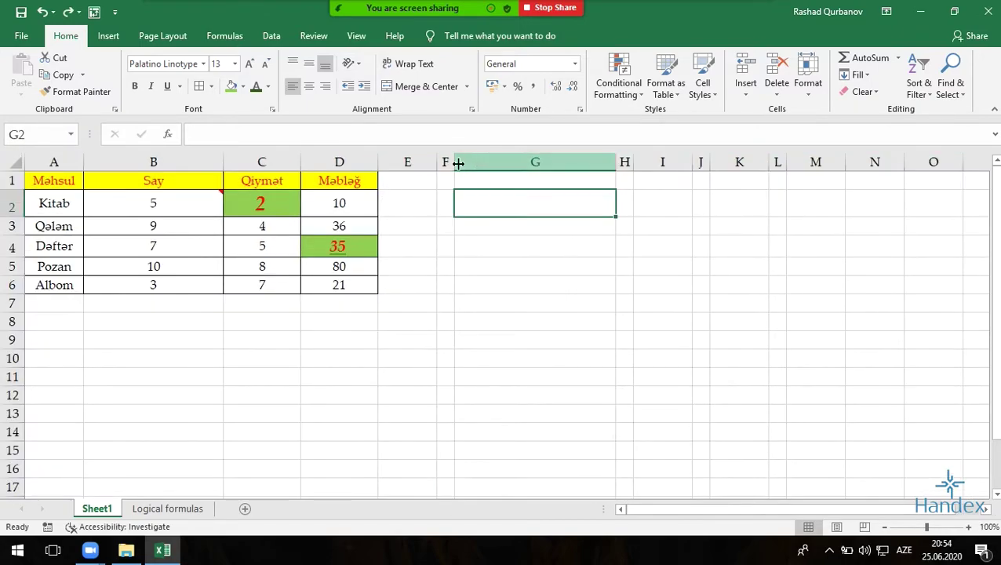
drag(448, 163, 789, 174)
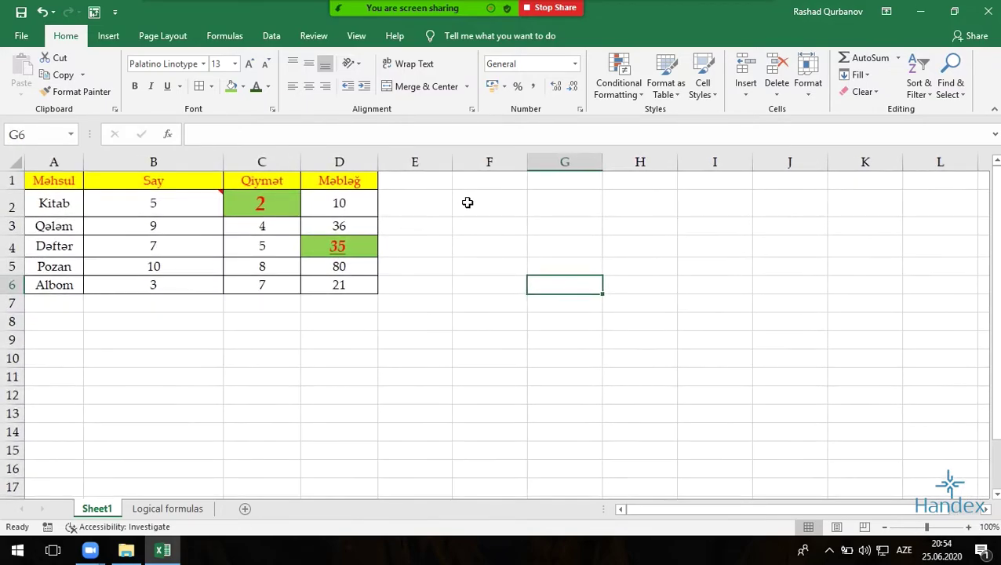
- Type a person's full name into F1 and apply Clear Formats to it
click(492, 176)
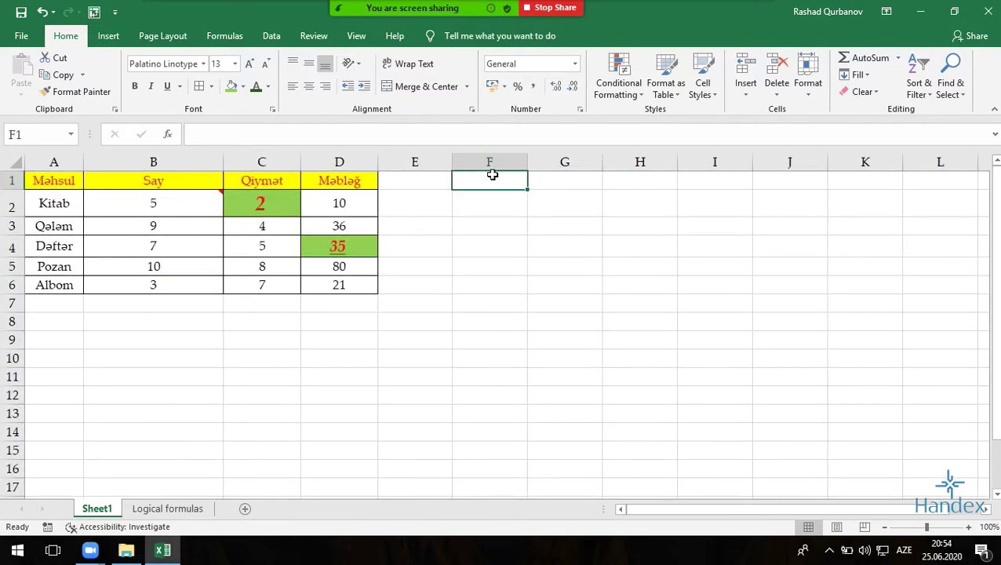
text(Qurbano)
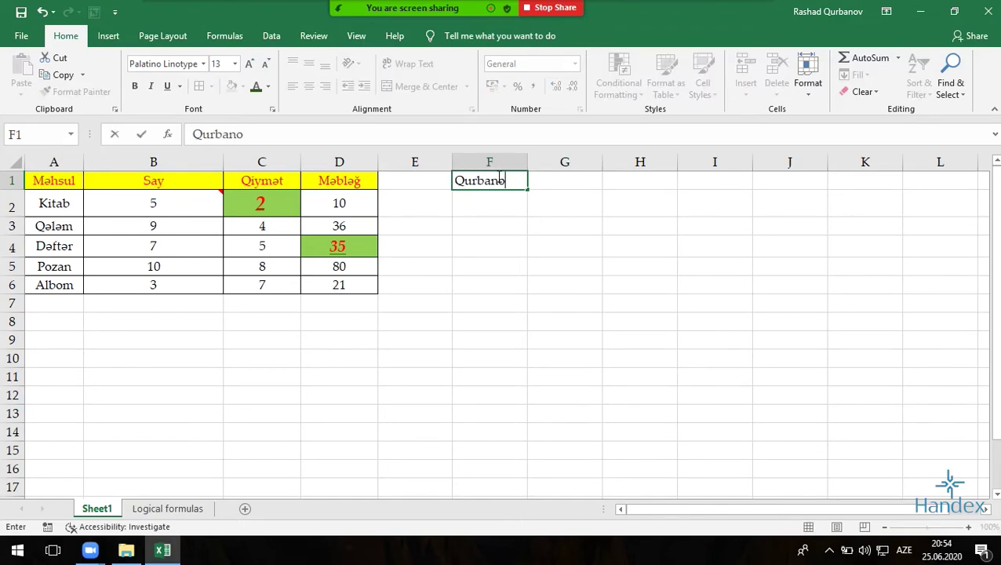
text(v Rəşad )
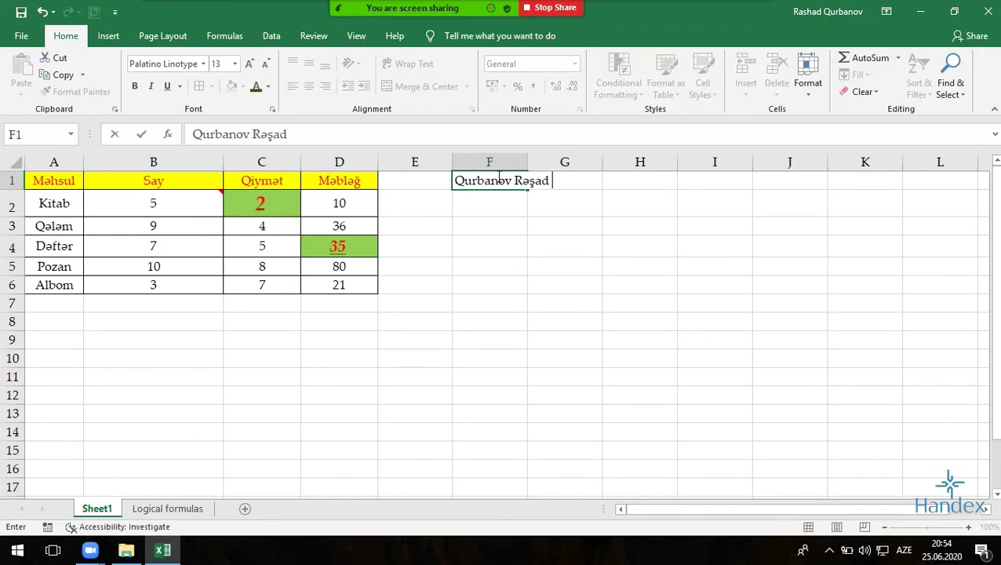
text(İlham oğlu)
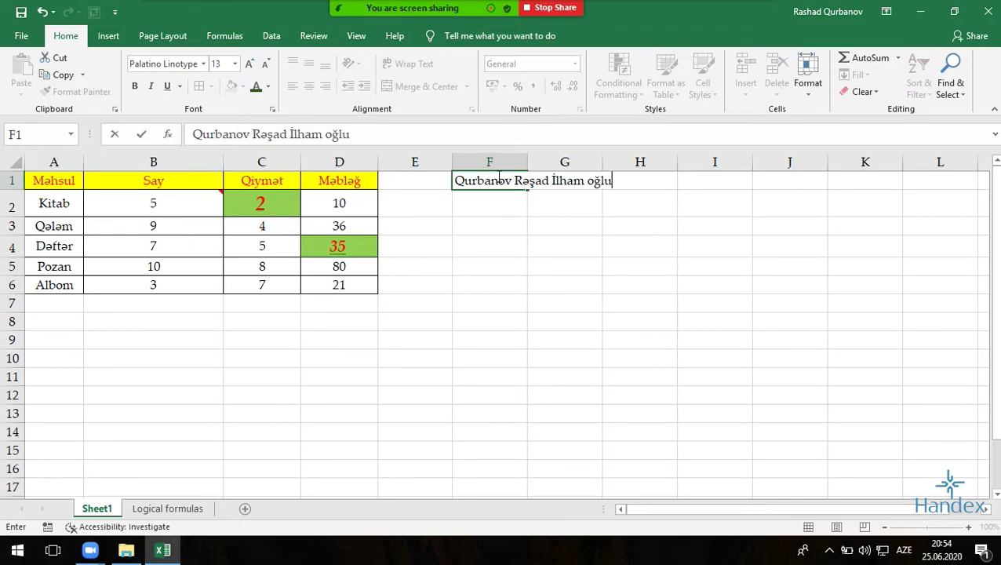
key(Return)
click(500, 180)
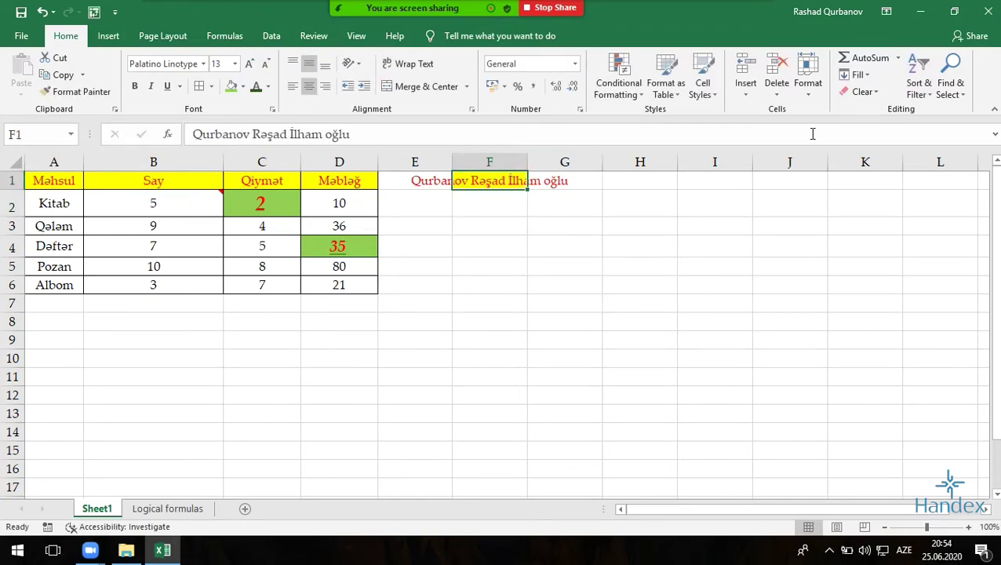
click(864, 92)
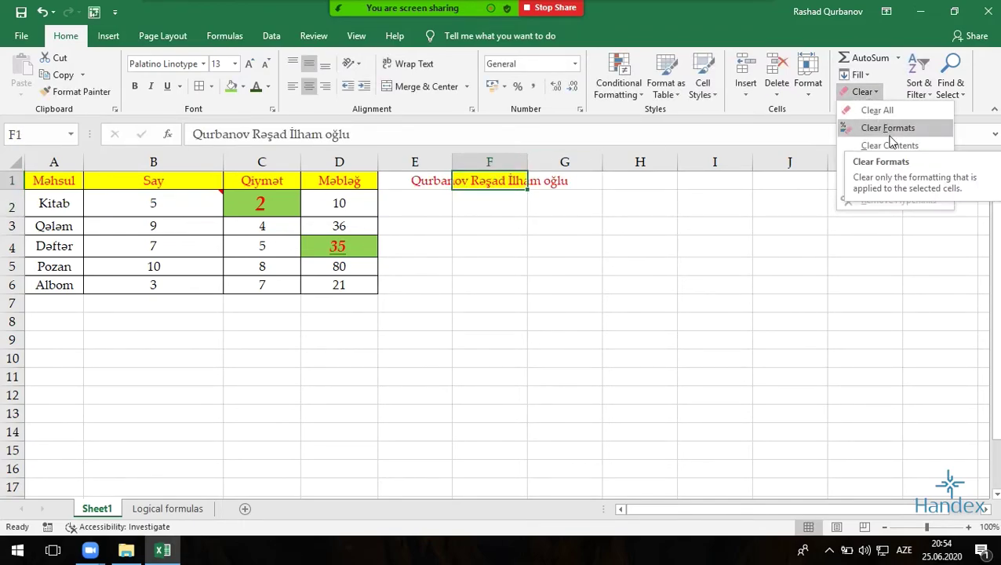
click(887, 128)
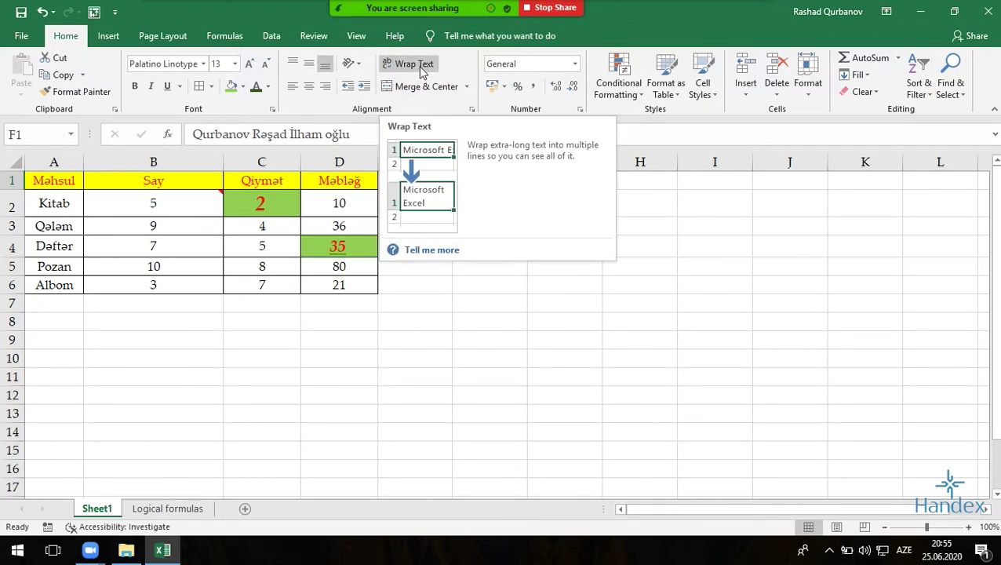
- Toggle Wrap Text for F1 on and off, leaving the university name on one line
click(712, 206)
drag(516, 190, 488, 179)
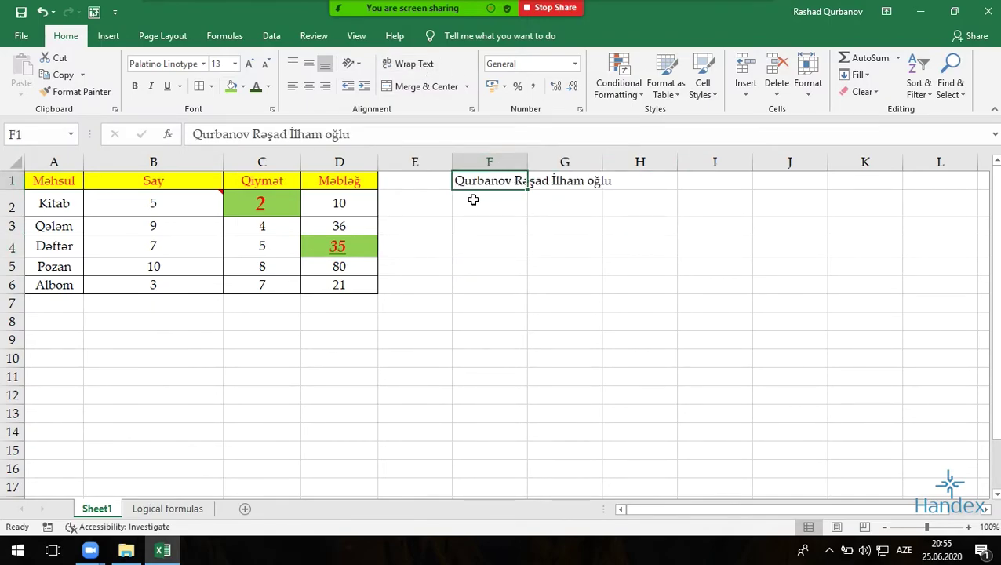
click(414, 66)
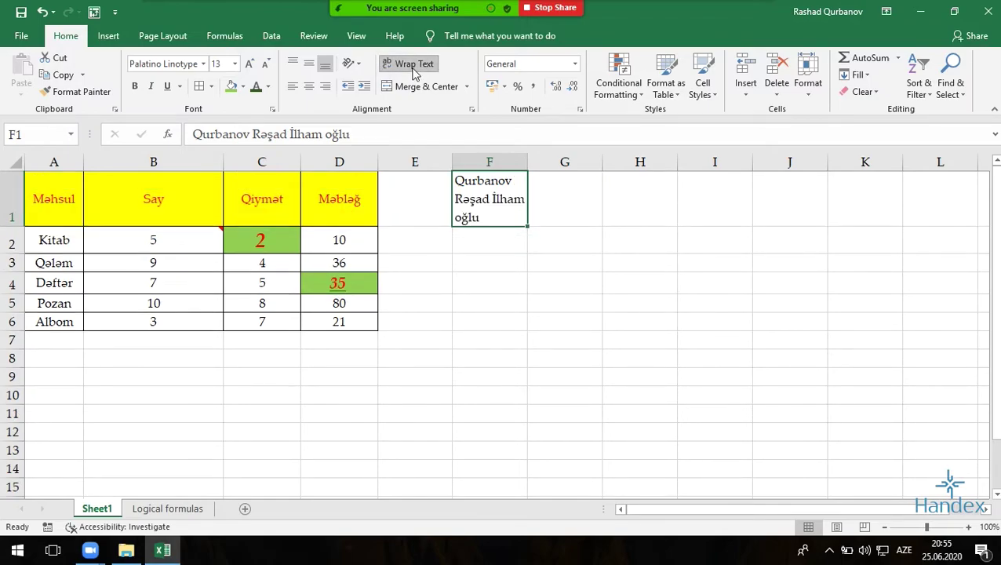
click(414, 67)
click(414, 67)
click(414, 66)
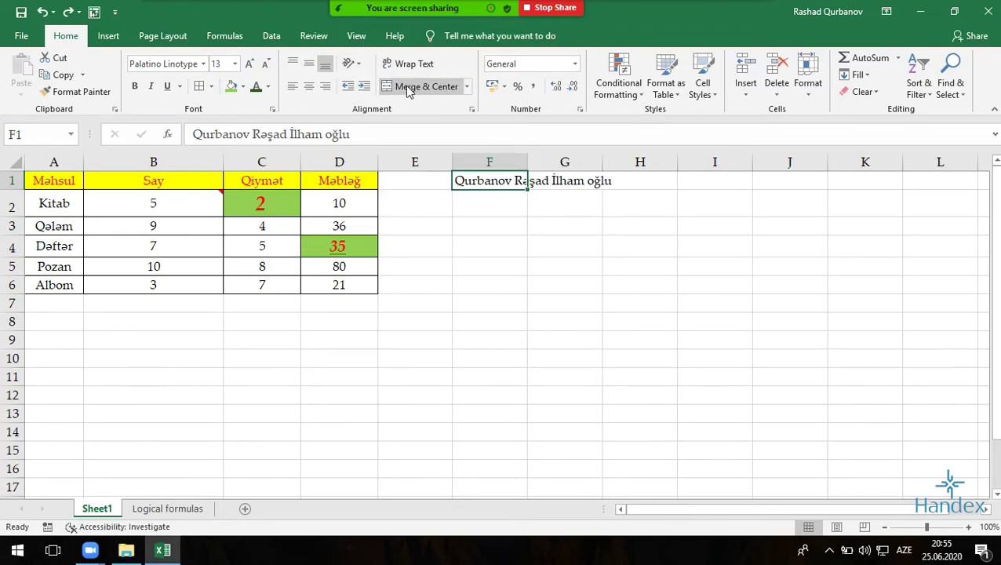
click(284, 394)
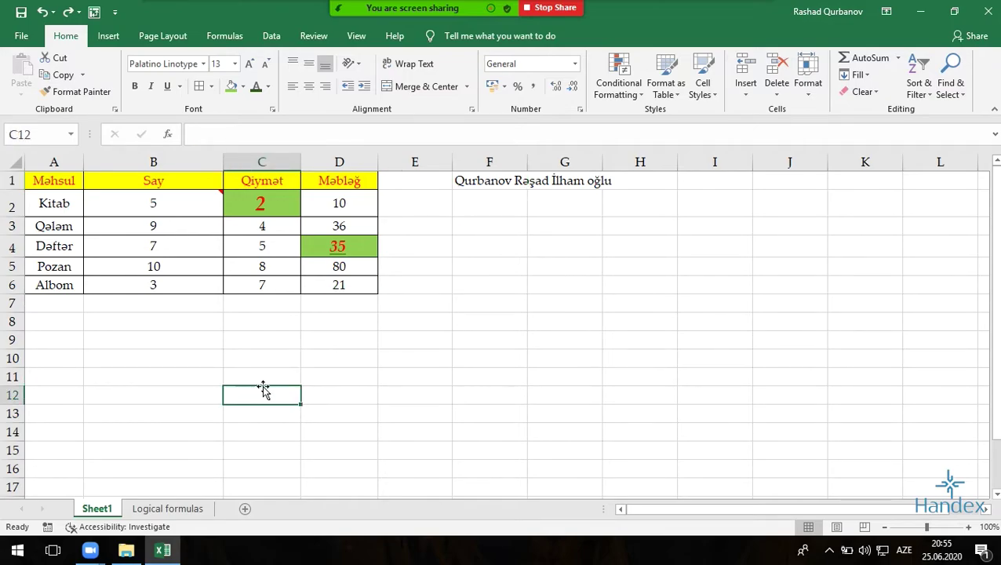
- Add a new worksheet, Sheet2, and enter the heading Universitet in A1
click(245, 508)
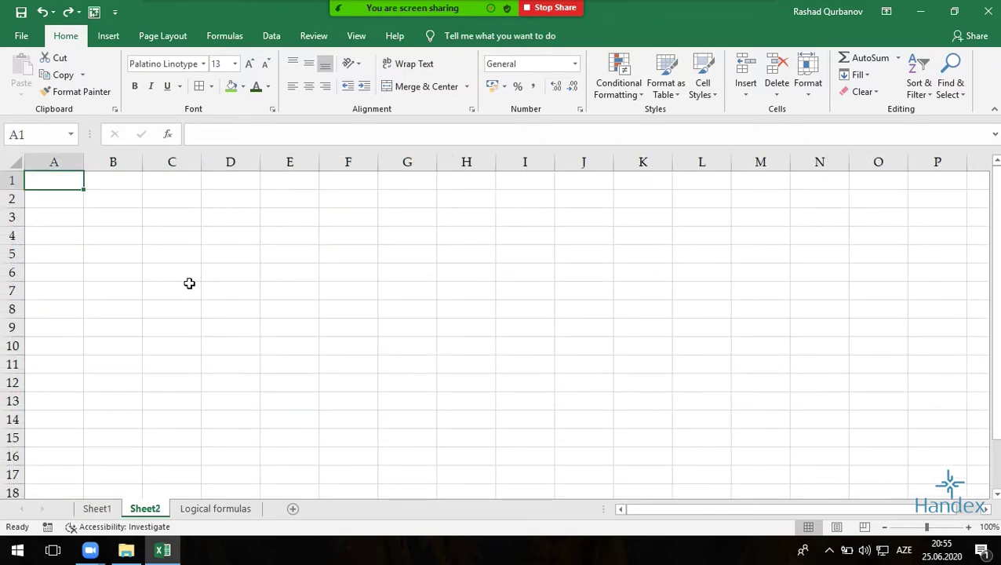
ctrl+scroll(188, 287, up, 4)
text(Un)
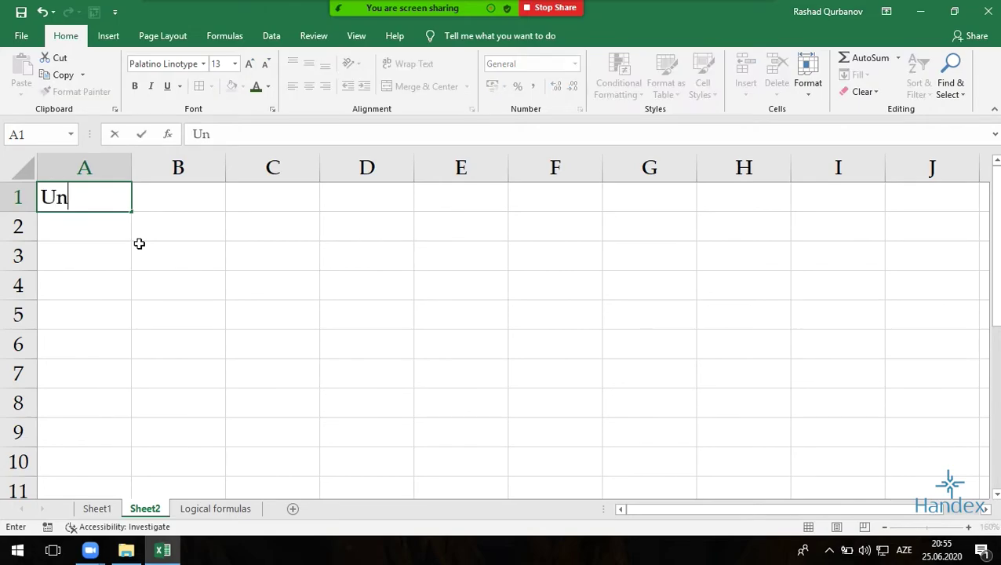
text(iversit)
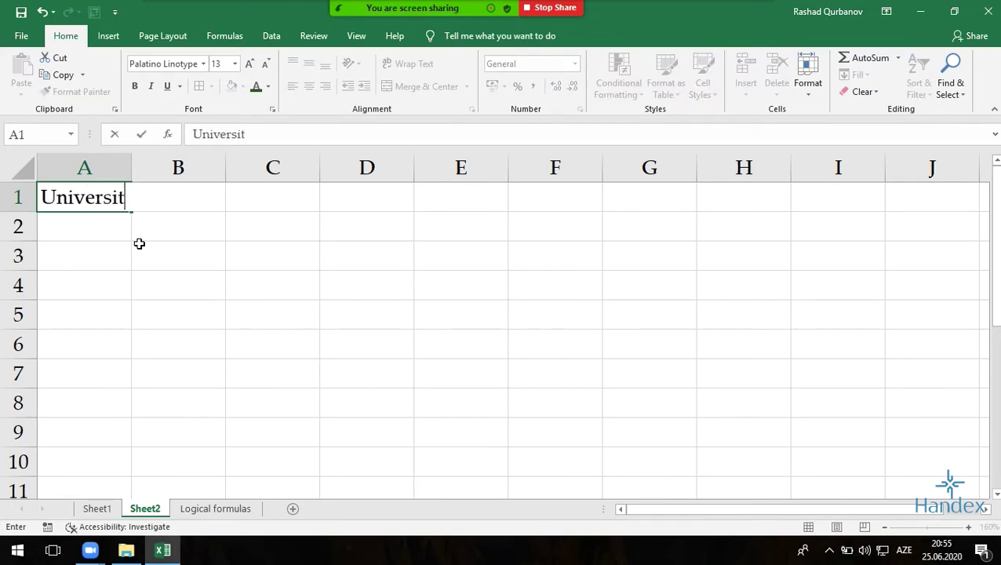
text(et)
key(Return)
- Enter BDU, UNEC, NDU, LDU and QU across A2:E2
text(BDU)
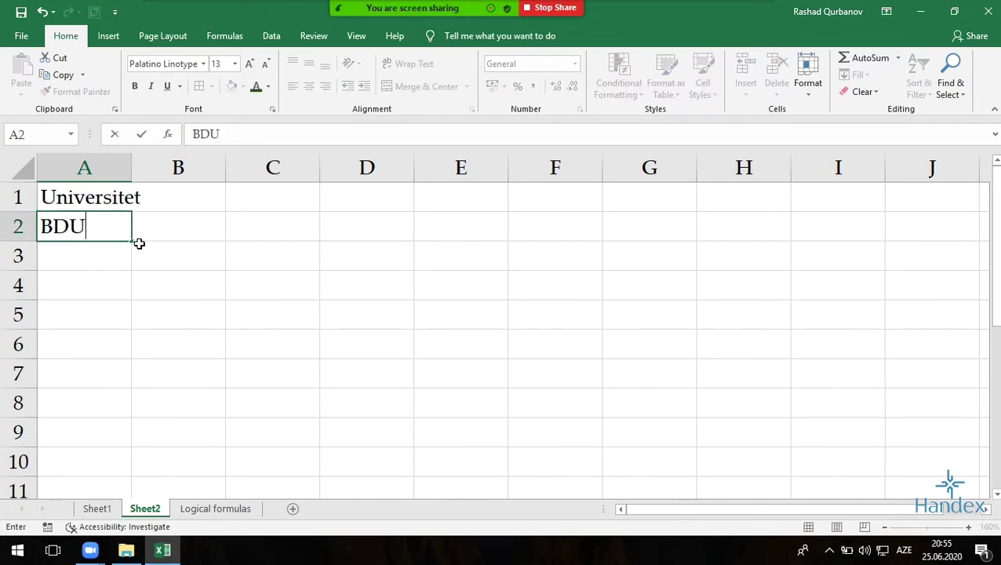
key(Tab)
text(UNEC)
key(Tab)
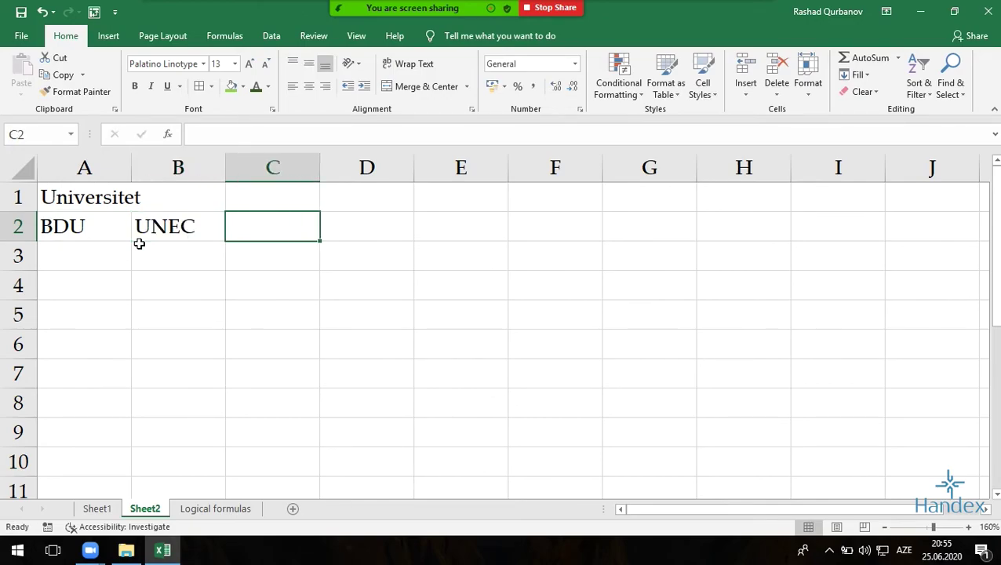
text(NDU)
key(Tab)
text(LDU)
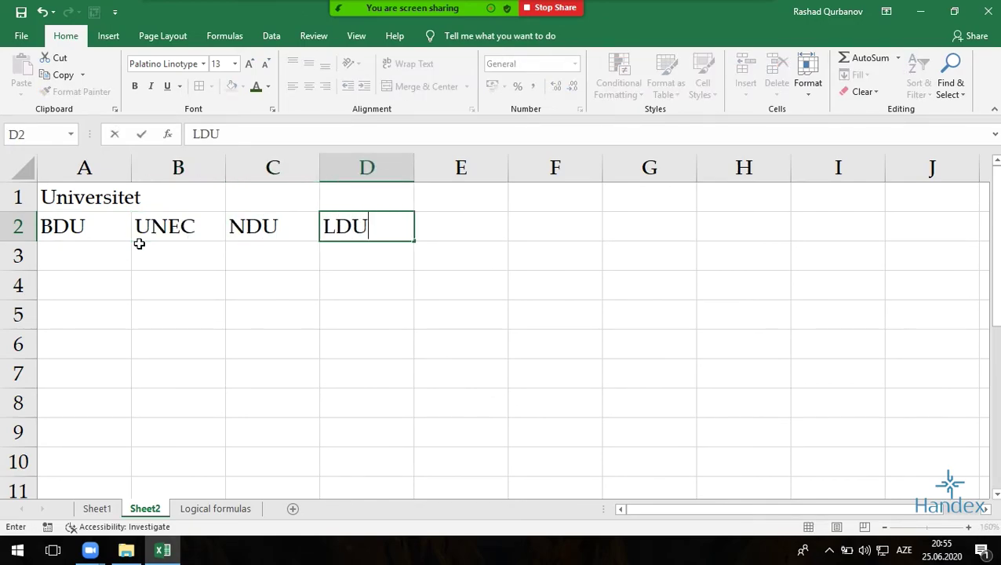
key(Tab)
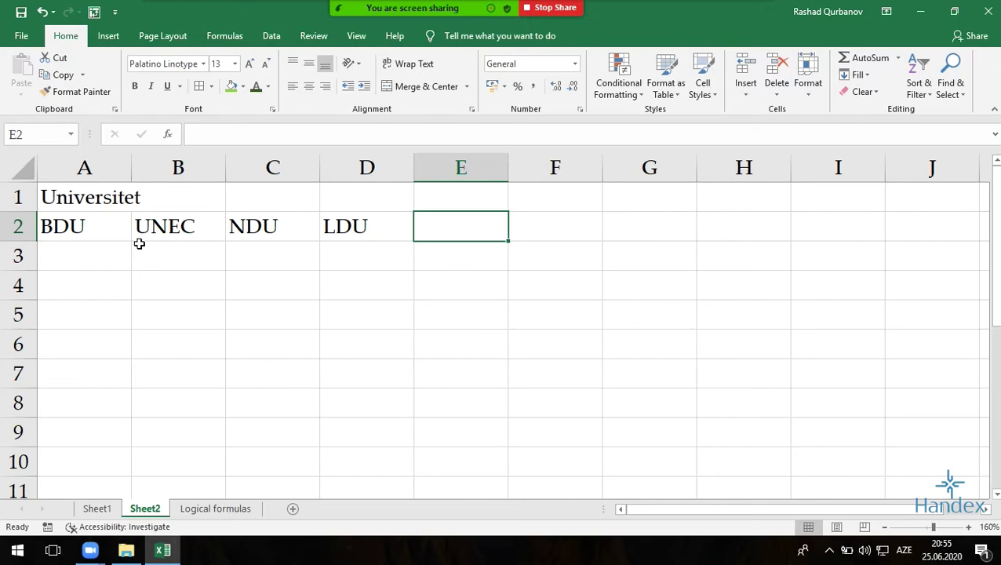
text(QU)
key(Return)
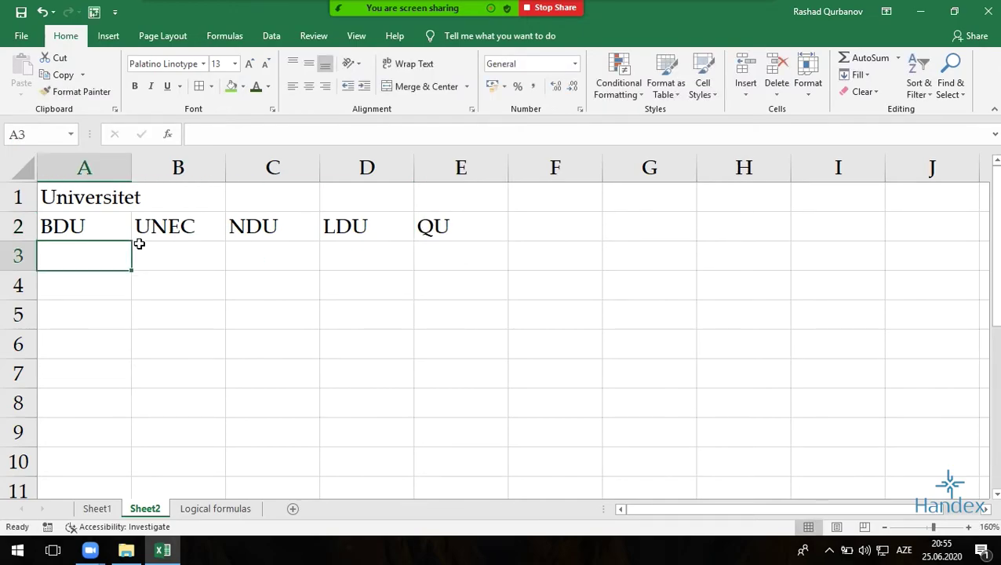
- Select A1:E1 and toggle horizontal centering and middle vertical alignment on the heading
drag(109, 203, 475, 197)
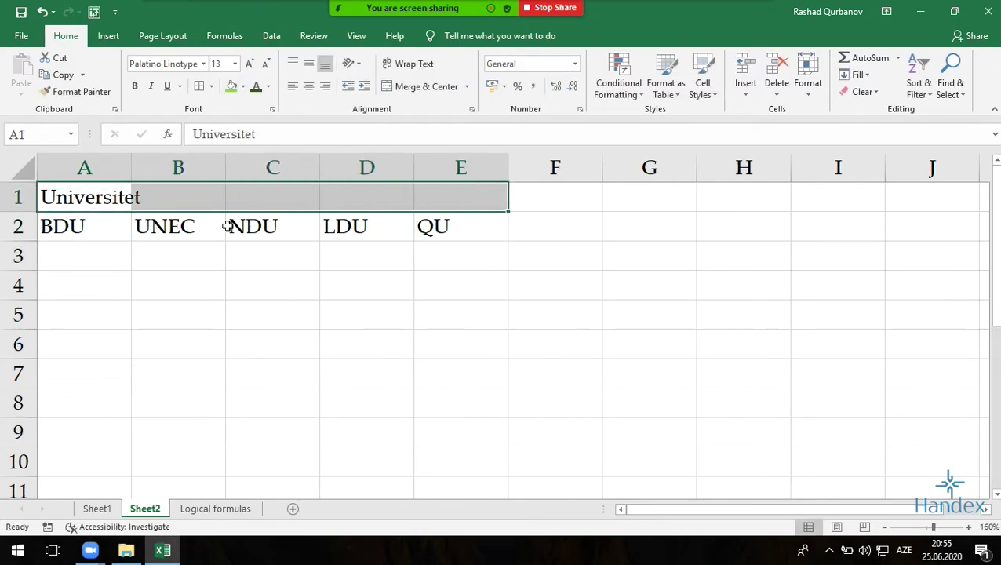
drag(100, 233, 437, 228)
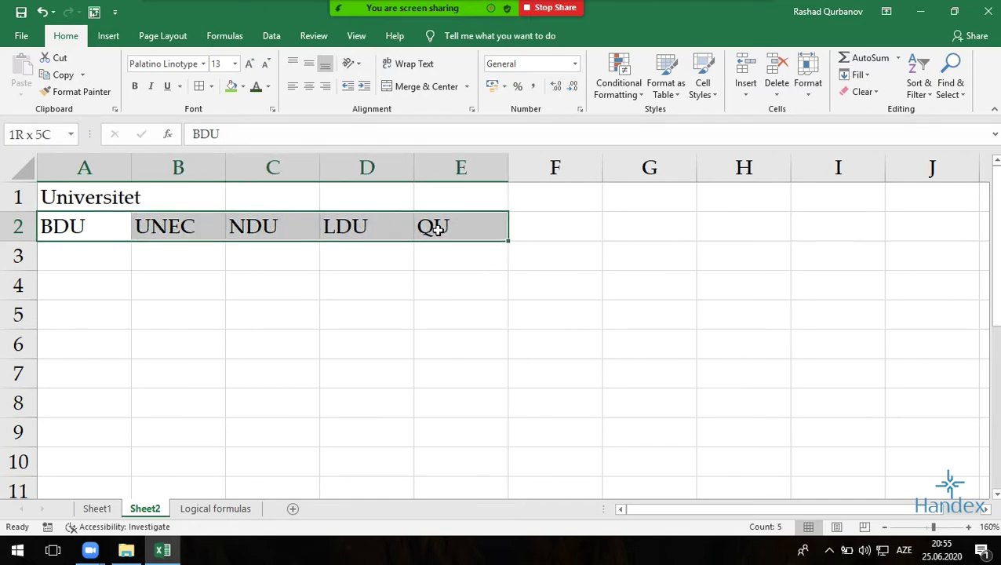
click(87, 226)
drag(95, 204, 433, 197)
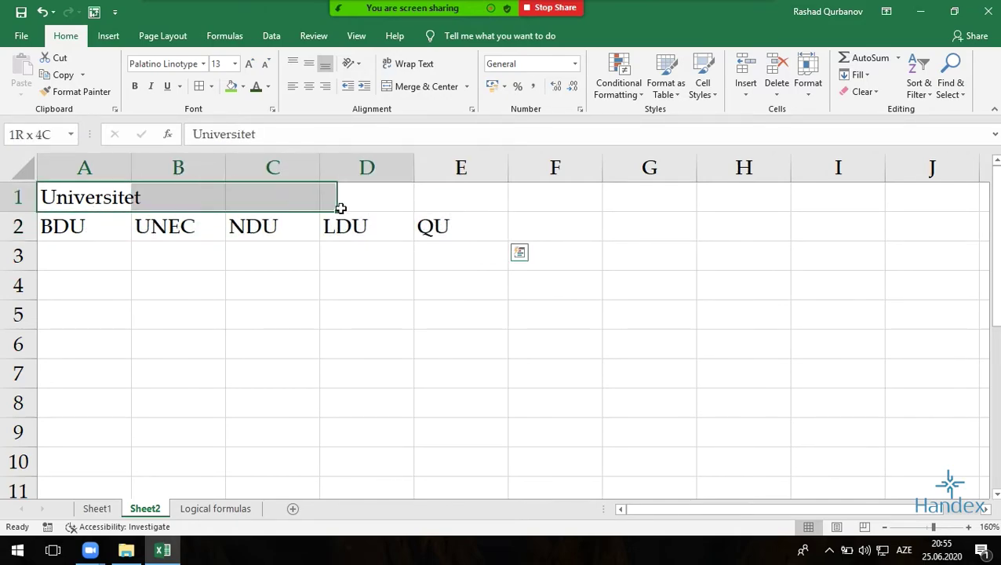
click(308, 87)
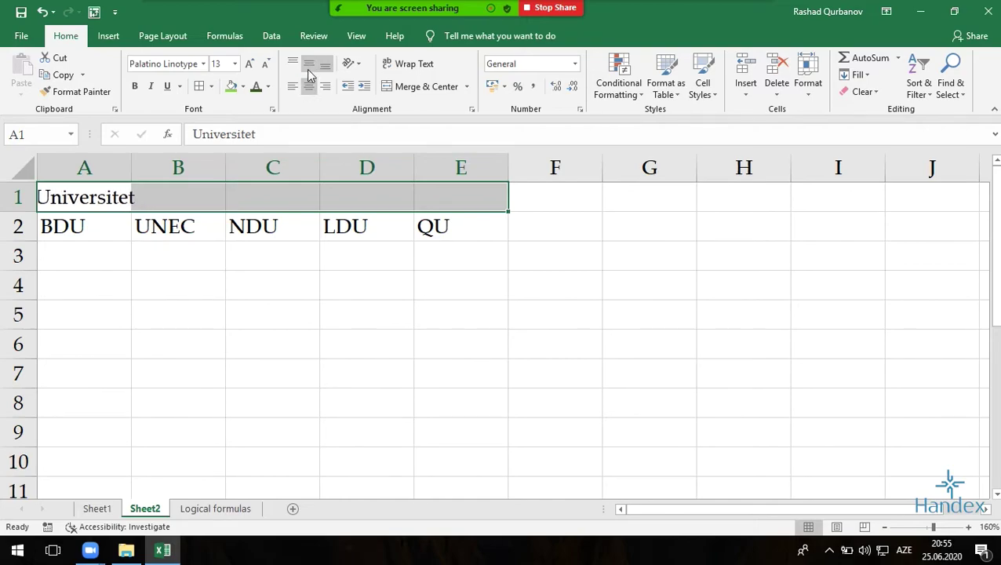
click(308, 87)
click(309, 87)
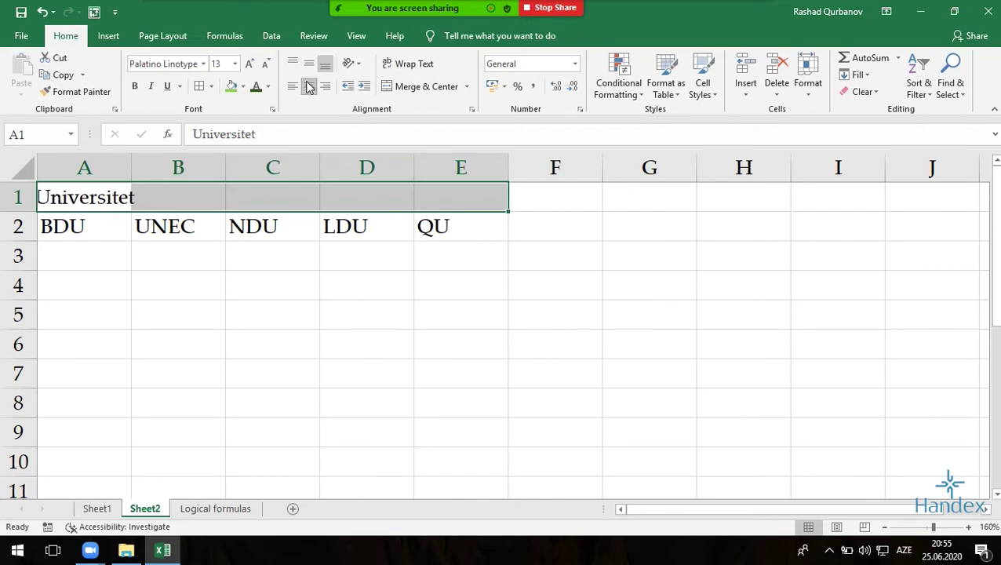
click(309, 64)
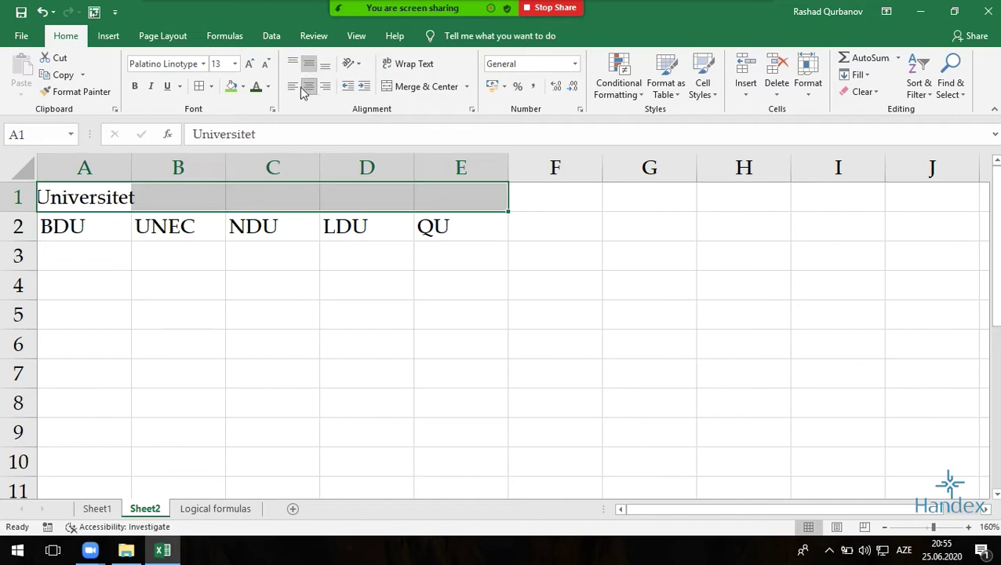
- Show that B1 through E1 are empty, then select the header range A1:E1
click(120, 196)
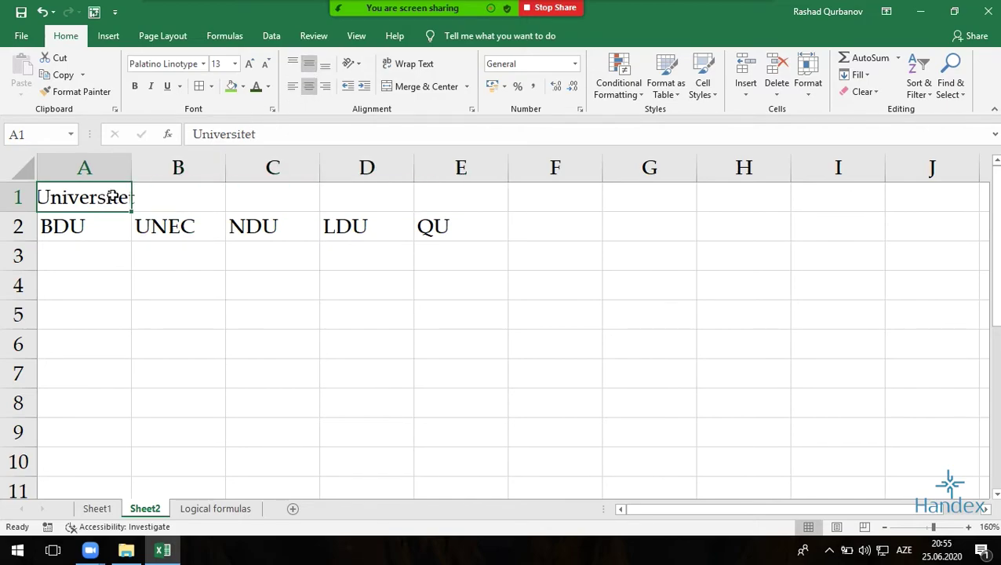
drag(90, 202, 431, 197)
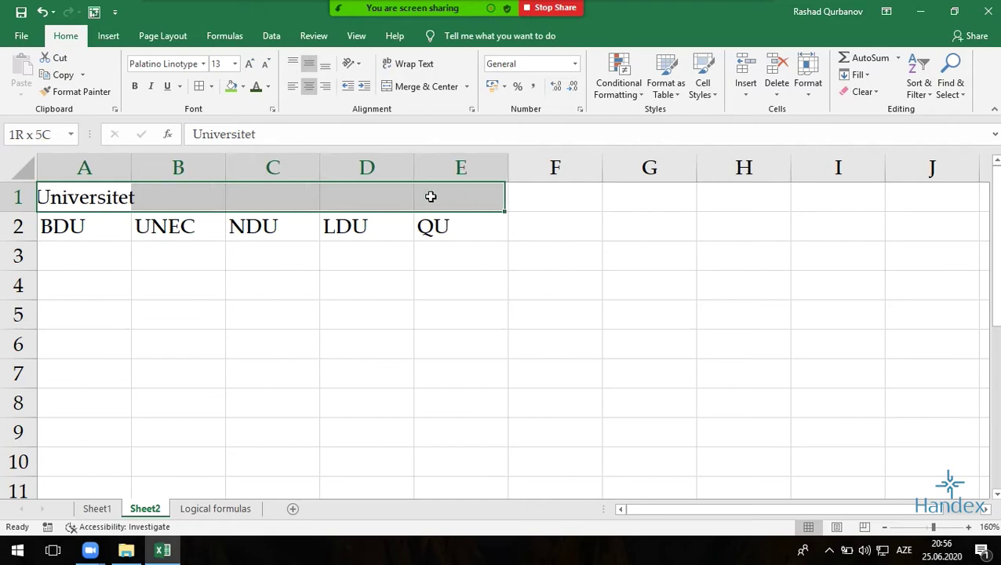
click(103, 196)
click(187, 197)
click(284, 197)
click(372, 189)
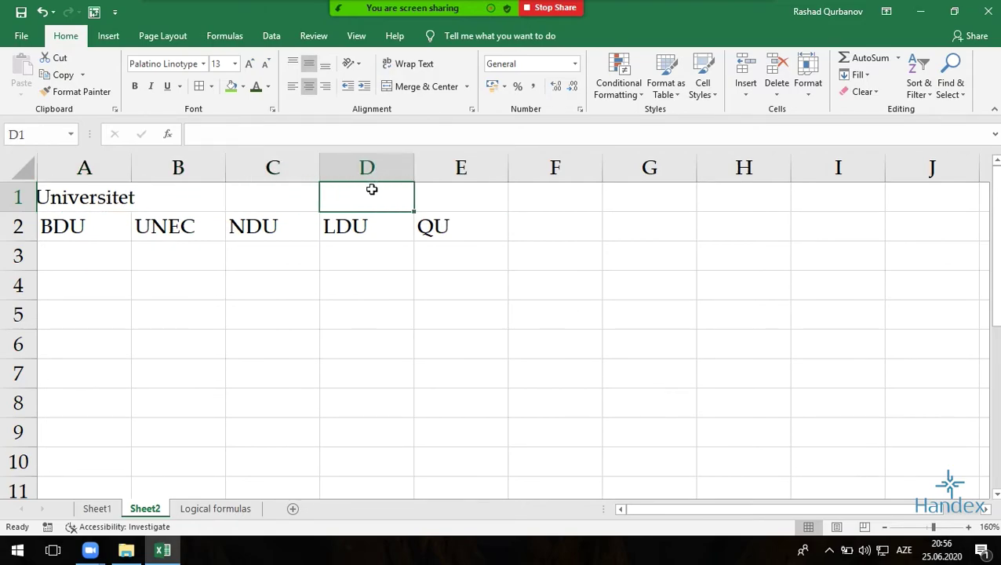
click(436, 193)
drag(93, 198, 425, 199)
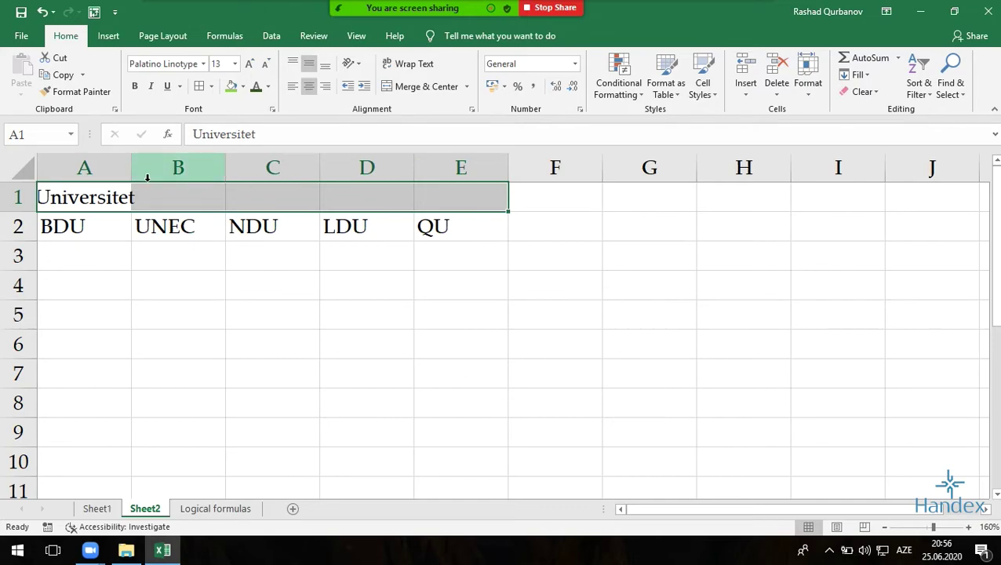
click(468, 91)
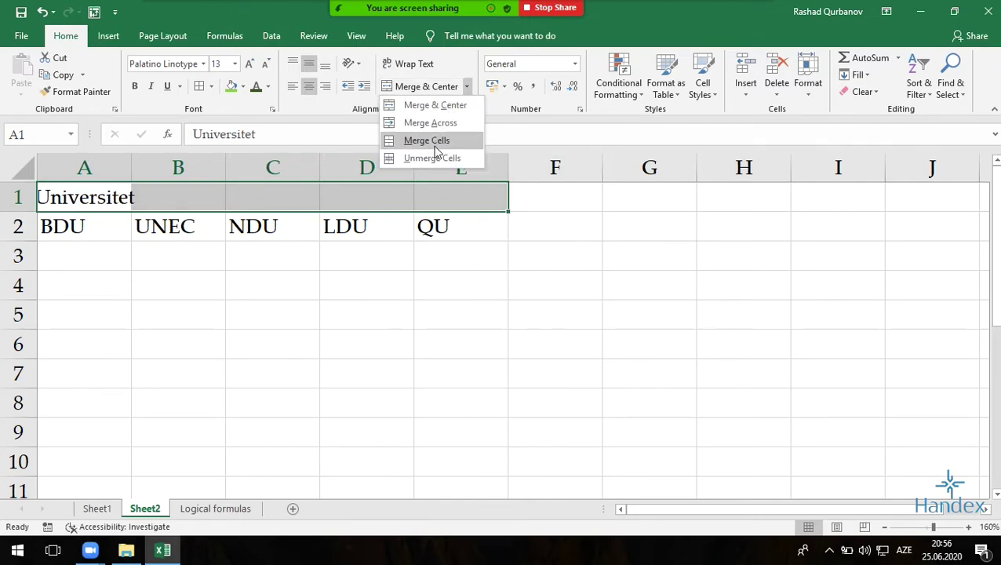
click(430, 107)
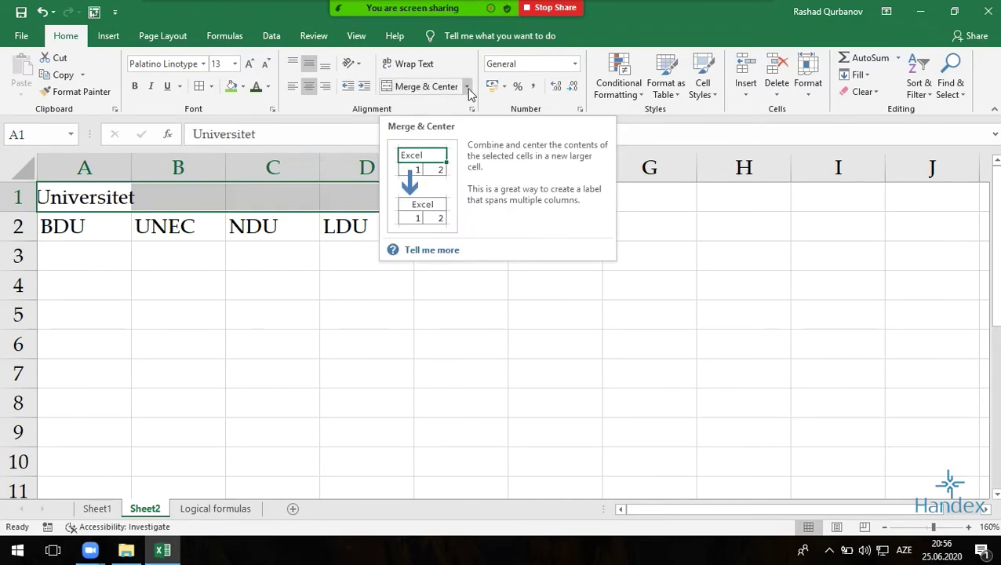
click(466, 88)
click(434, 96)
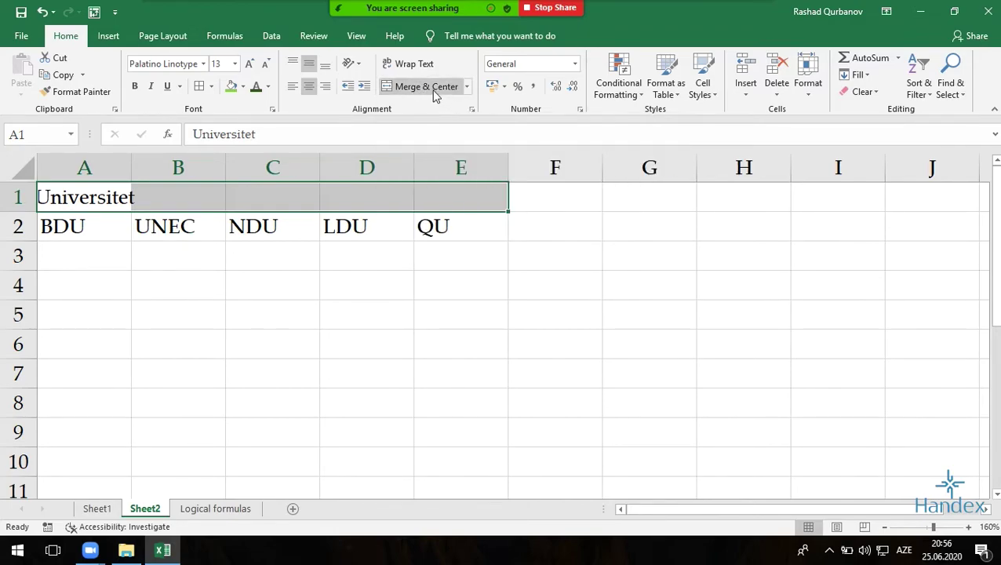
click(437, 94)
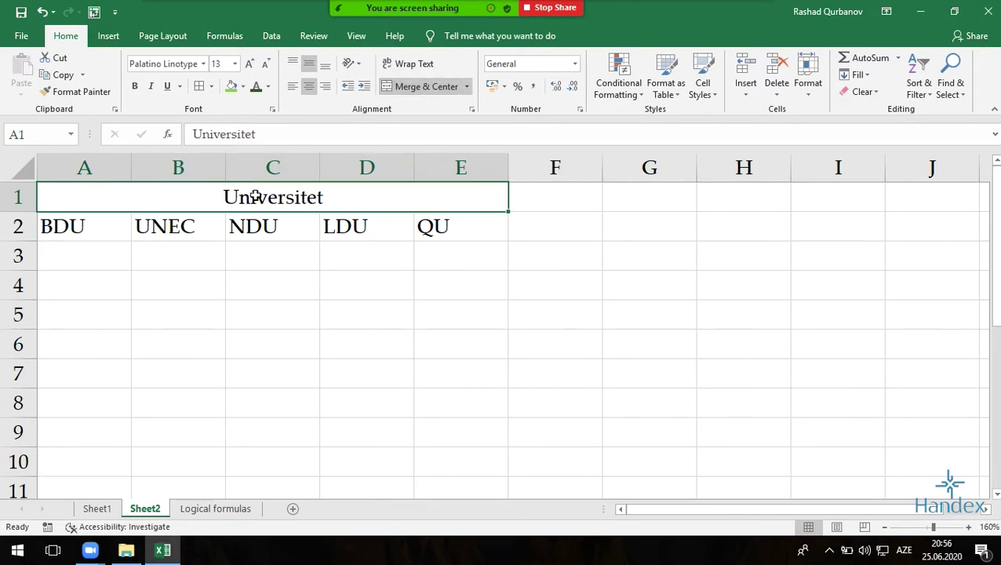
key(ctrl+z)
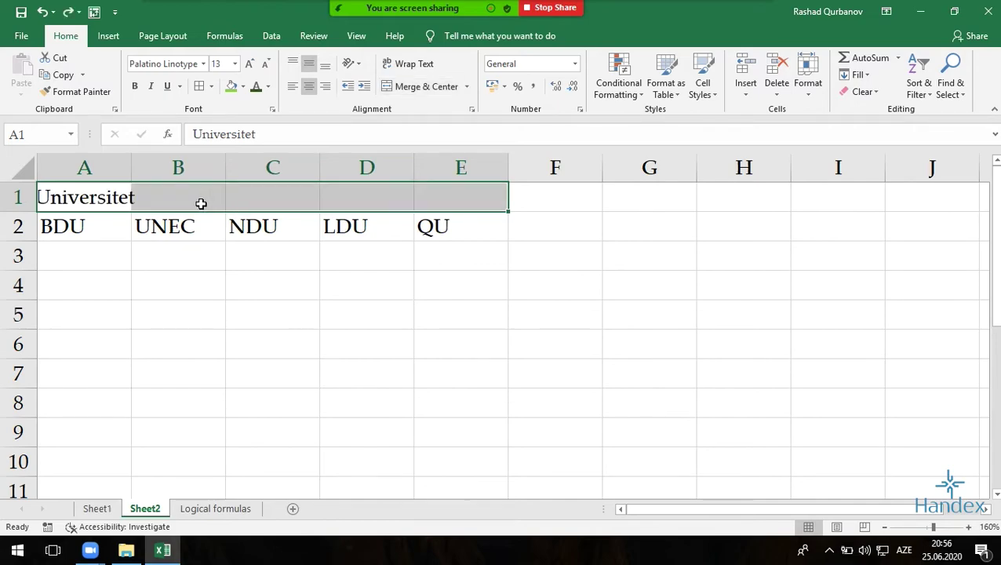
click(126, 198)
click(264, 201)
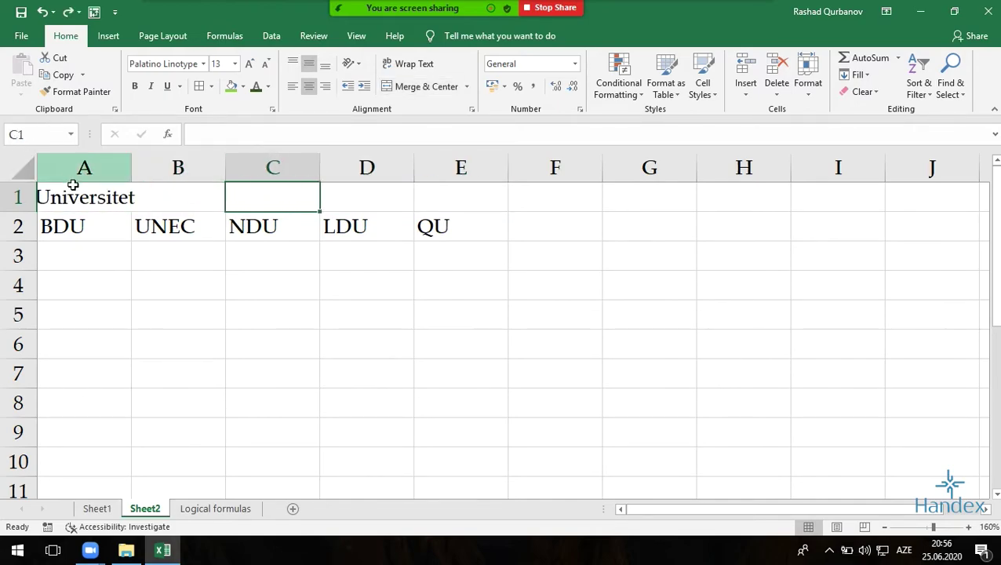
click(94, 197)
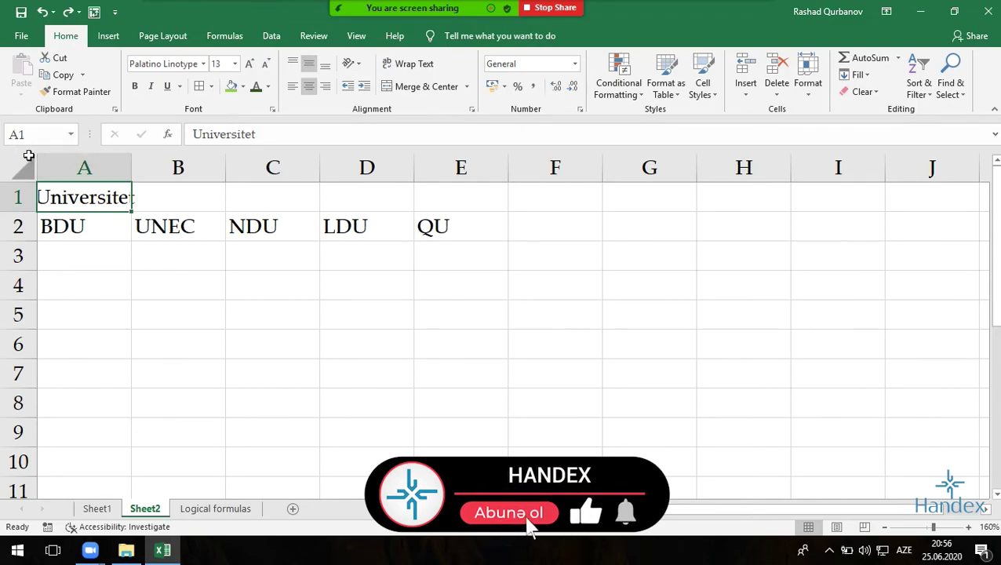
drag(81, 196, 432, 198)
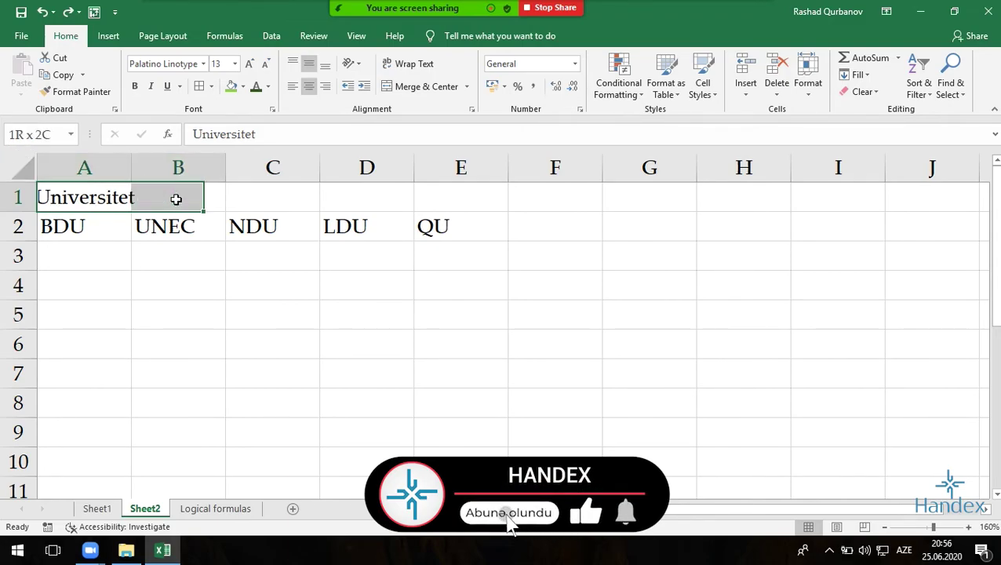
click(420, 87)
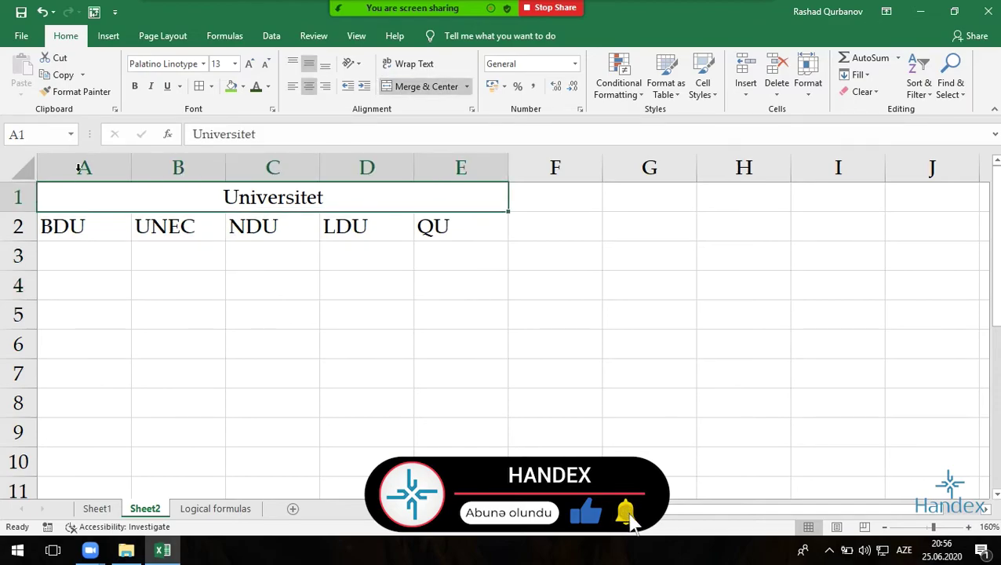
- Undo the header merge and enter an x in cell C1
key(ctrl+z)
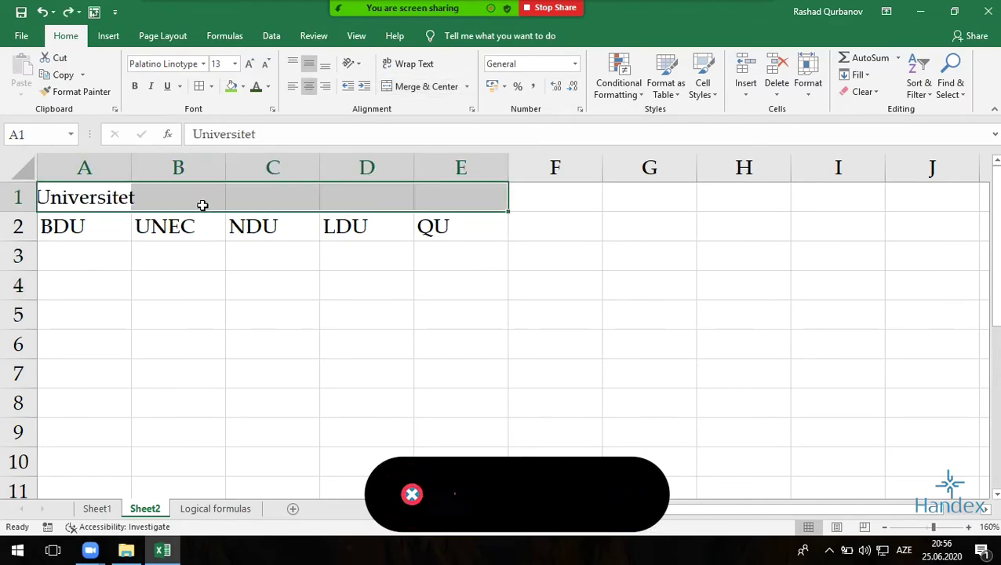
click(205, 204)
click(267, 200)
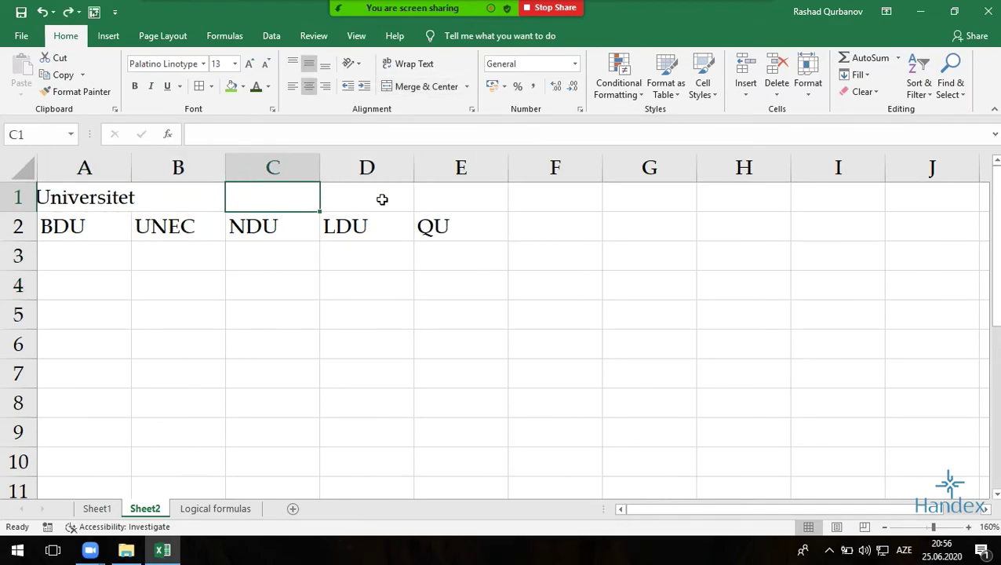
text(x)
key(Return)
- Attempt Merge & Center on A1:E1, cancel the warning, then reselect A1:E1
click(288, 193)
drag(110, 196, 484, 196)
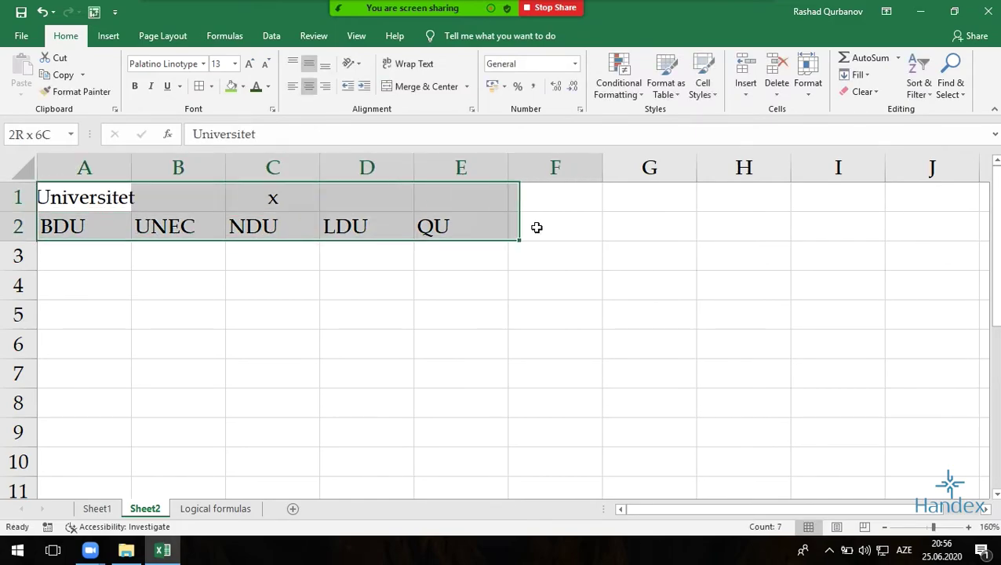
click(419, 89)
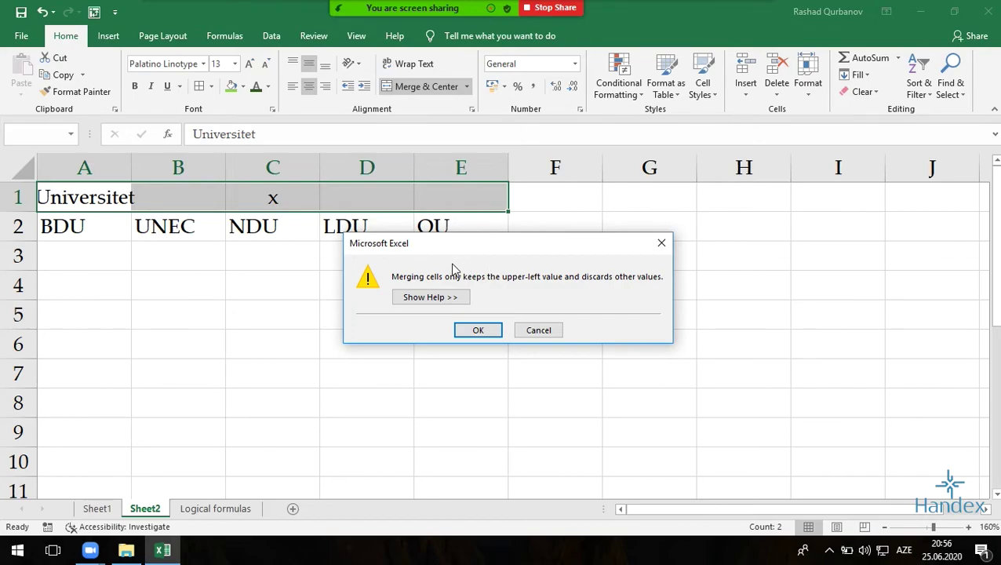
key(Escape)
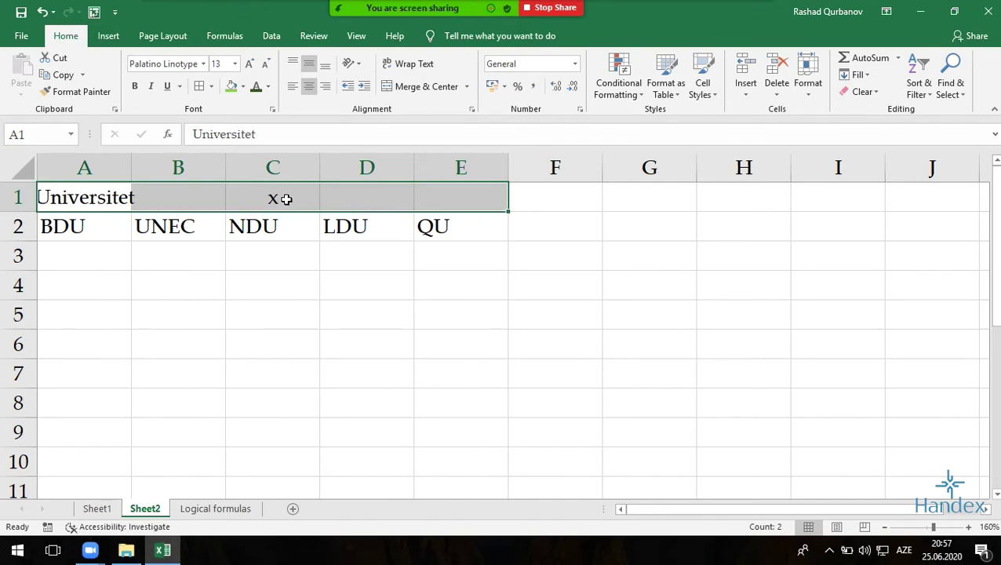
click(139, 303)
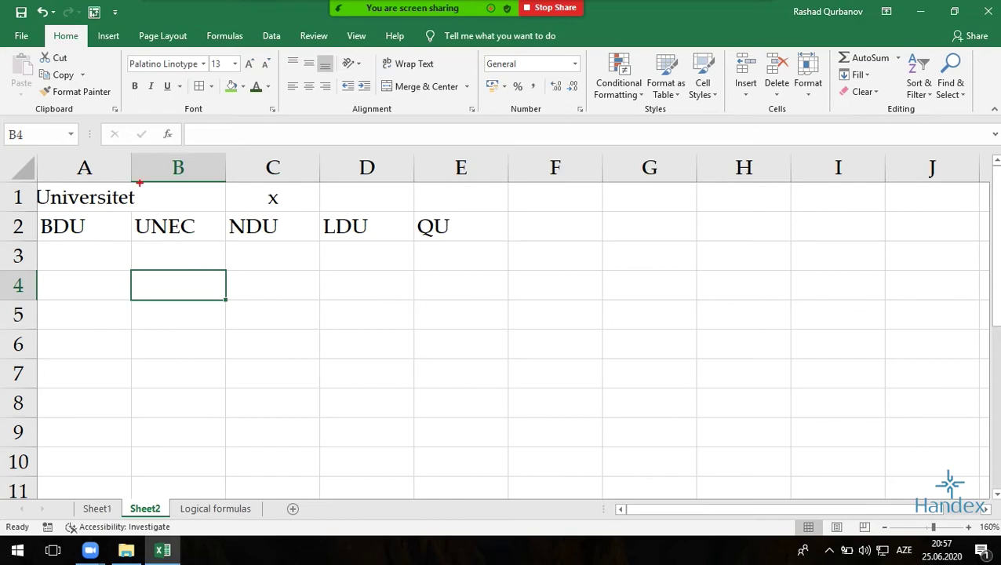
drag(76, 198, 448, 198)
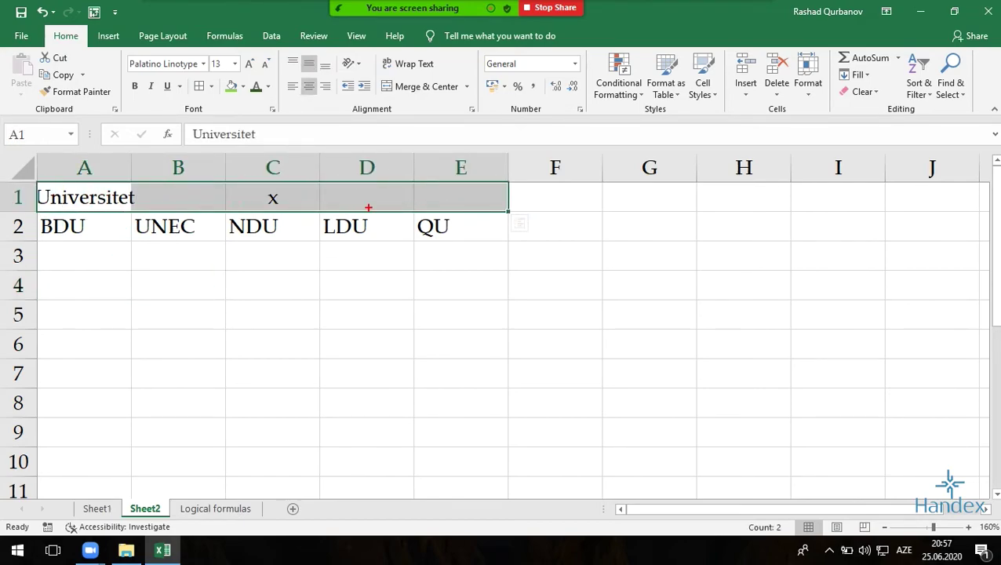
drag(134, 183, 138, 191)
drag(108, 196, 444, 198)
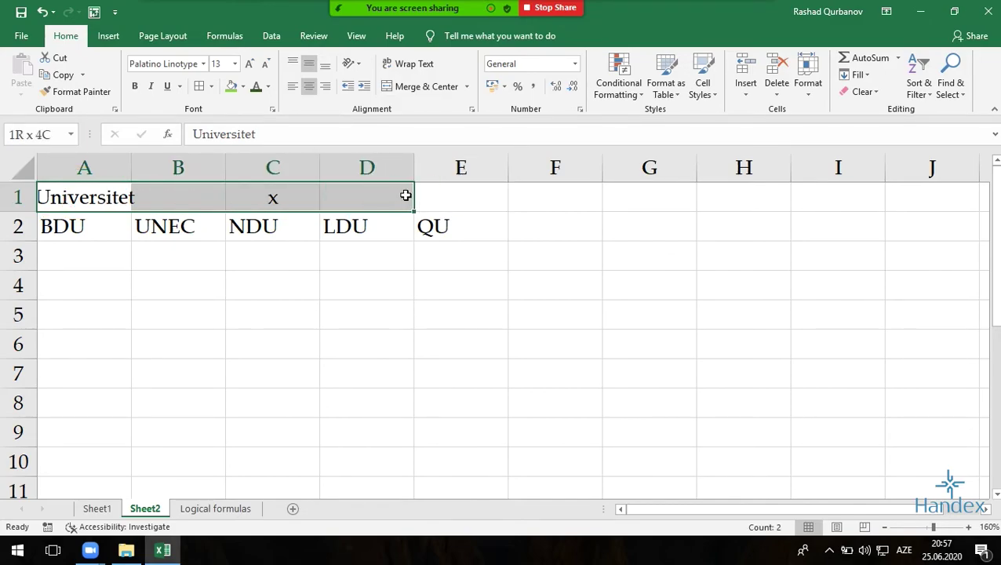
click(433, 88)
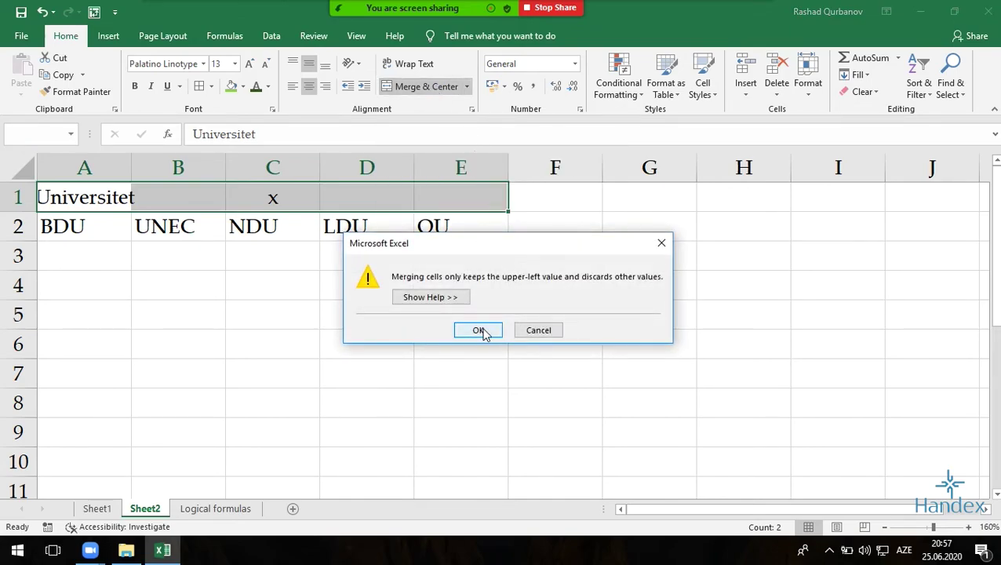
click(482, 331)
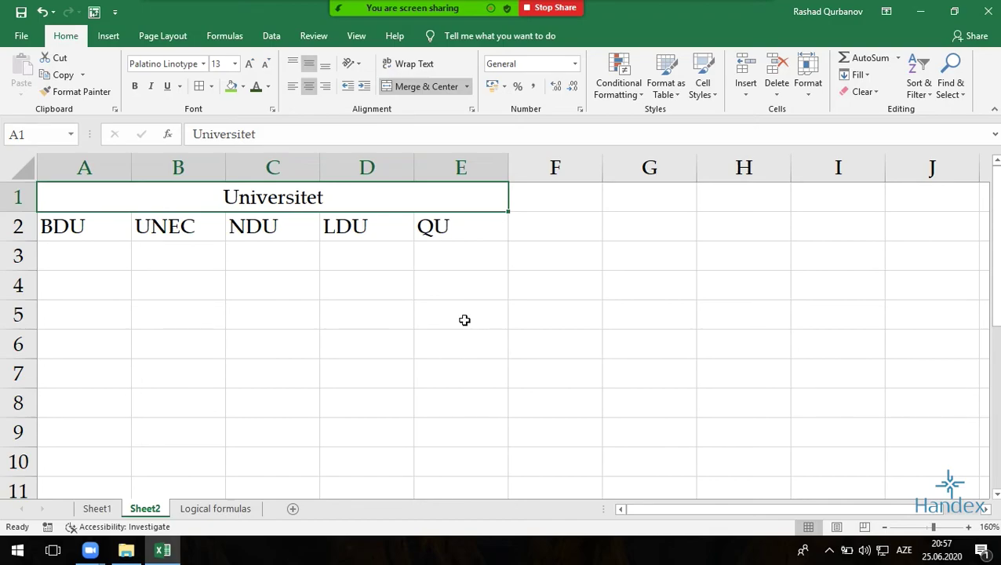
click(379, 275)
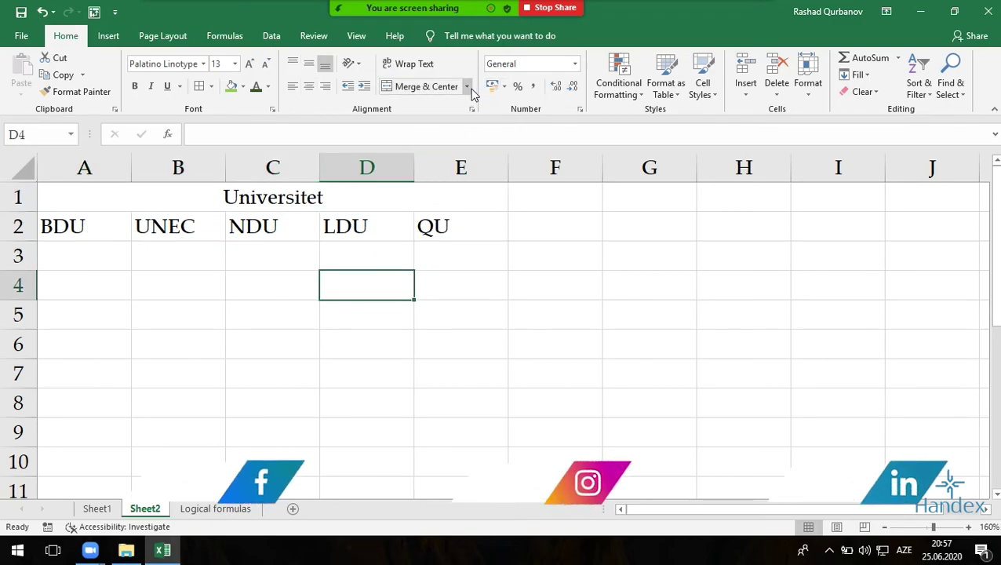
click(467, 88)
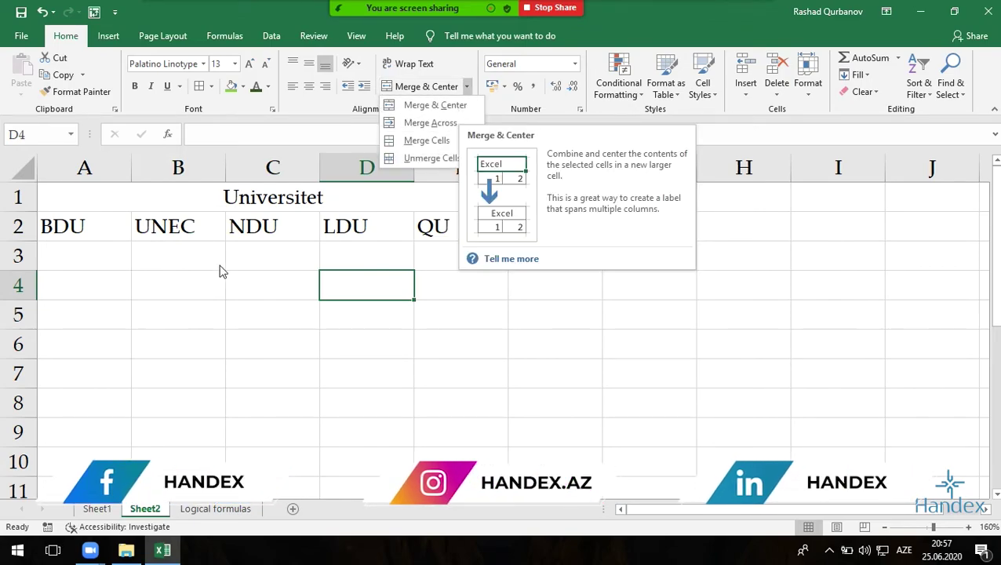
click(197, 261)
click(239, 199)
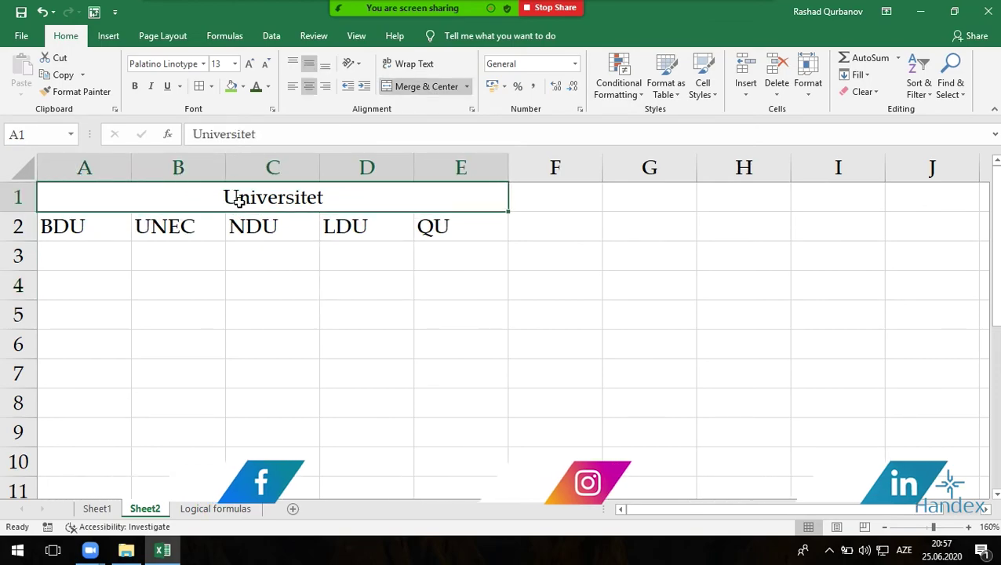
key(ctrl+z)
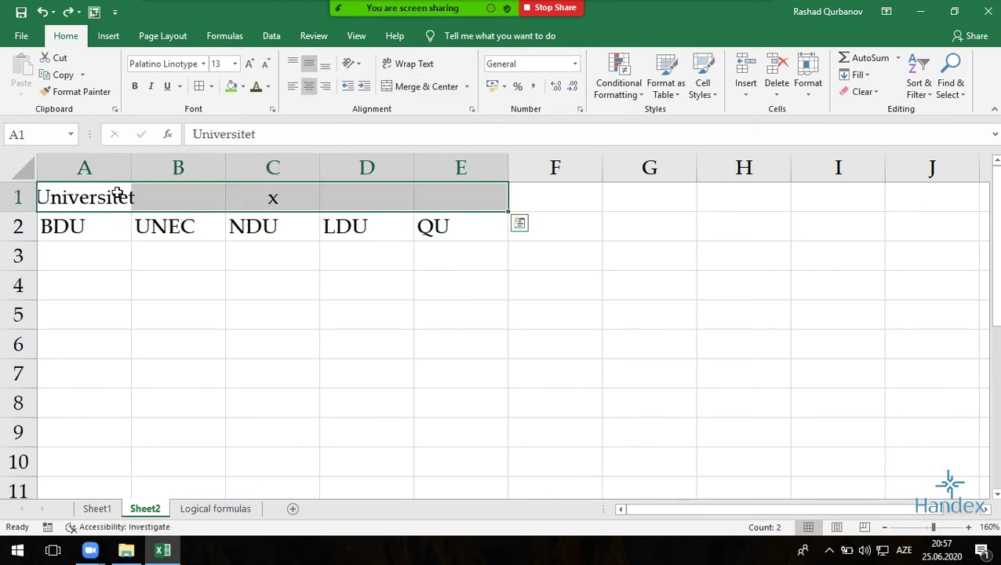
- Delete row 1 holding Universitet and x
click(81, 196)
click(26, 195)
key(ctrl+minus)
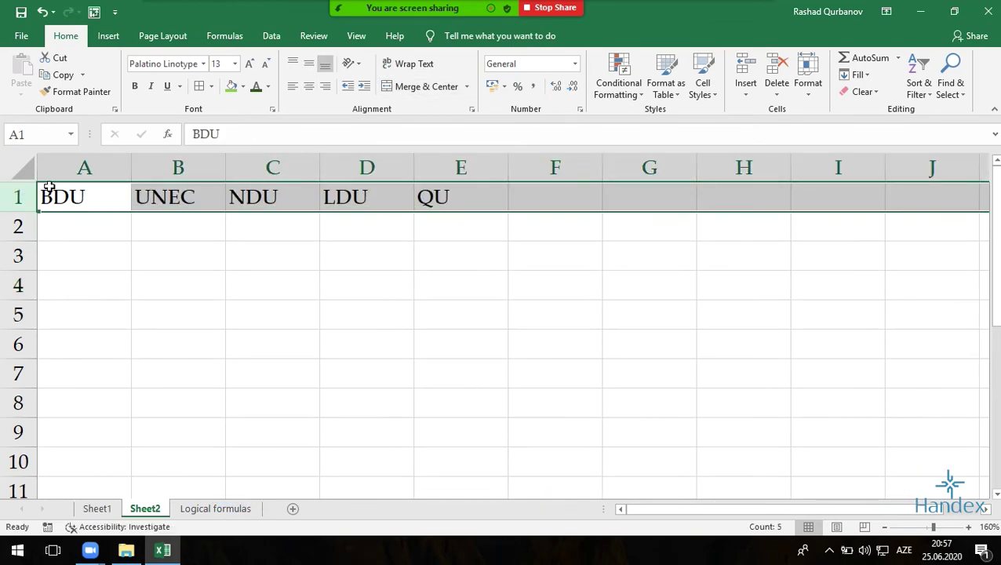
- Paste the university names transposed into column A and delete the original horizontal row
key(ctrl+c)
click(74, 232)
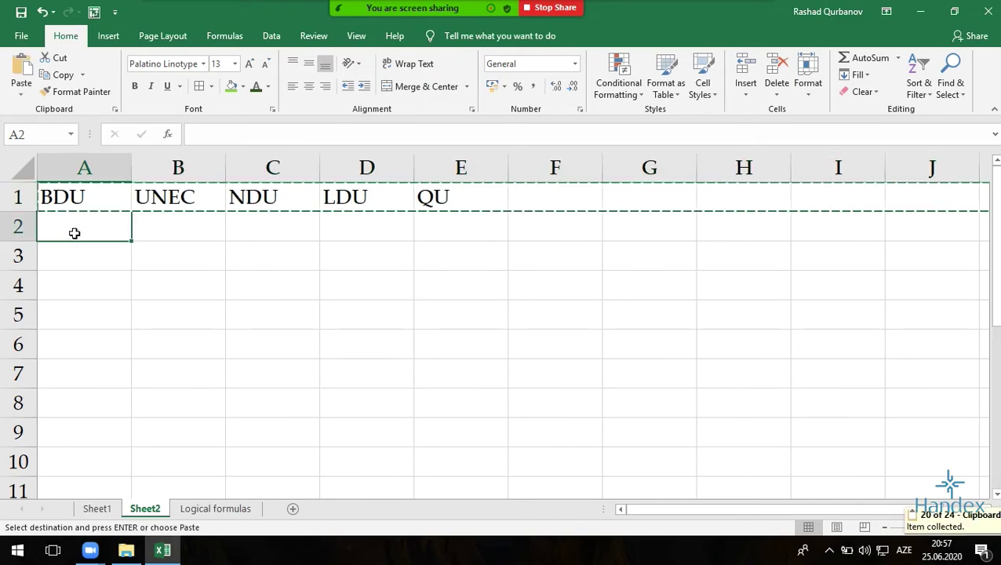
key(ctrl+alt+v)
click(416, 369)
click(427, 395)
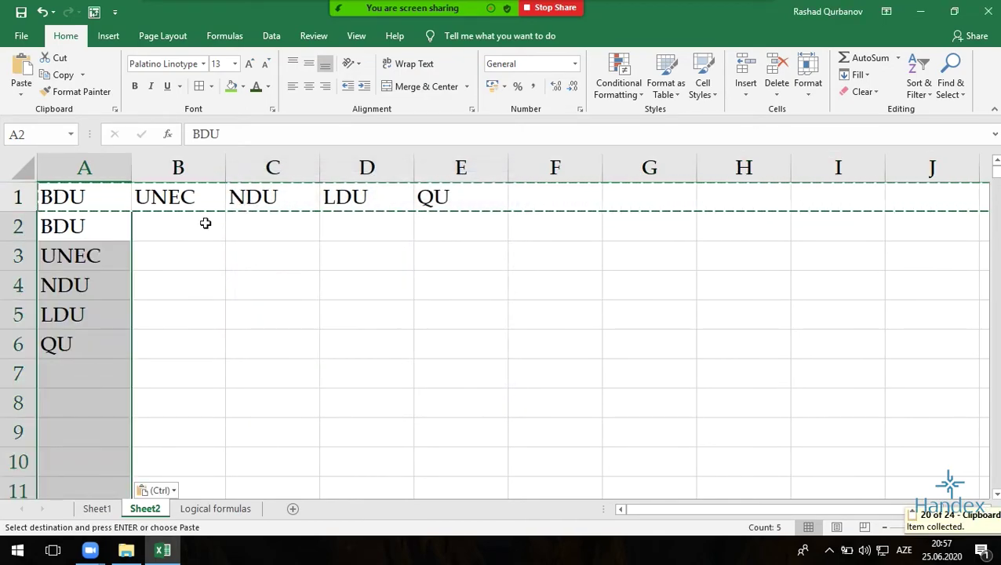
click(23, 196)
key(ctrl+minus)
- Select the vertical name list together with columns B to D, A1:D5
mouse_move(78, 201)
mouse_down()
mouse_move(80, 295)
mouse_move(130, 306)
mouse_up()
drag(188, 205, 388, 310)
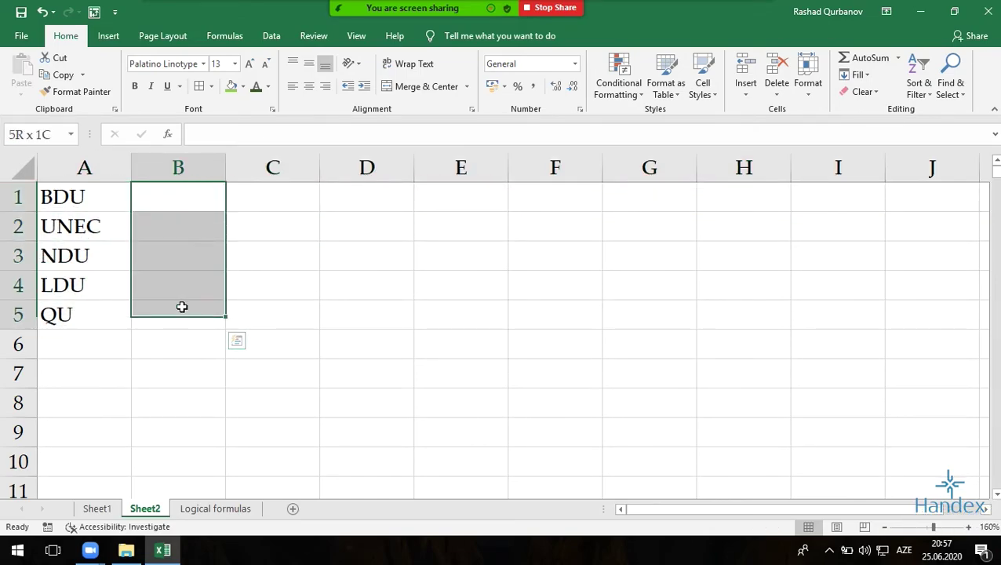
drag(102, 201, 348, 201)
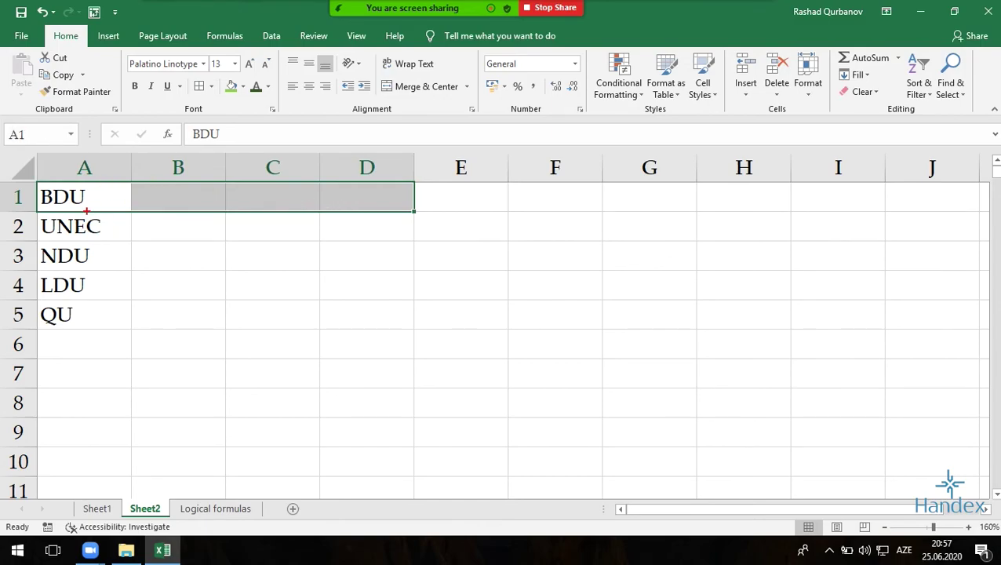
drag(126, 227, 342, 221)
drag(109, 255, 440, 244)
mouse_move(123, 194)
mouse_down()
mouse_move(384, 306)
mouse_move(391, 335)
mouse_move(398, 290)
mouse_up()
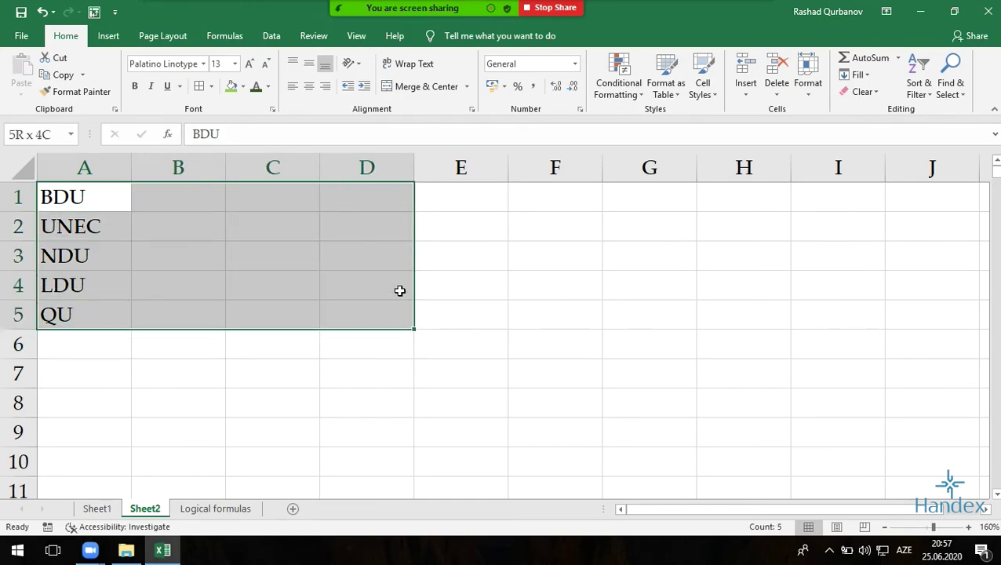
click(467, 86)
click(474, 104)
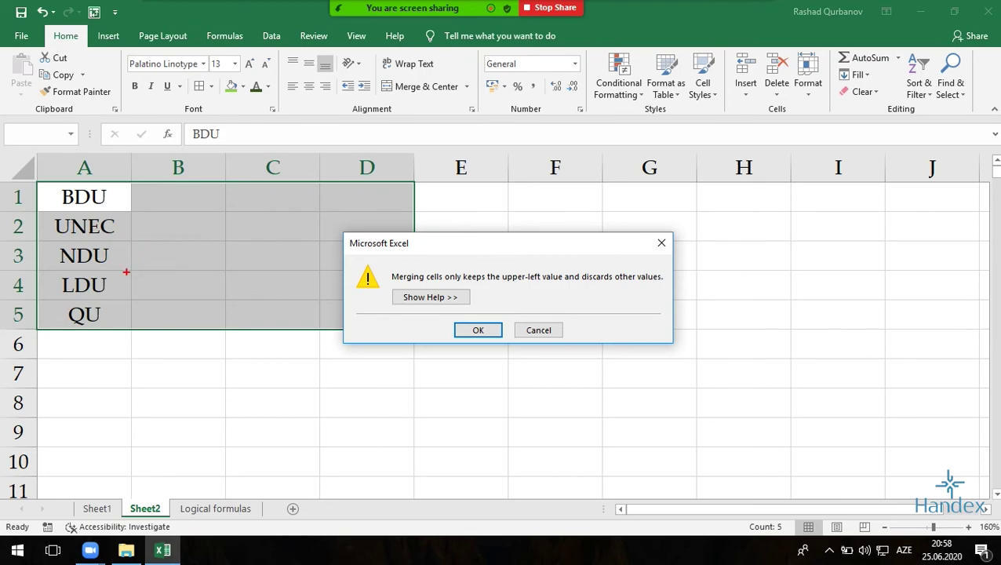
mouse_move(138, 197)
mouse_down()
mouse_move(127, 171)
mouse_move(111, 195)
mouse_up()
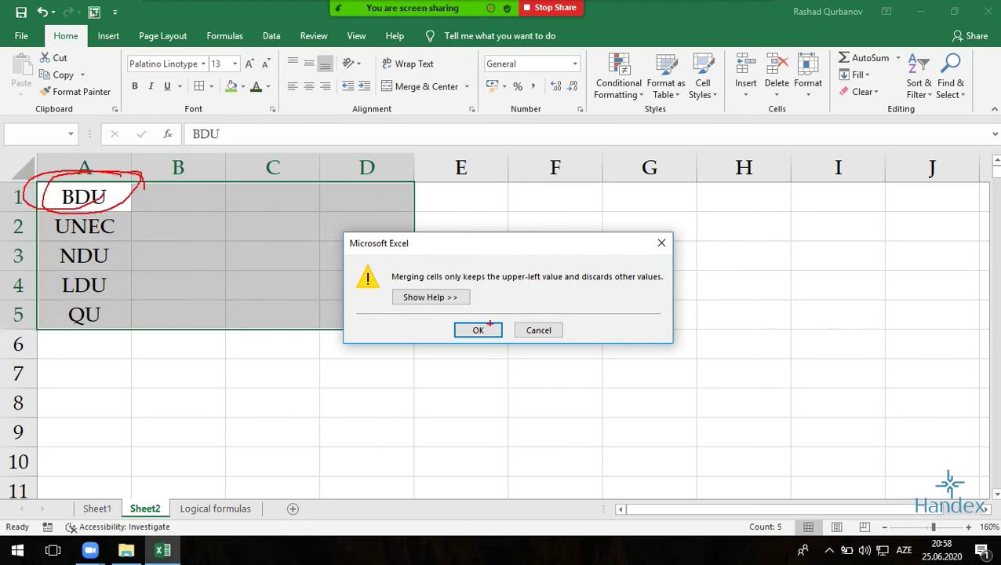
click(471, 331)
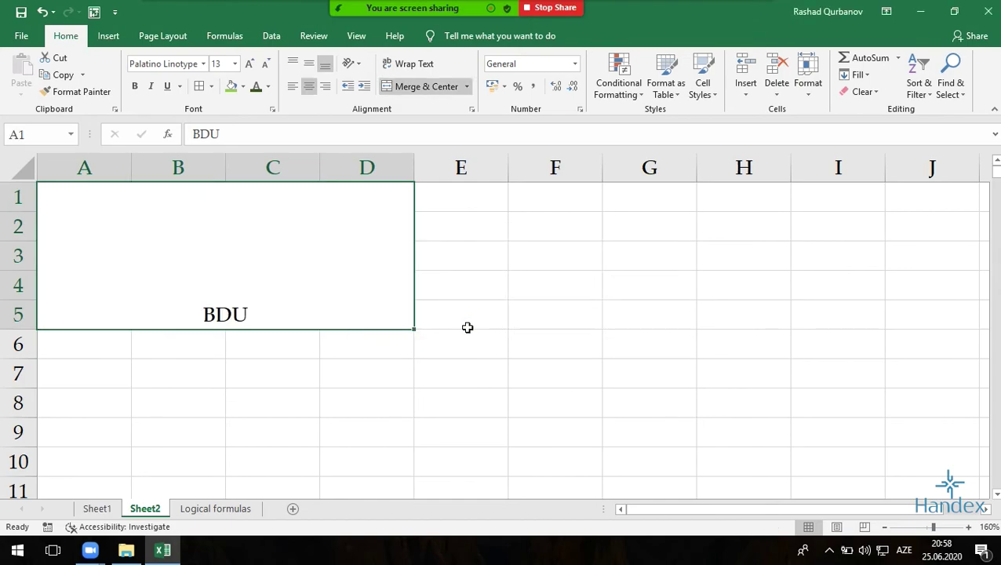
key(ctrl+z)
click(467, 86)
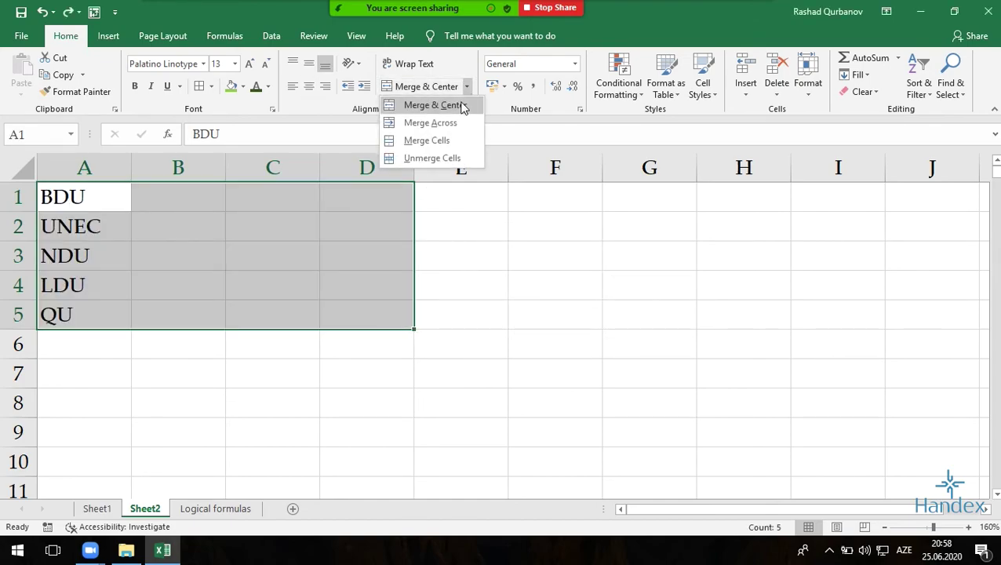
click(444, 123)
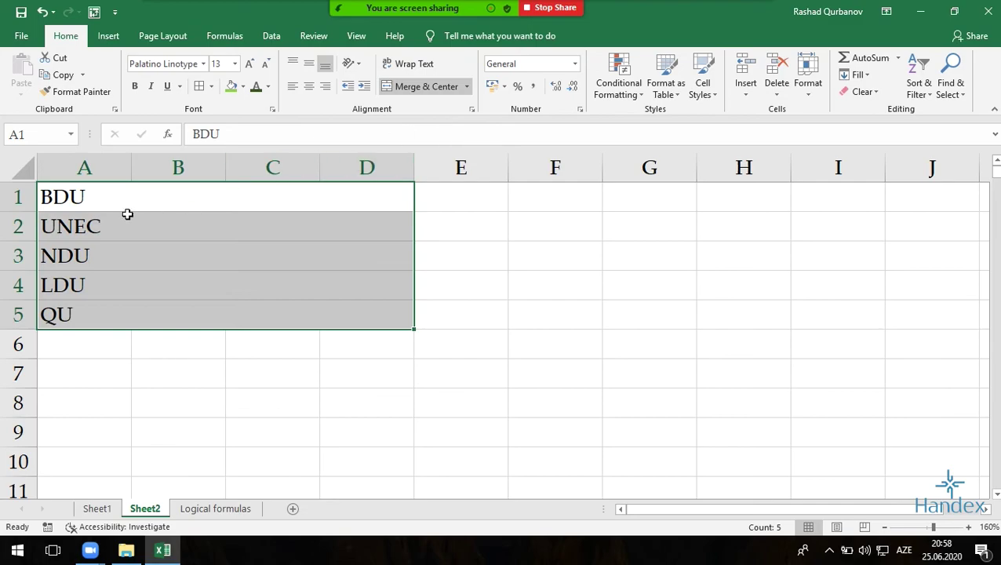
click(96, 200)
click(103, 221)
click(117, 247)
click(135, 276)
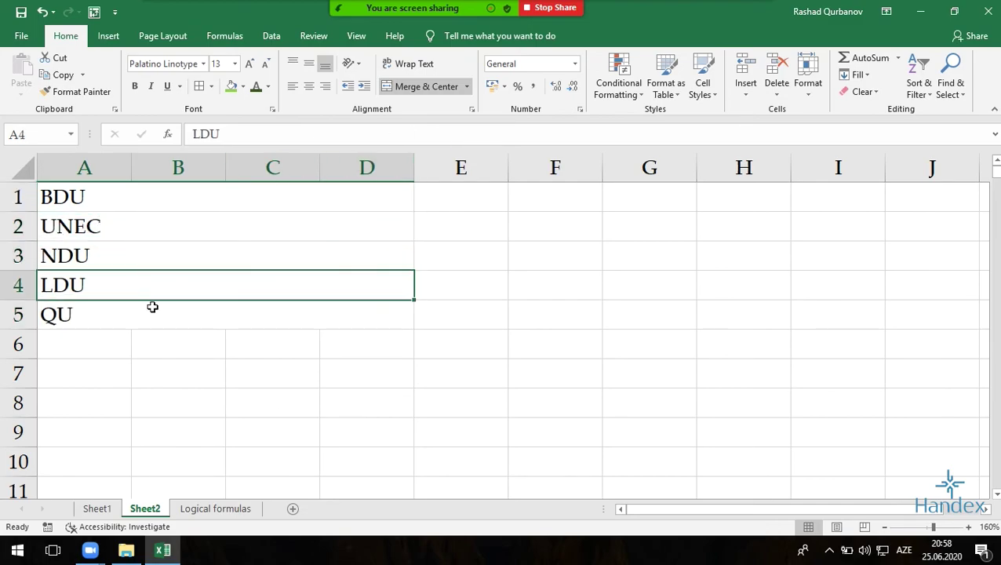
click(151, 308)
click(135, 284)
click(117, 257)
click(104, 226)
click(98, 198)
click(110, 230)
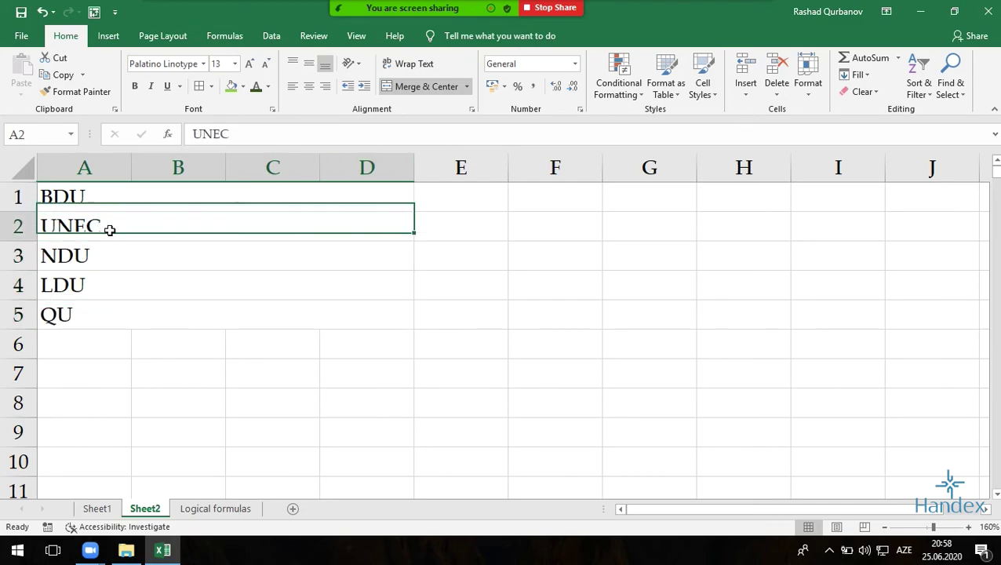
drag(122, 256, 136, 283)
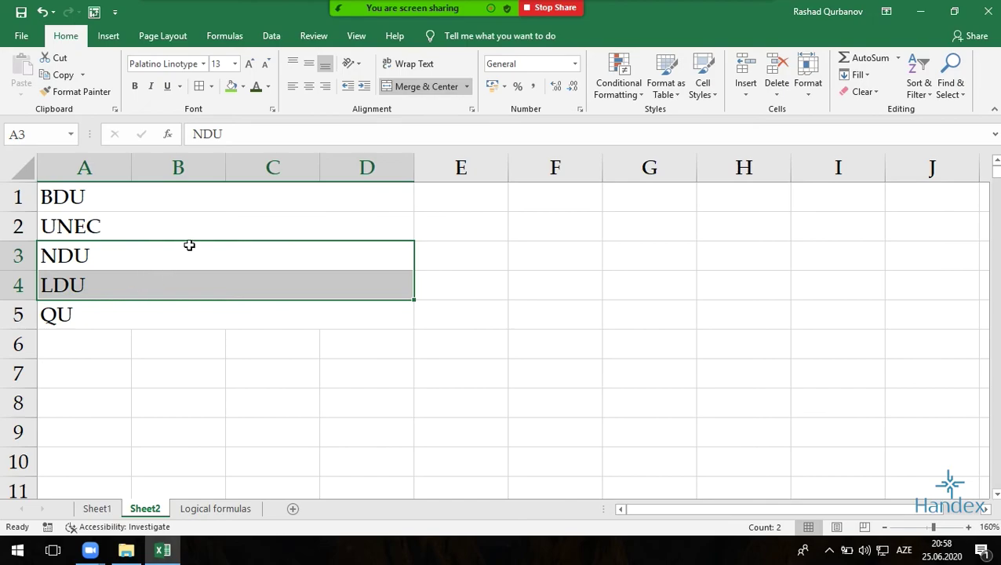
drag(198, 195, 206, 308)
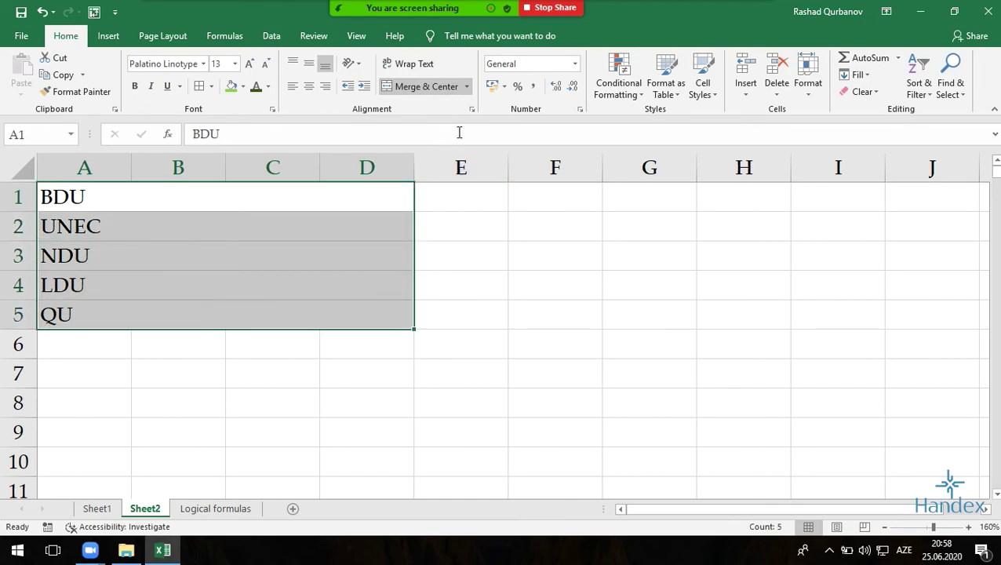
click(420, 89)
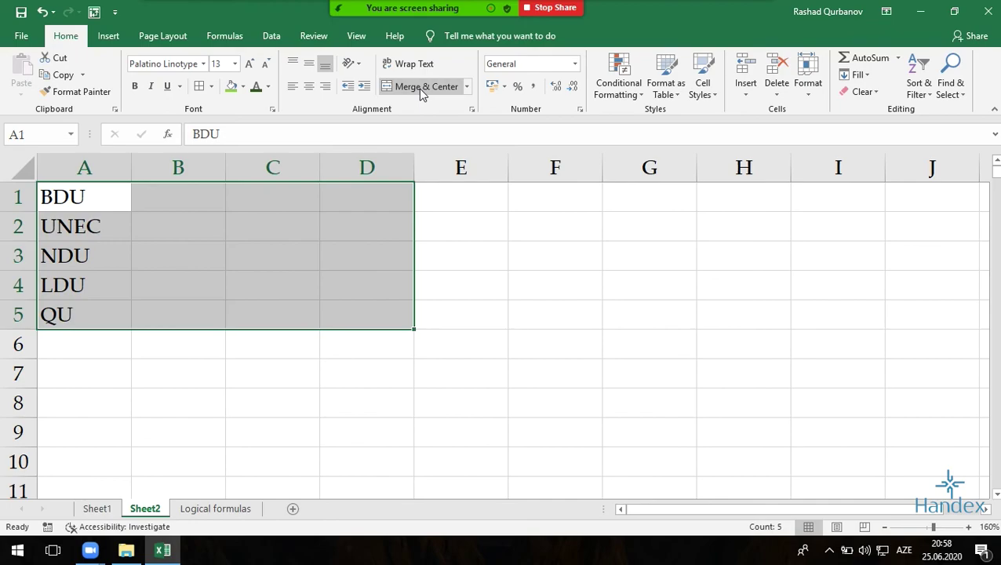
key(ctrl+z)
click(468, 86)
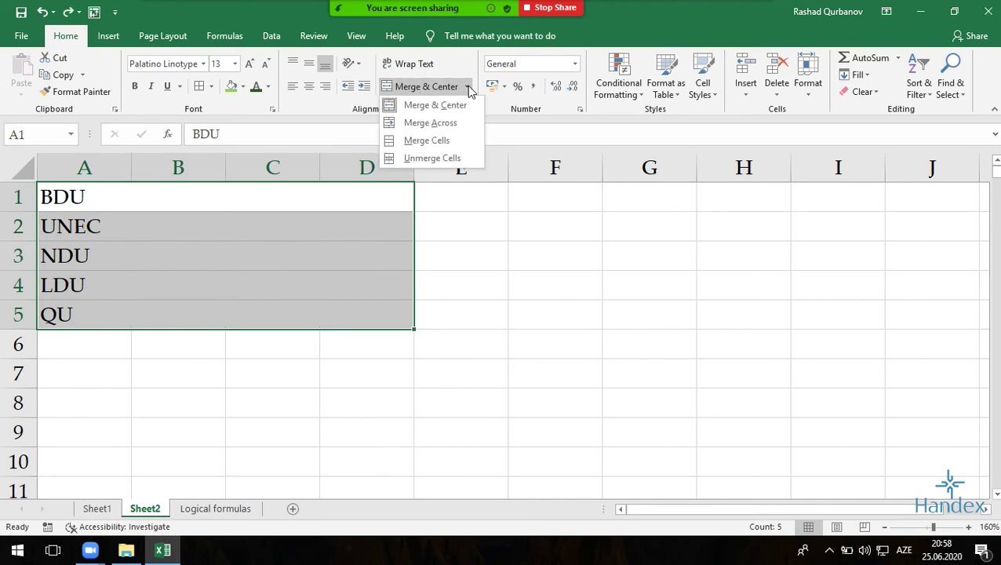
click(433, 158)
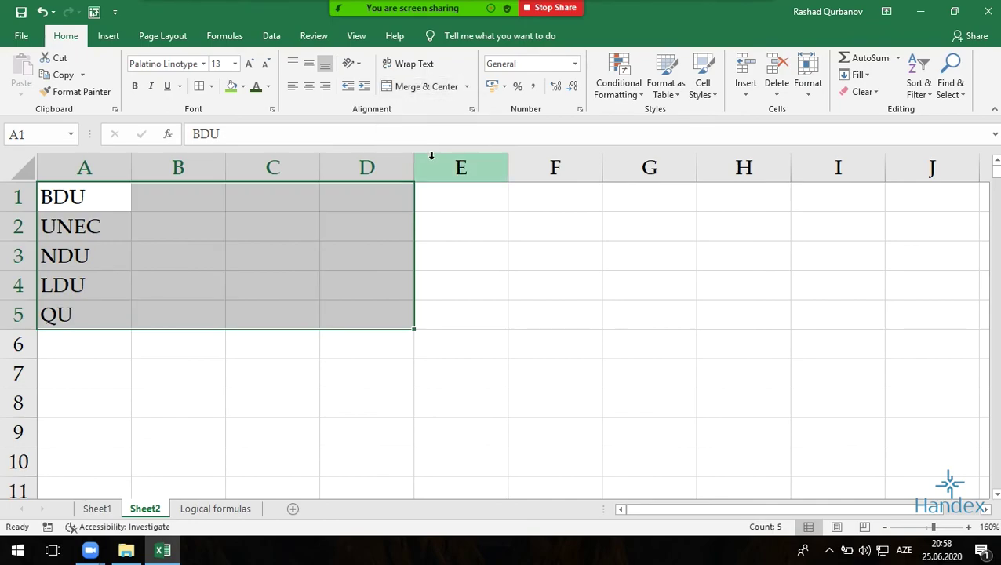
click(84, 204)
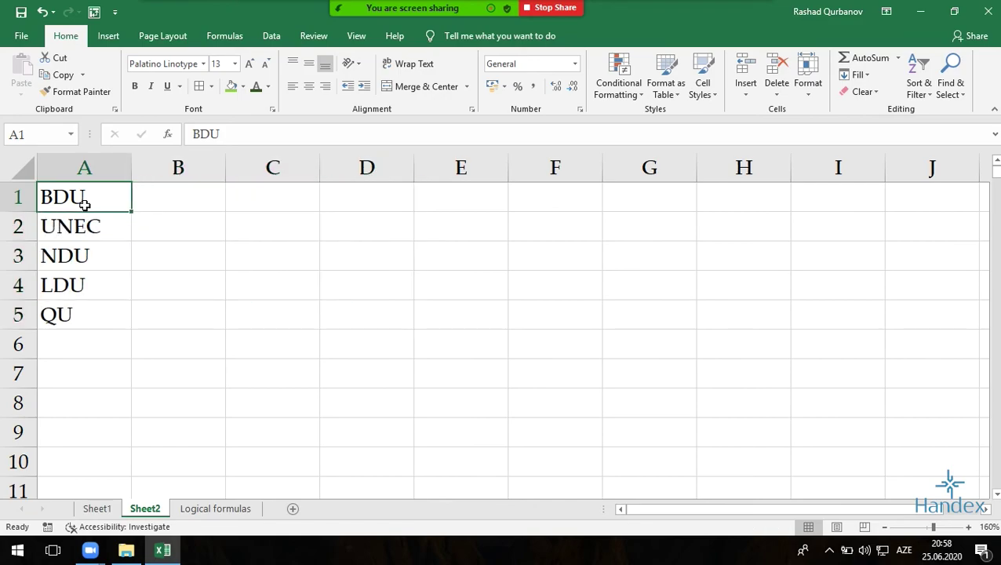
click(467, 87)
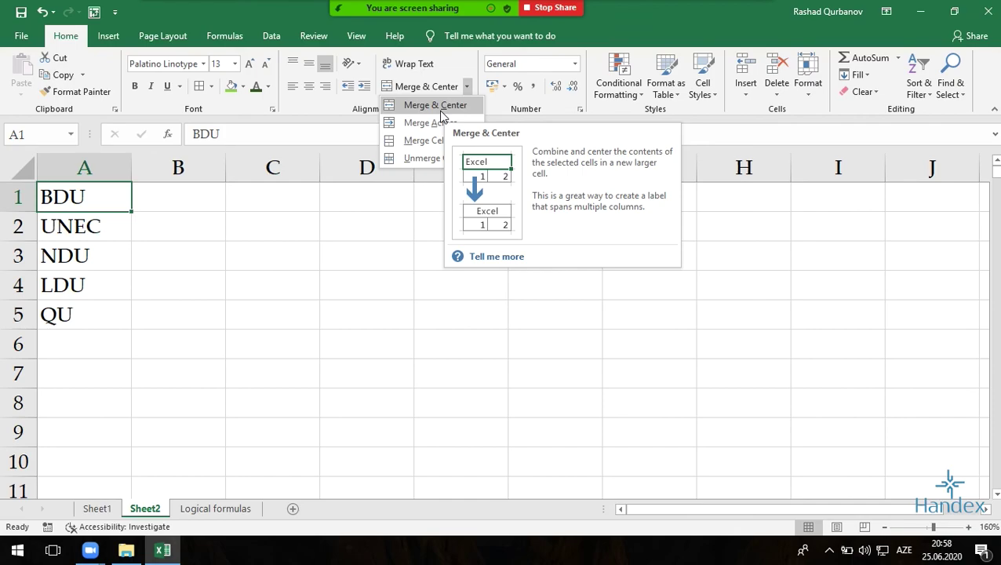
click(418, 148)
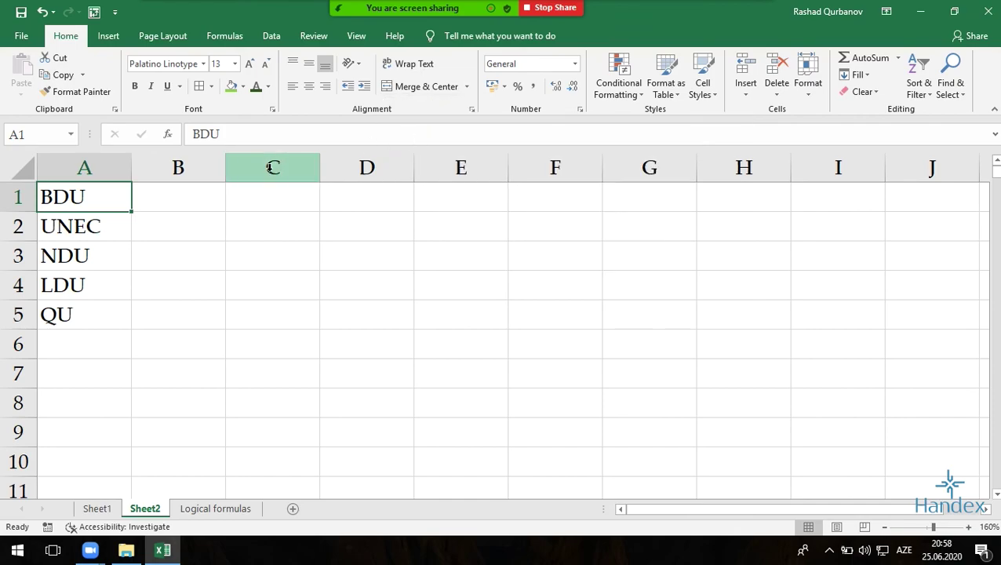
drag(90, 196, 353, 201)
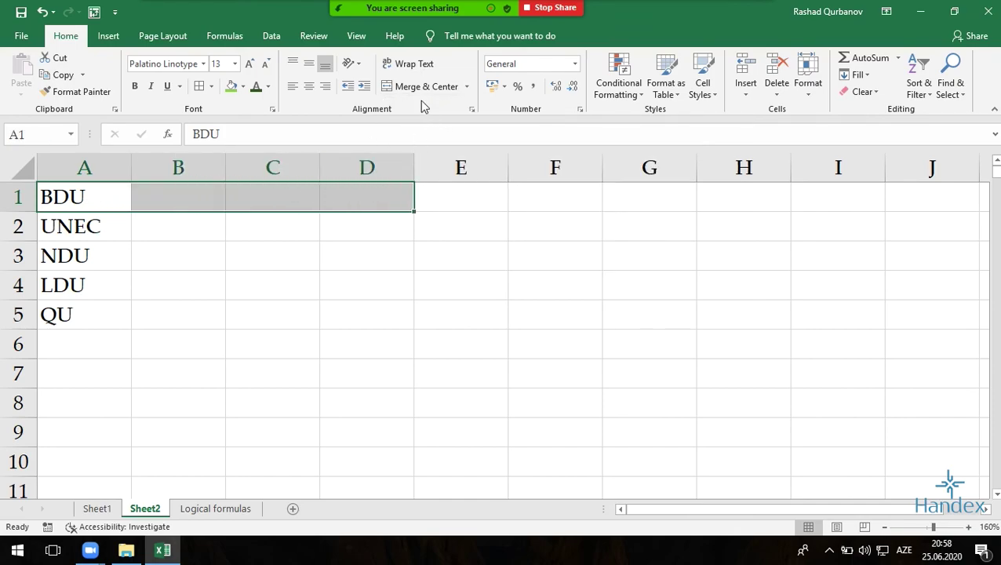
click(466, 86)
click(76, 213)
mouse_move(76, 212)
mouse_down()
mouse_move(277, 253)
mouse_move(355, 319)
mouse_up()
click(466, 87)
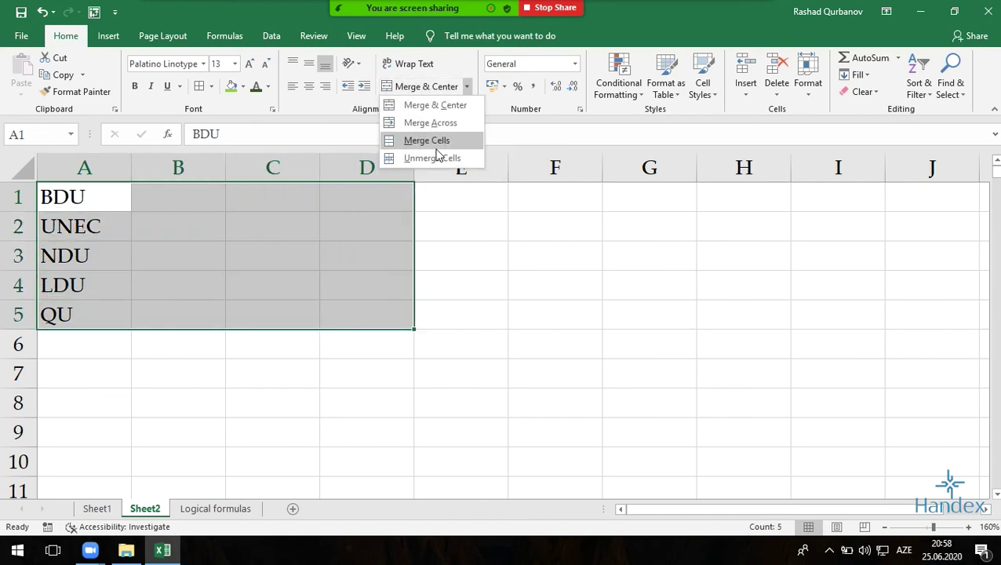
click(427, 140)
click(476, 329)
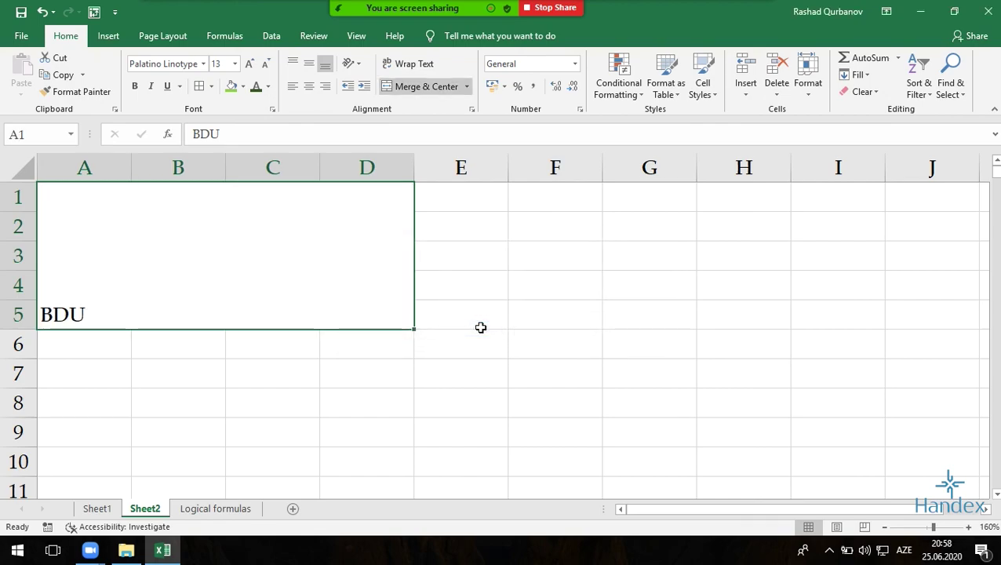
key(ctrl+z)
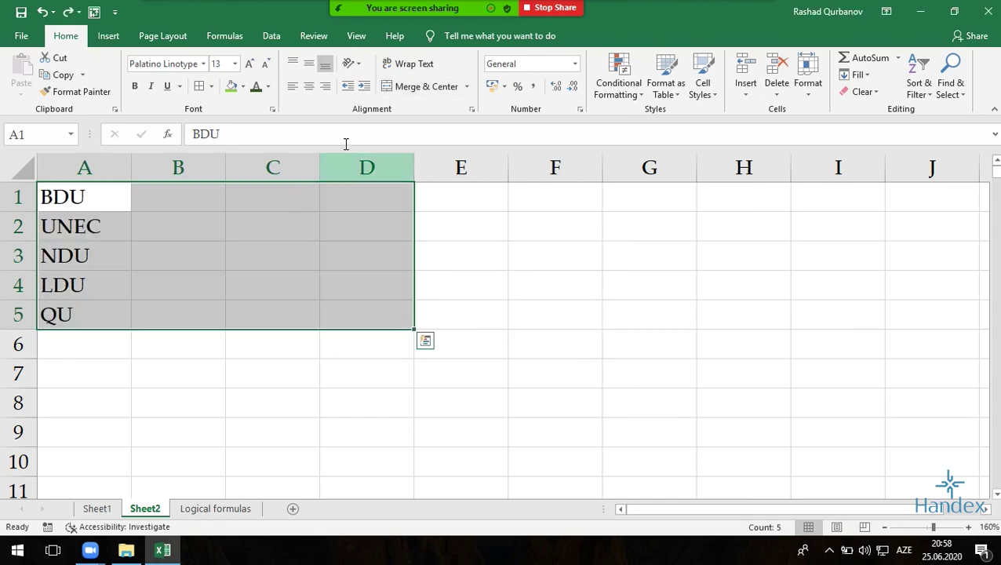
click(467, 87)
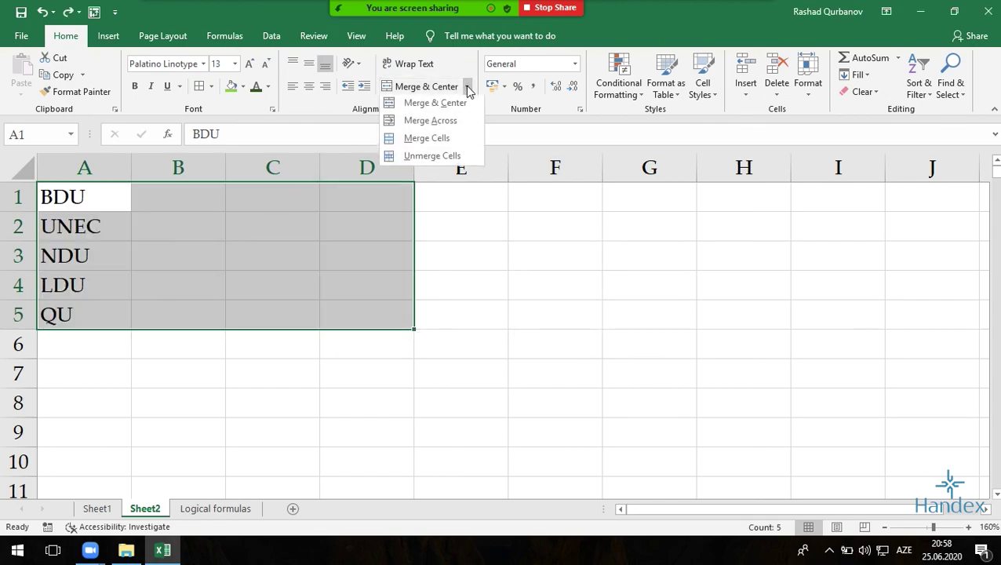
click(421, 160)
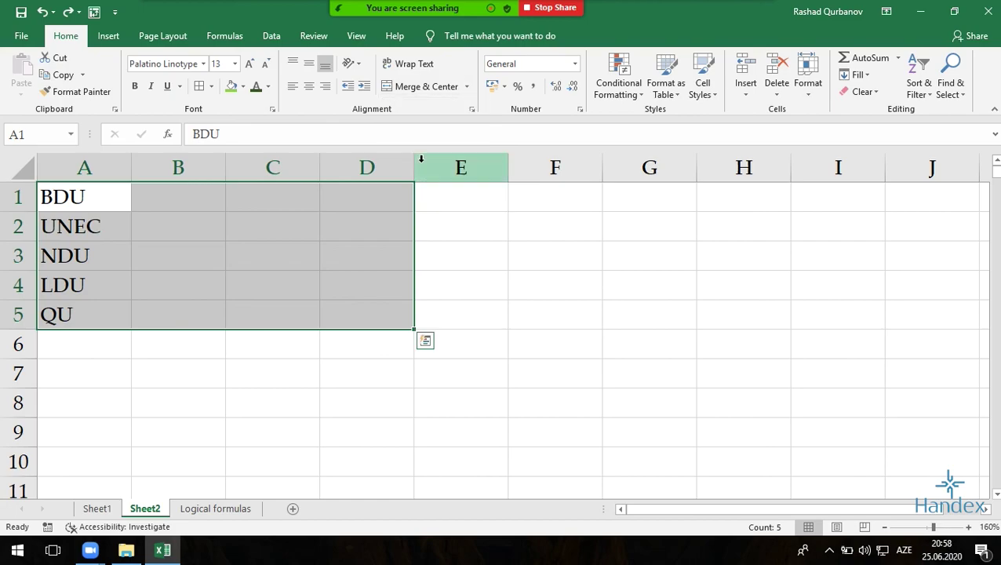
click(326, 243)
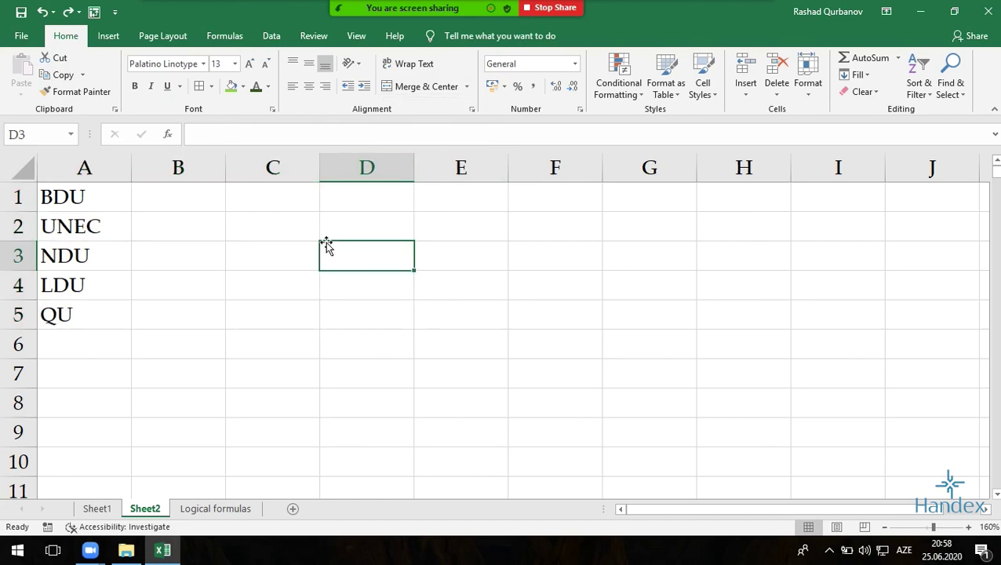